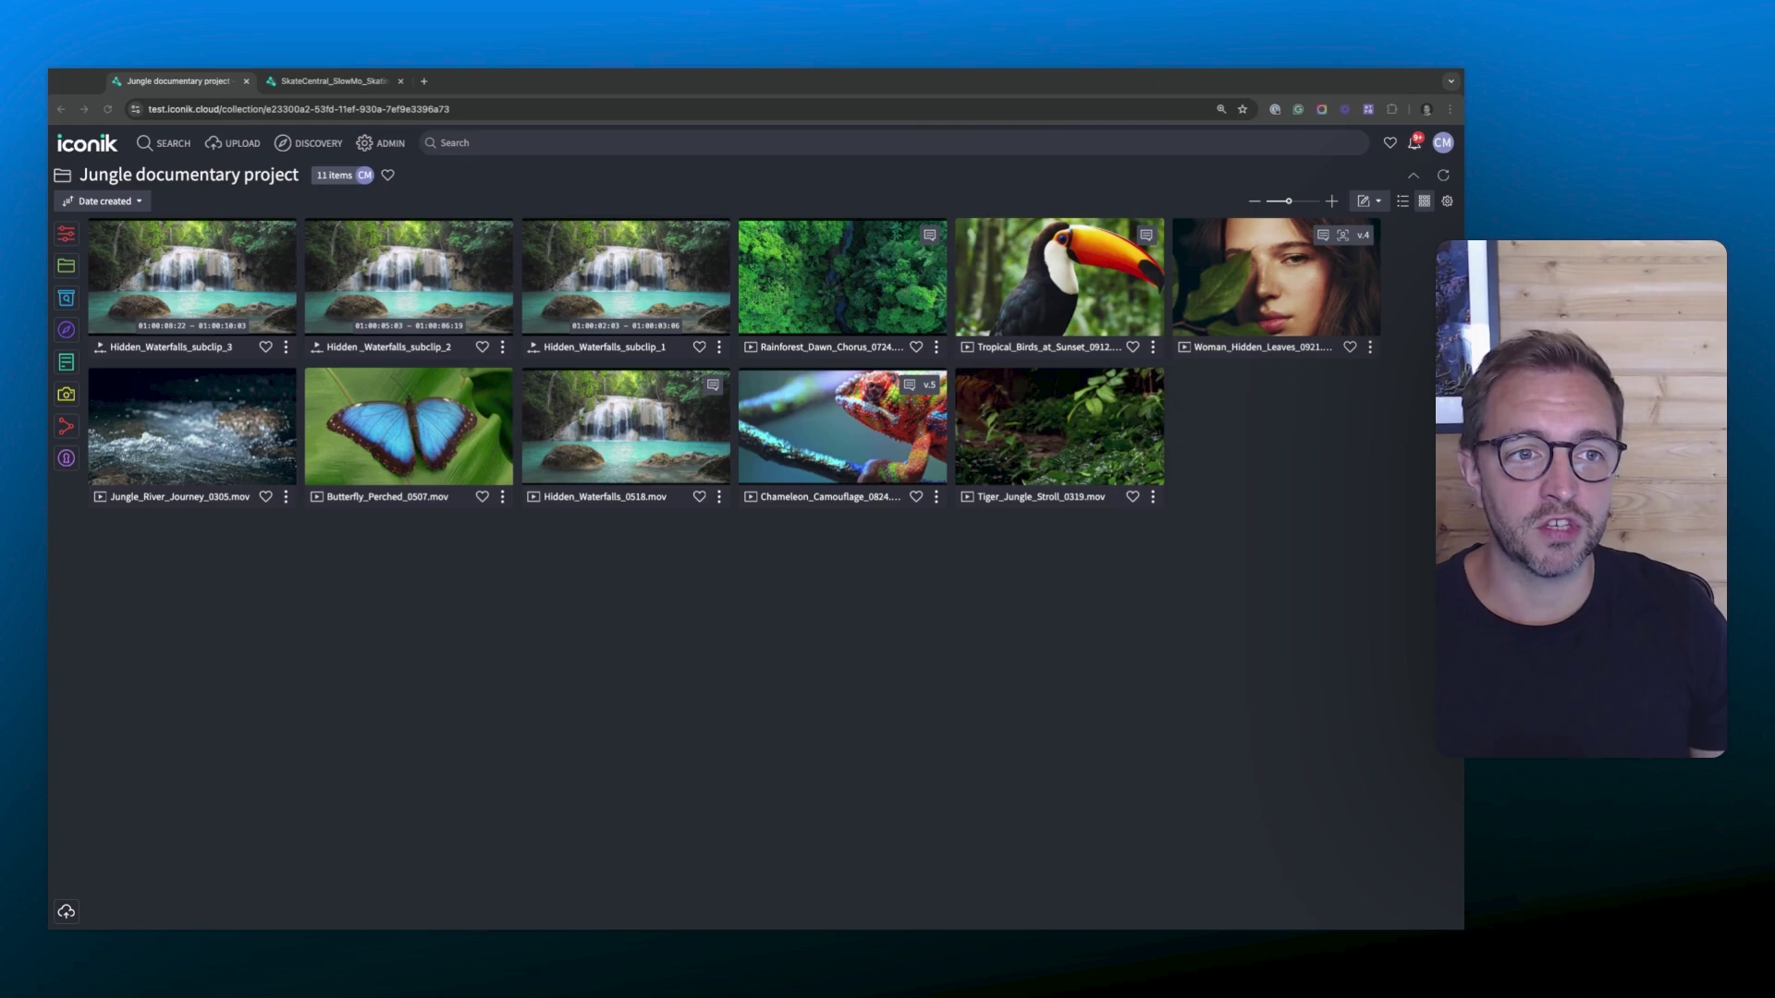
Step: Bring the browser window showing the Jungle documentary project collection into focus
click(555, 109)
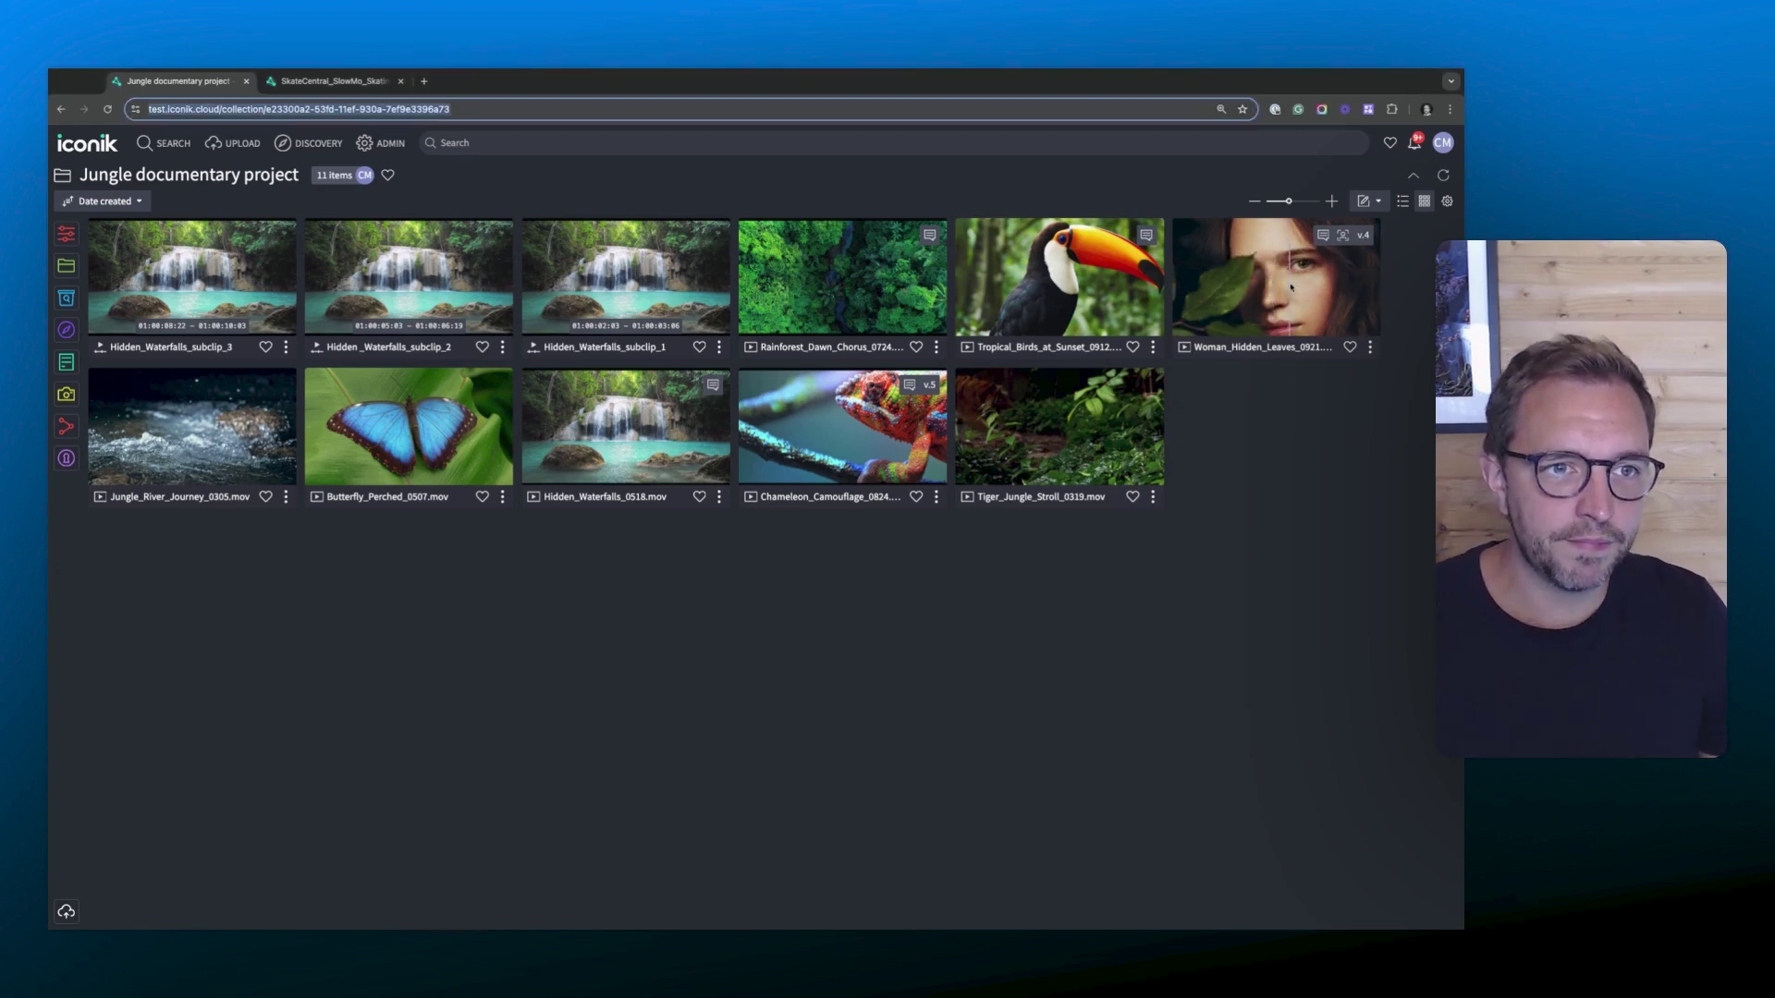
Step: Open Woman_Hidden_Leaves_0921.mov and scrub the playhead to 00:00:05:01
click(1312, 291)
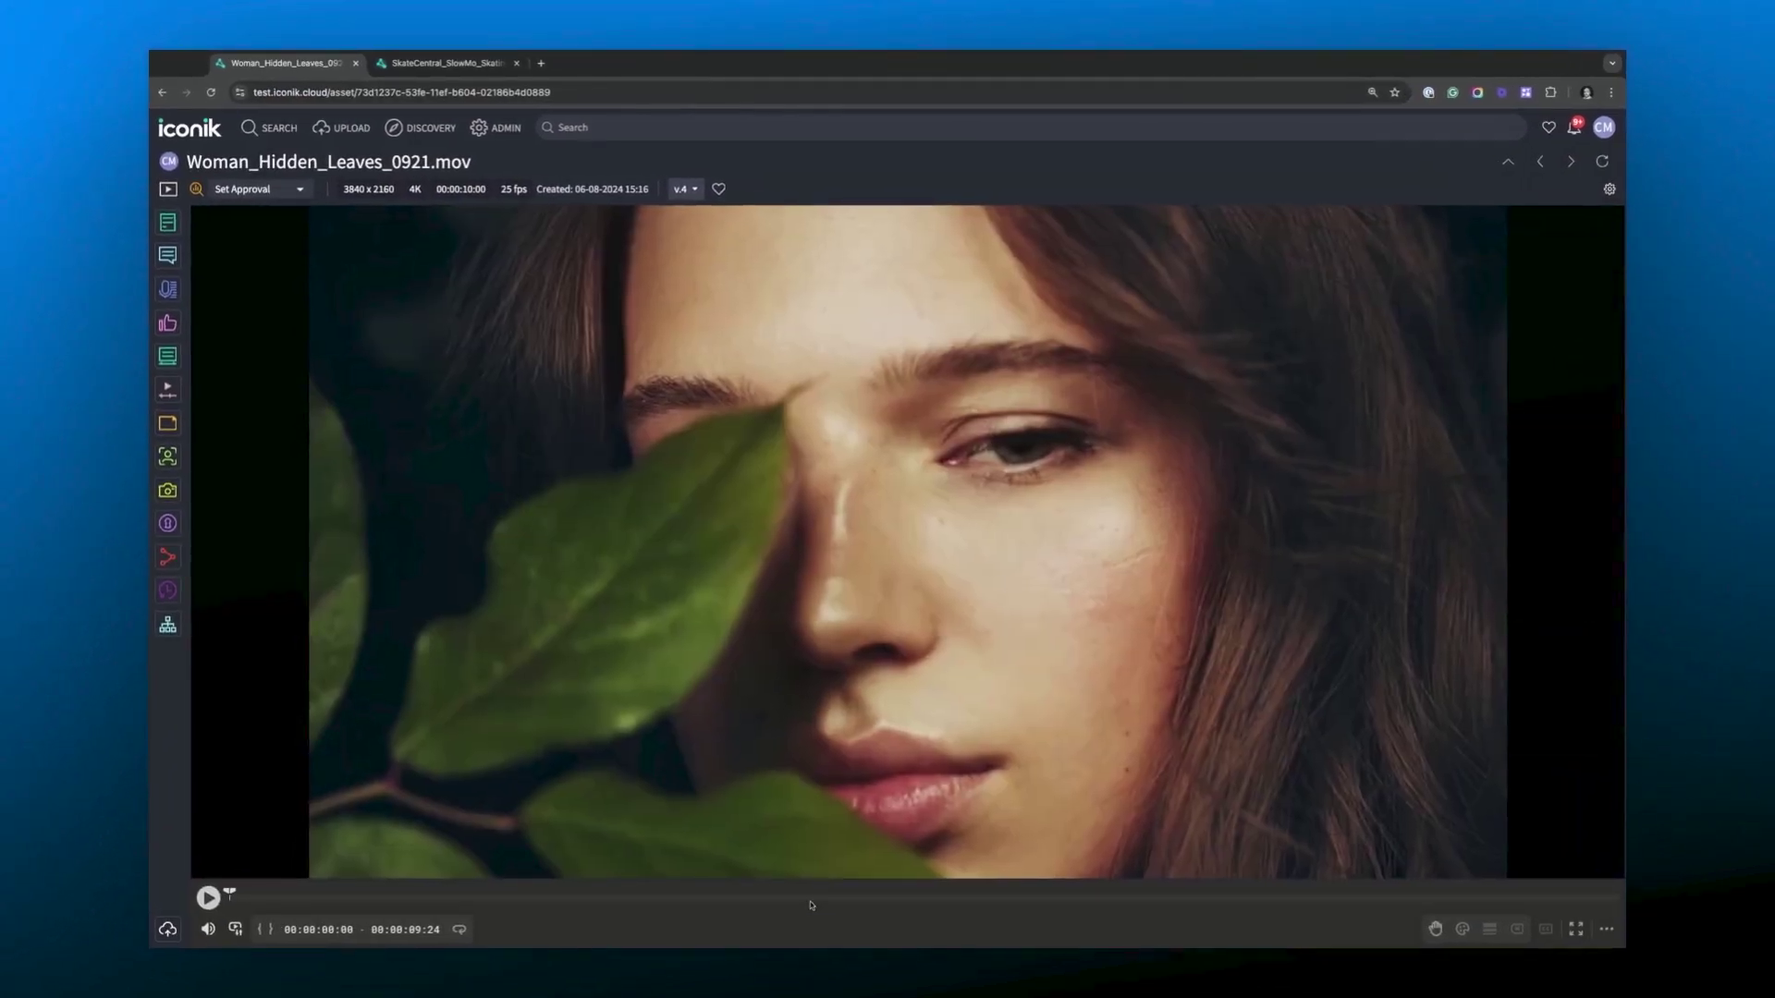
drag(820, 898, 858, 899)
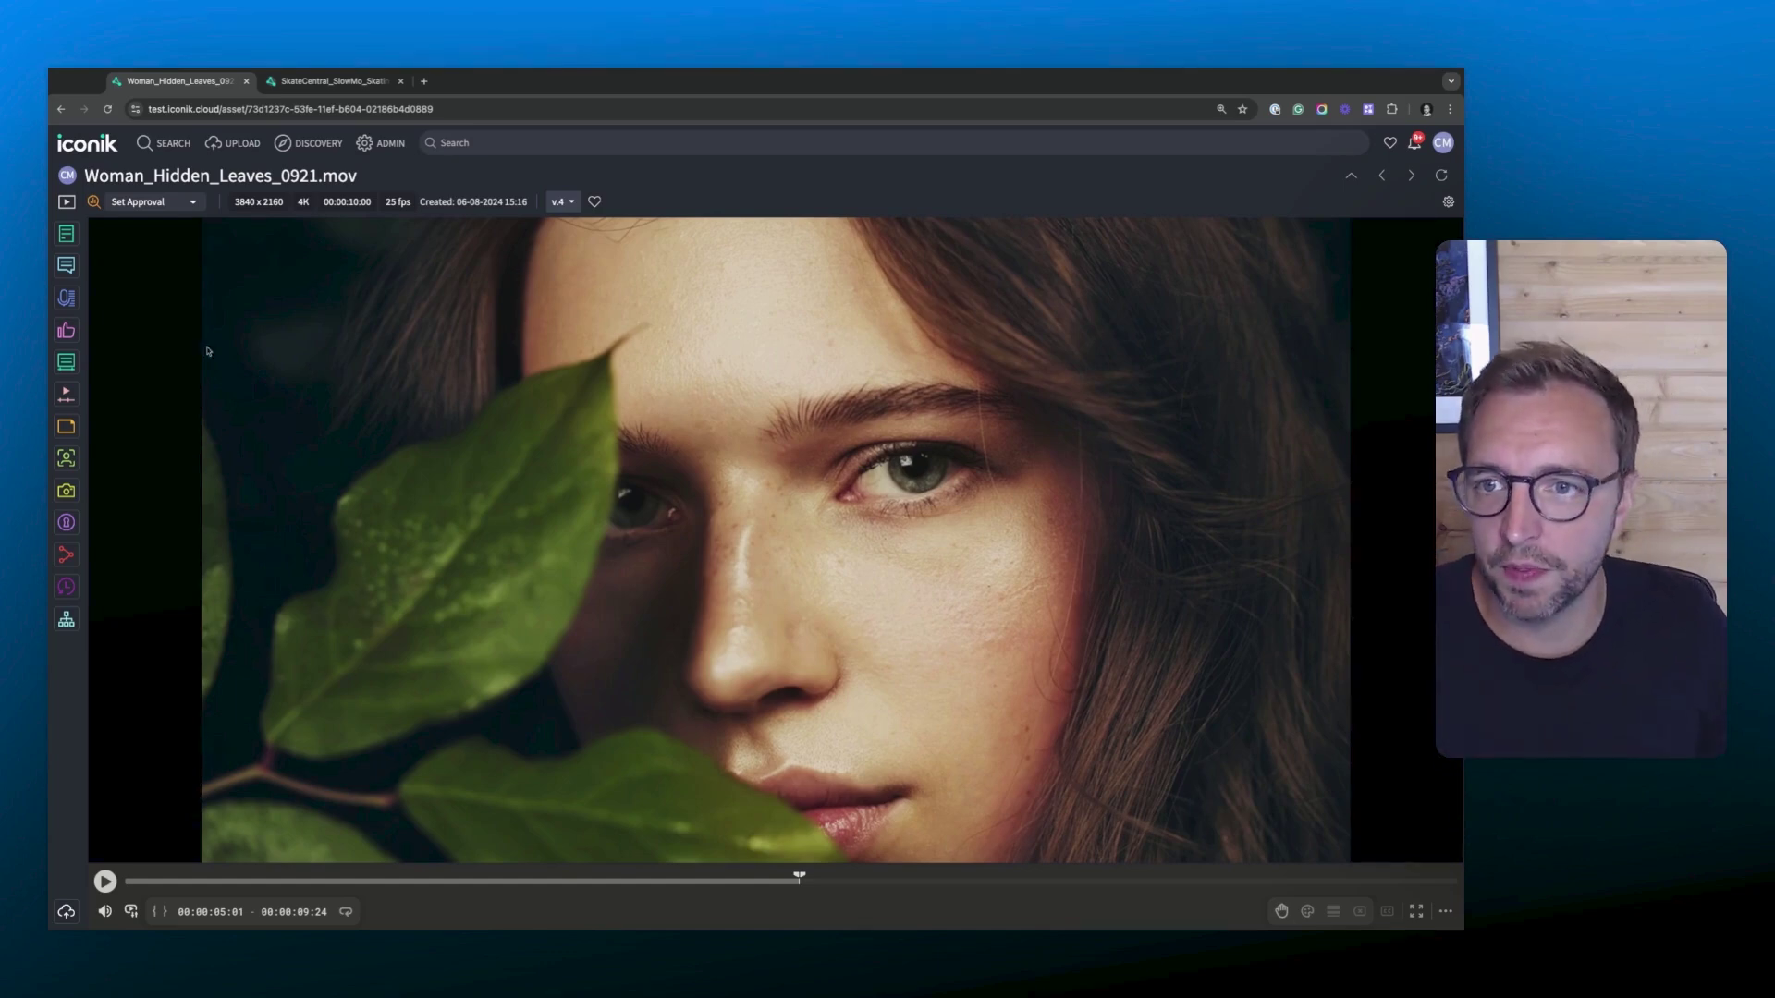
Step: Post the comment 'Looks great!' at 00:00:05:01 in the clip's Comments panel
click(68, 268)
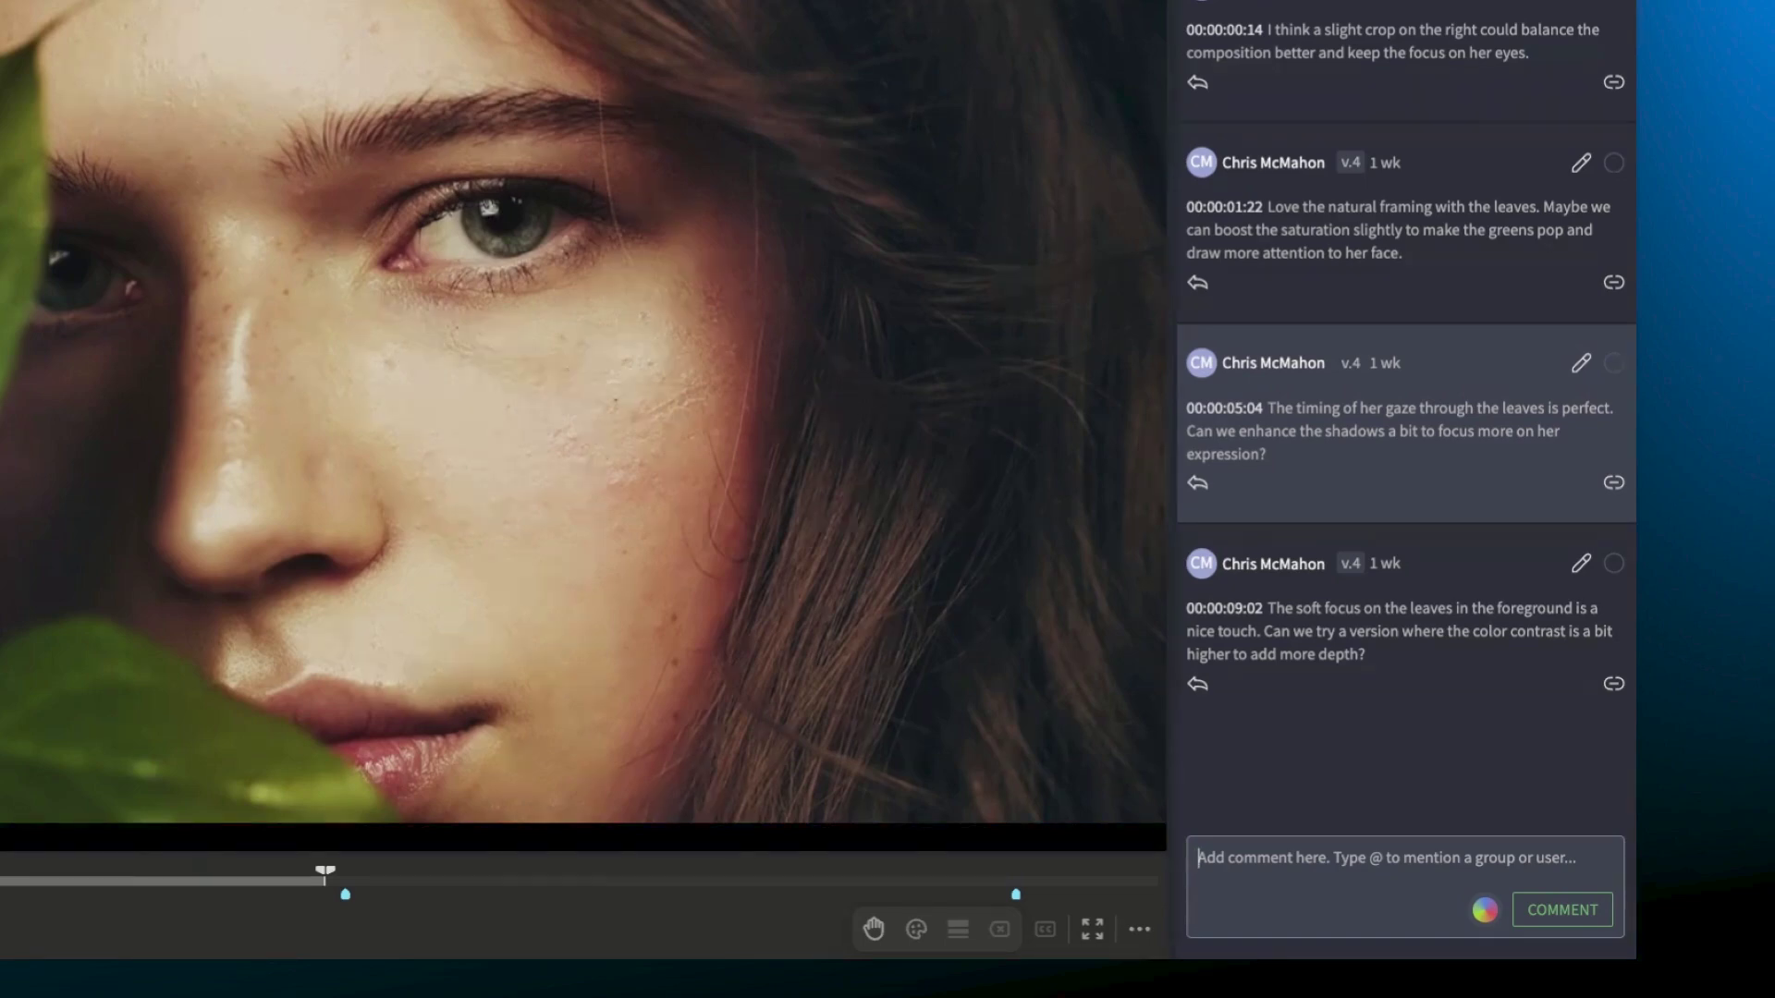
text(Looks great!)
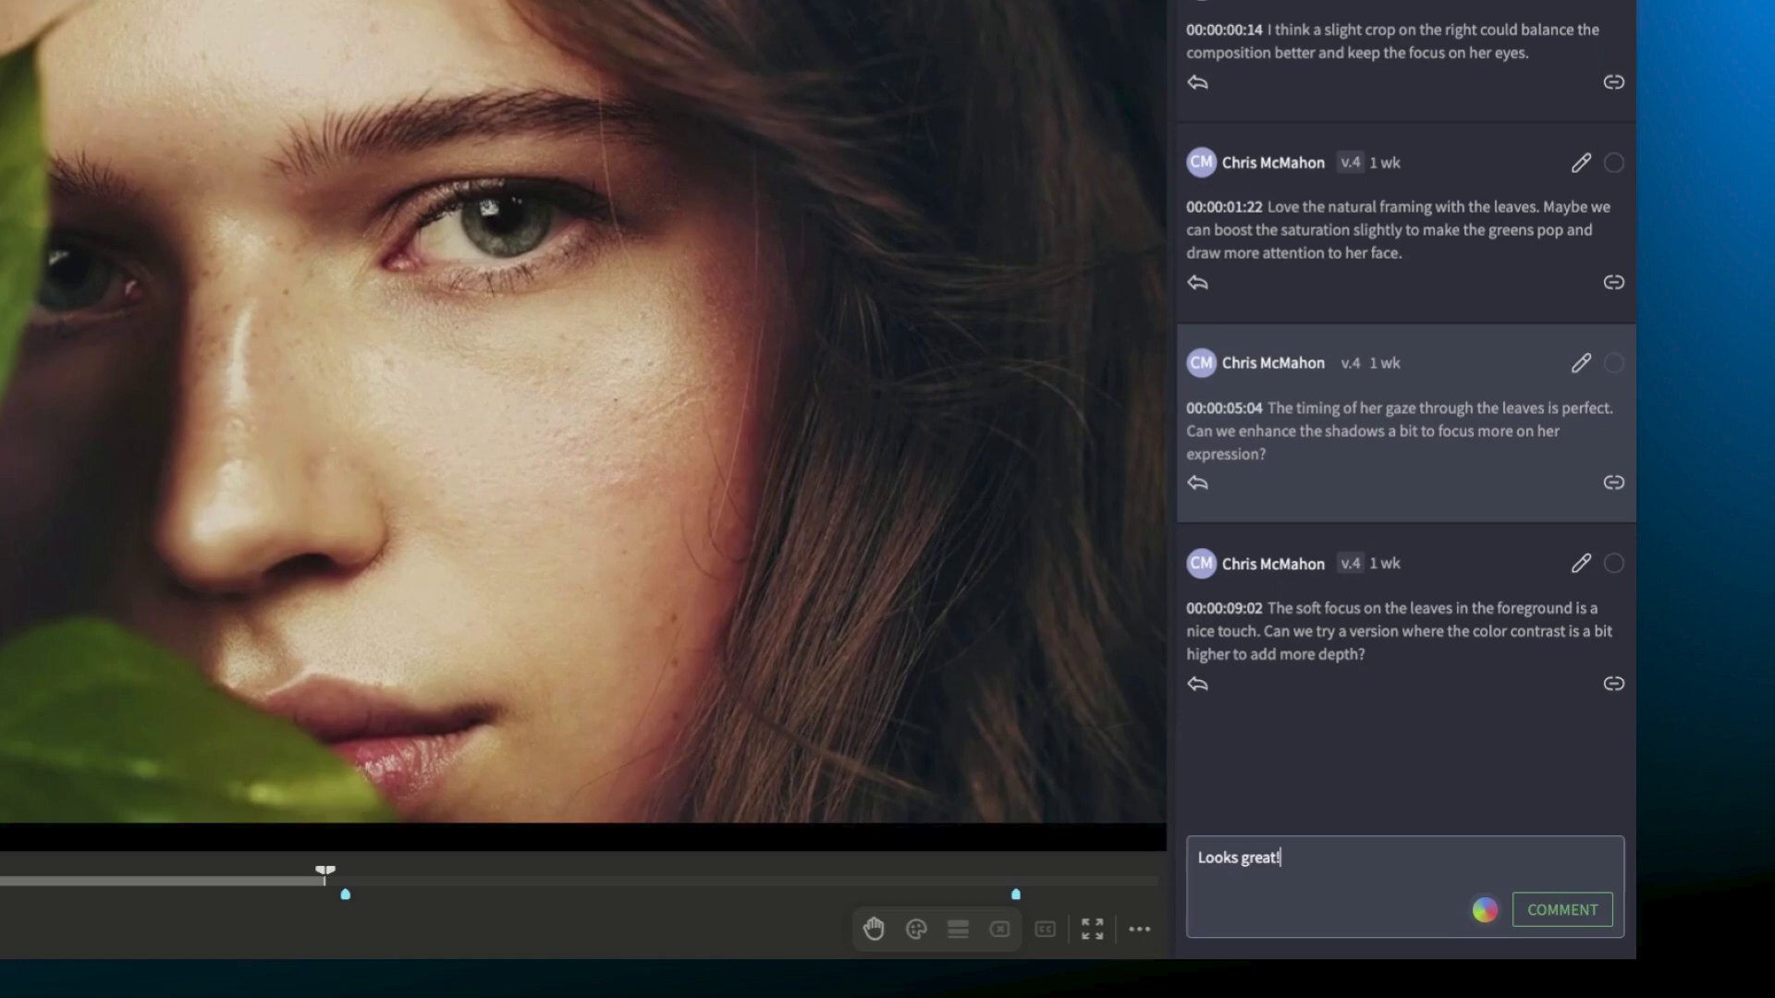
click(1610, 915)
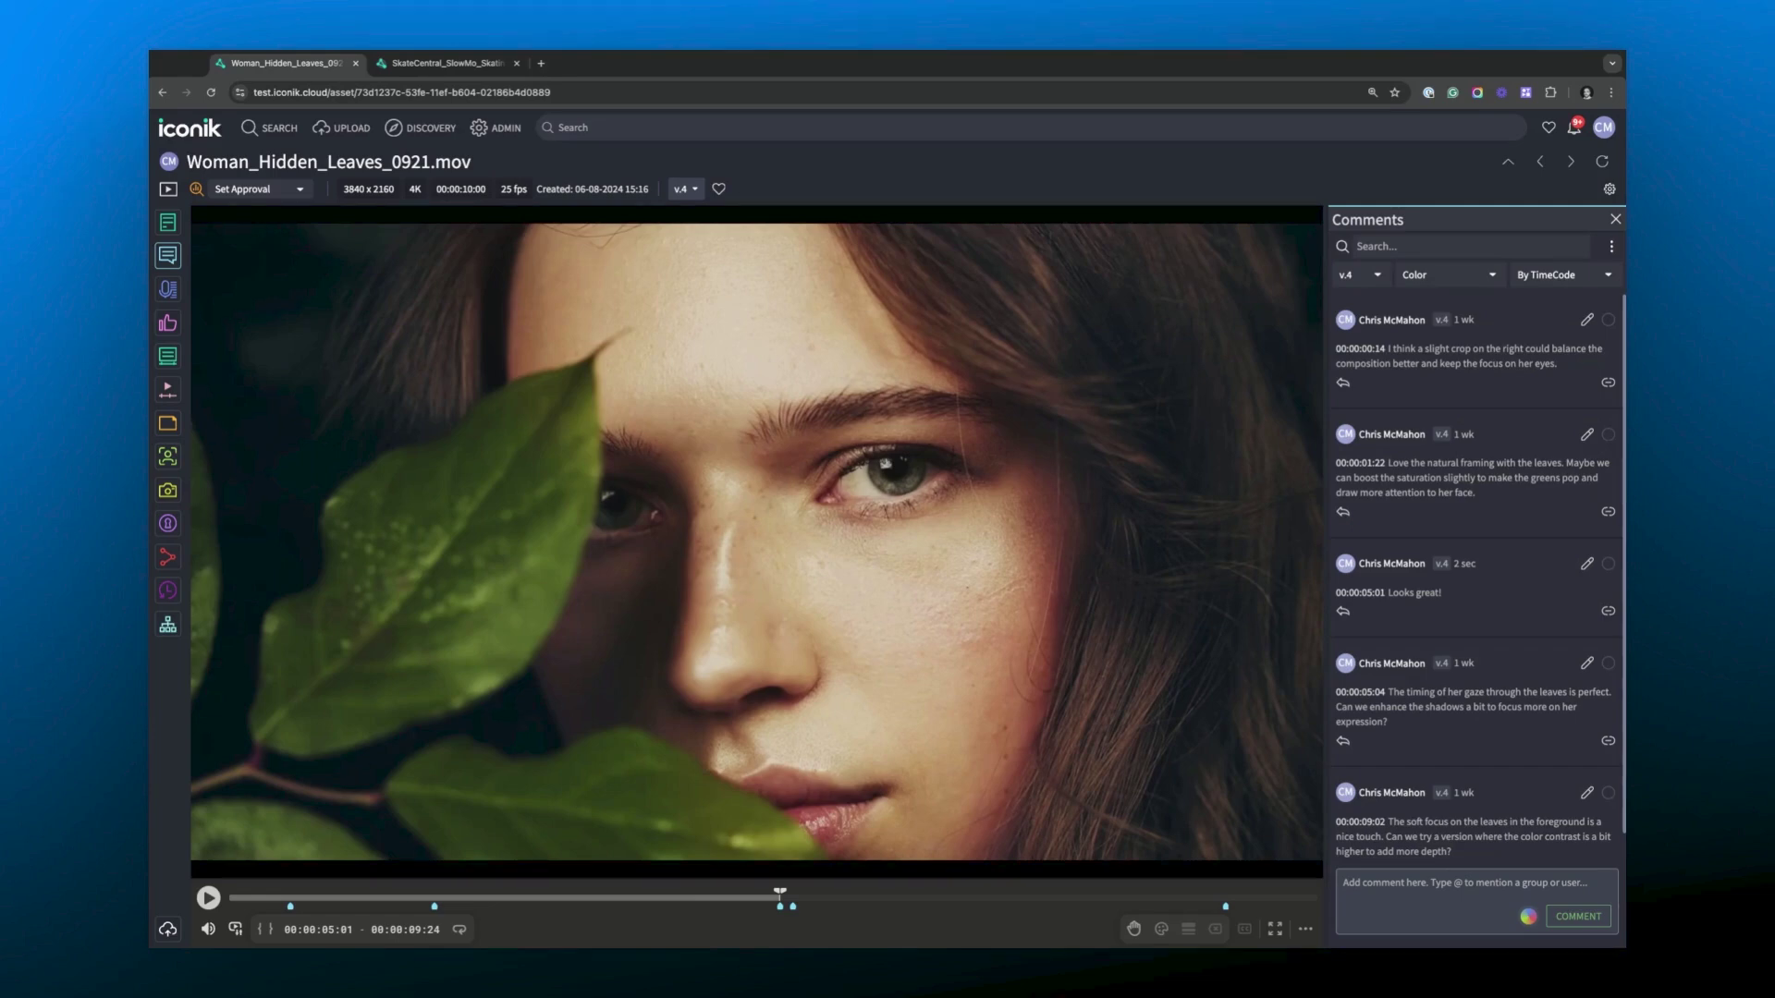
Step: Switch to the SkateCentral browser tab showing the clip's version v.4
click(442, 63)
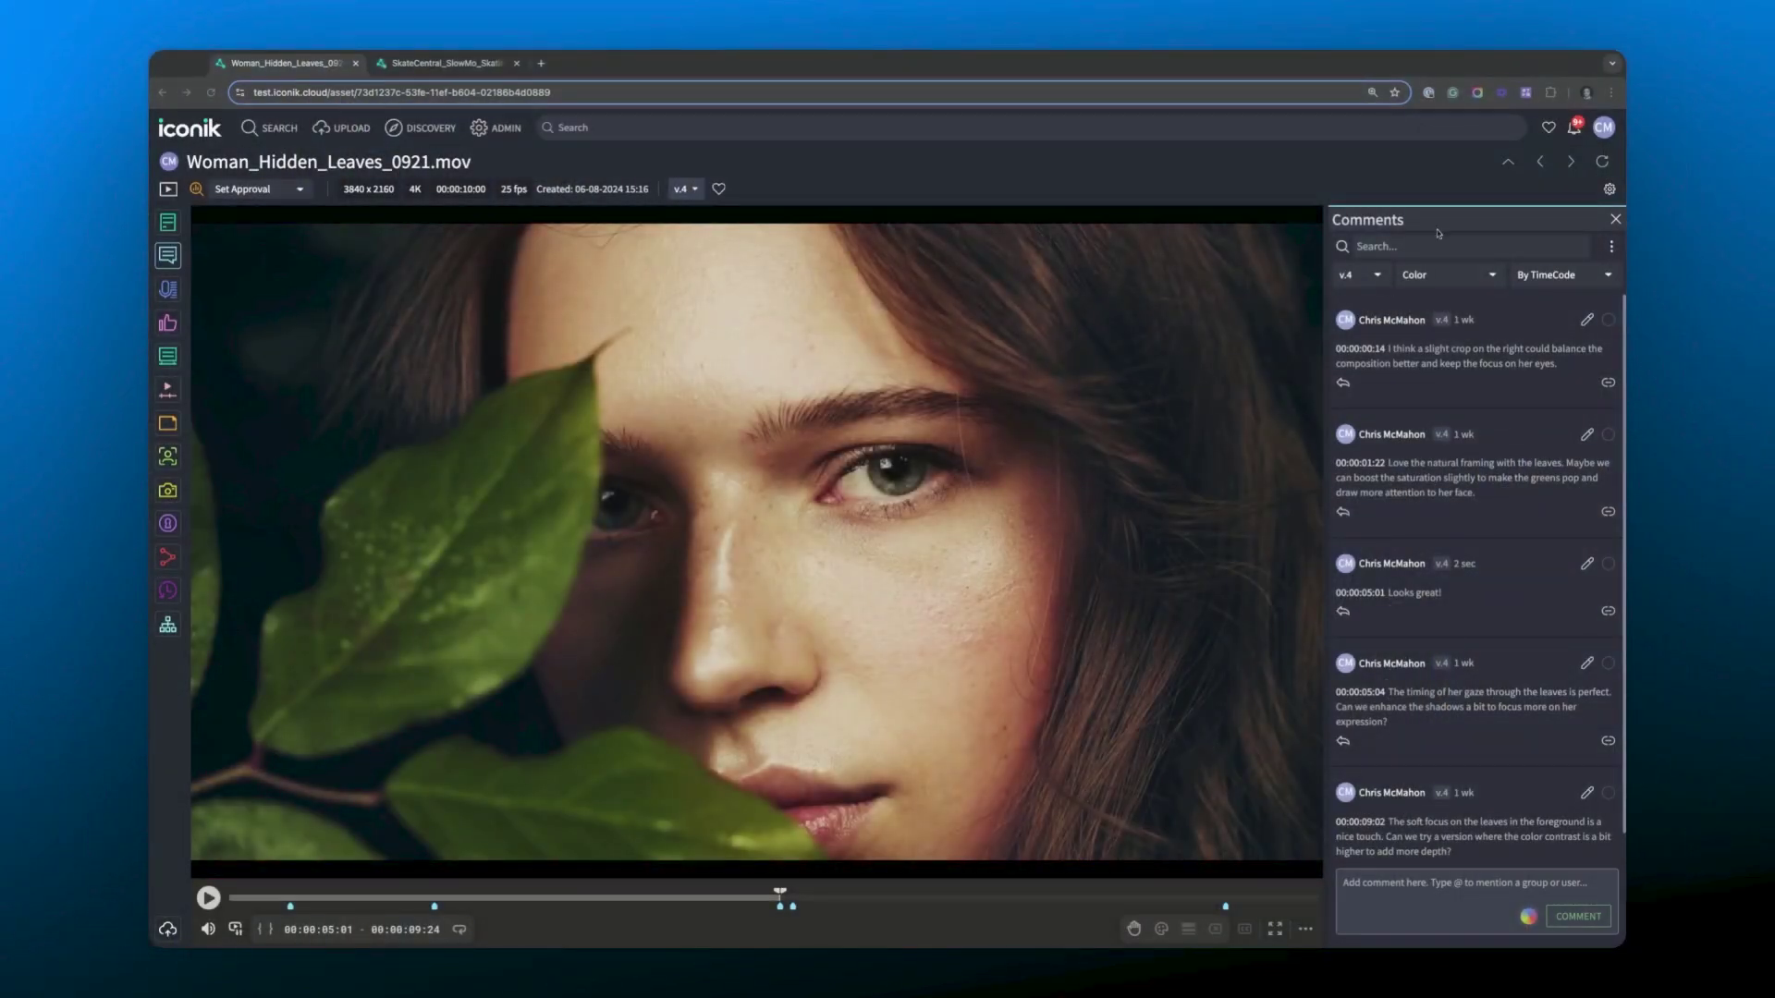
Step: Return to the Jungle documentary project collection and open Chameleon_Camouflage_0824.mov
click(1508, 161)
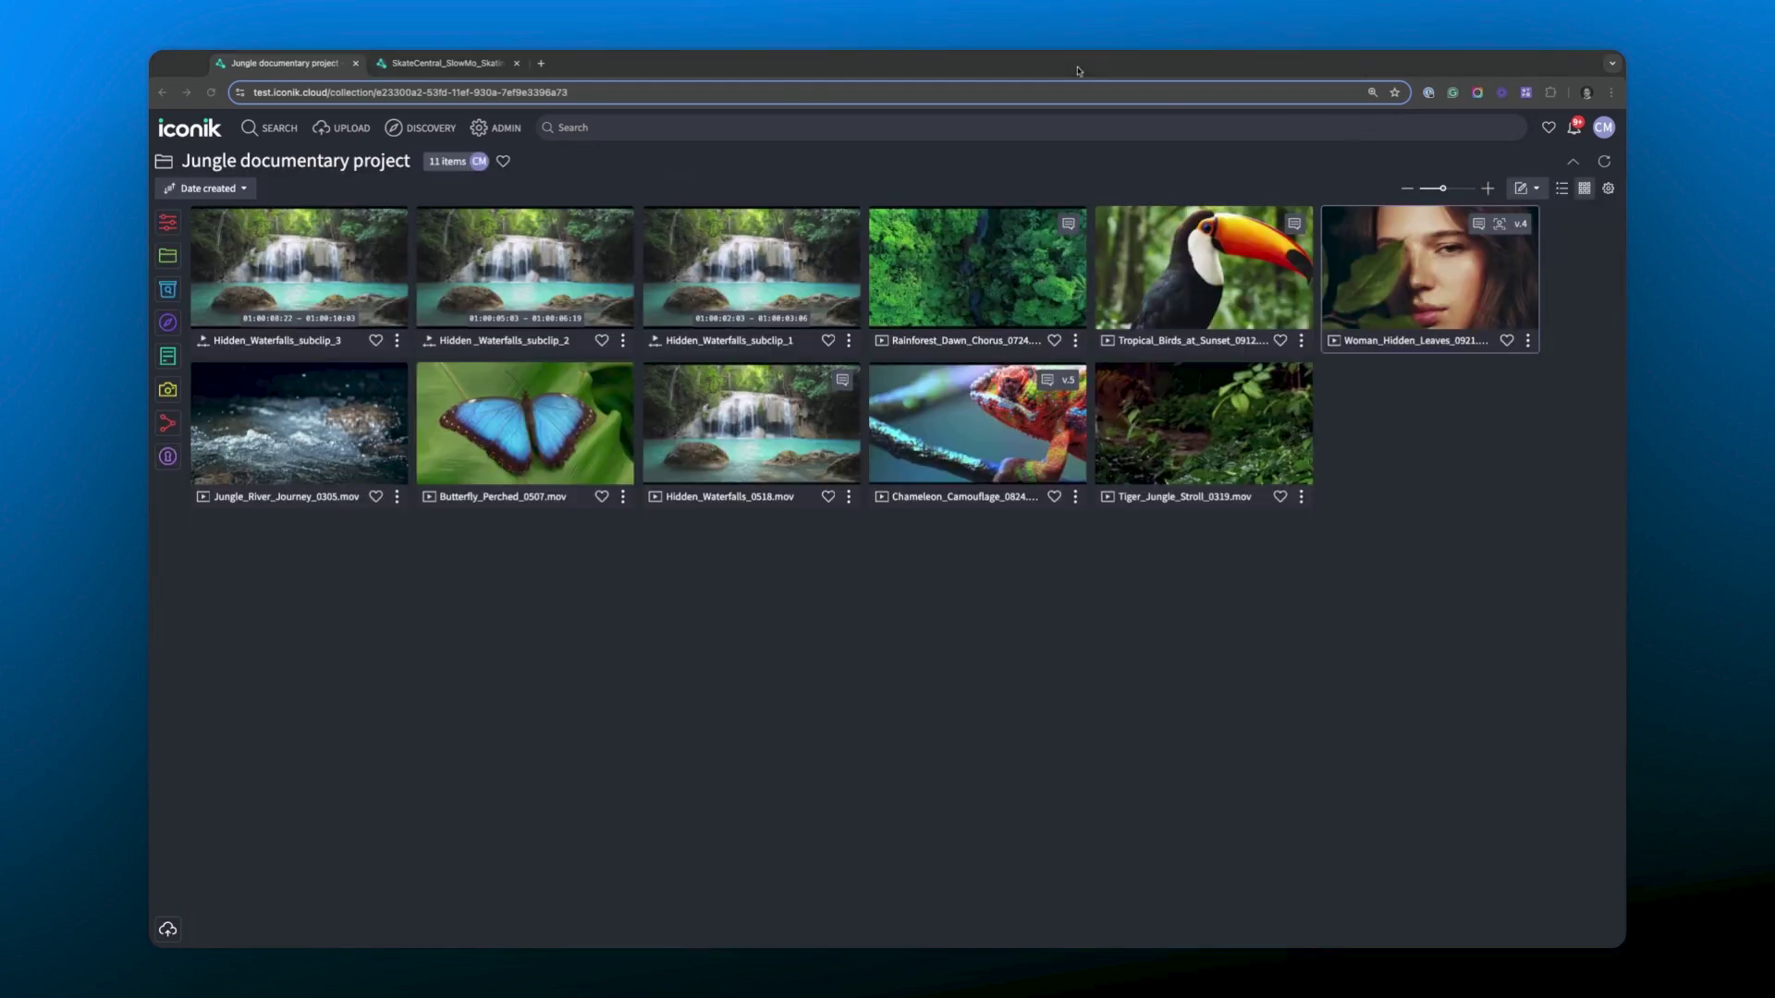
click(991, 425)
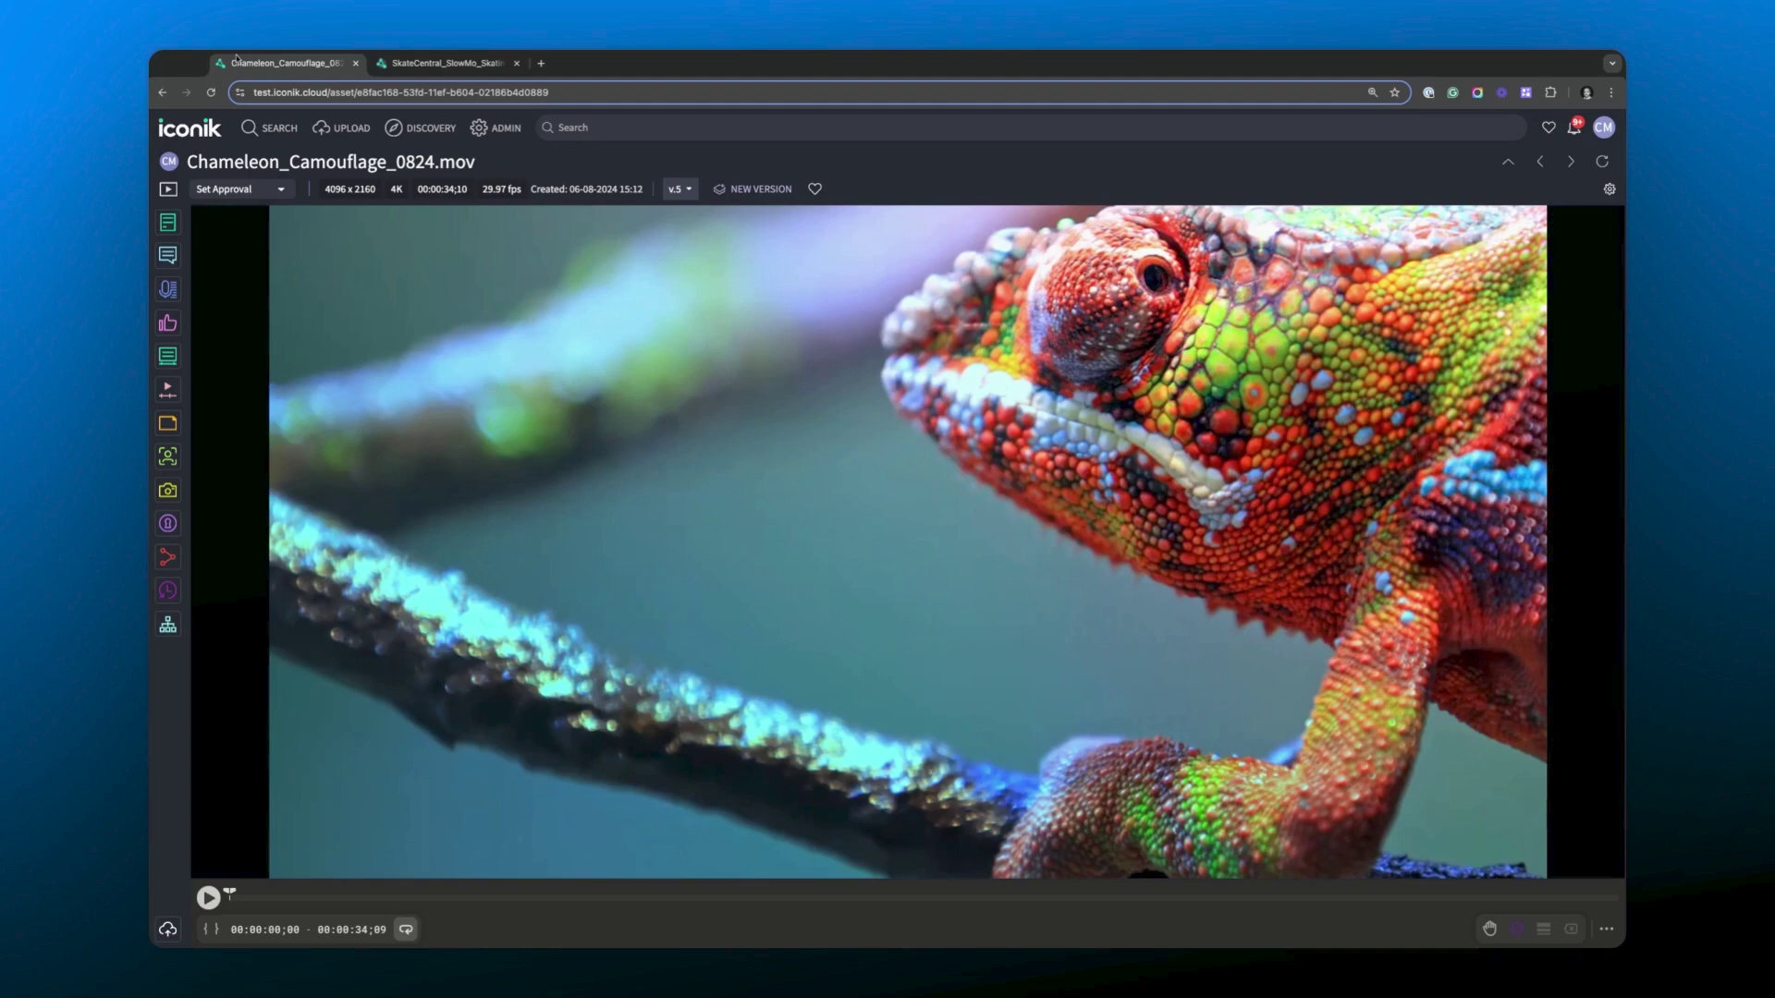
Step: Compare chameleon version v.5 against v.2 and move playback to 00:00:20:02
click(1607, 930)
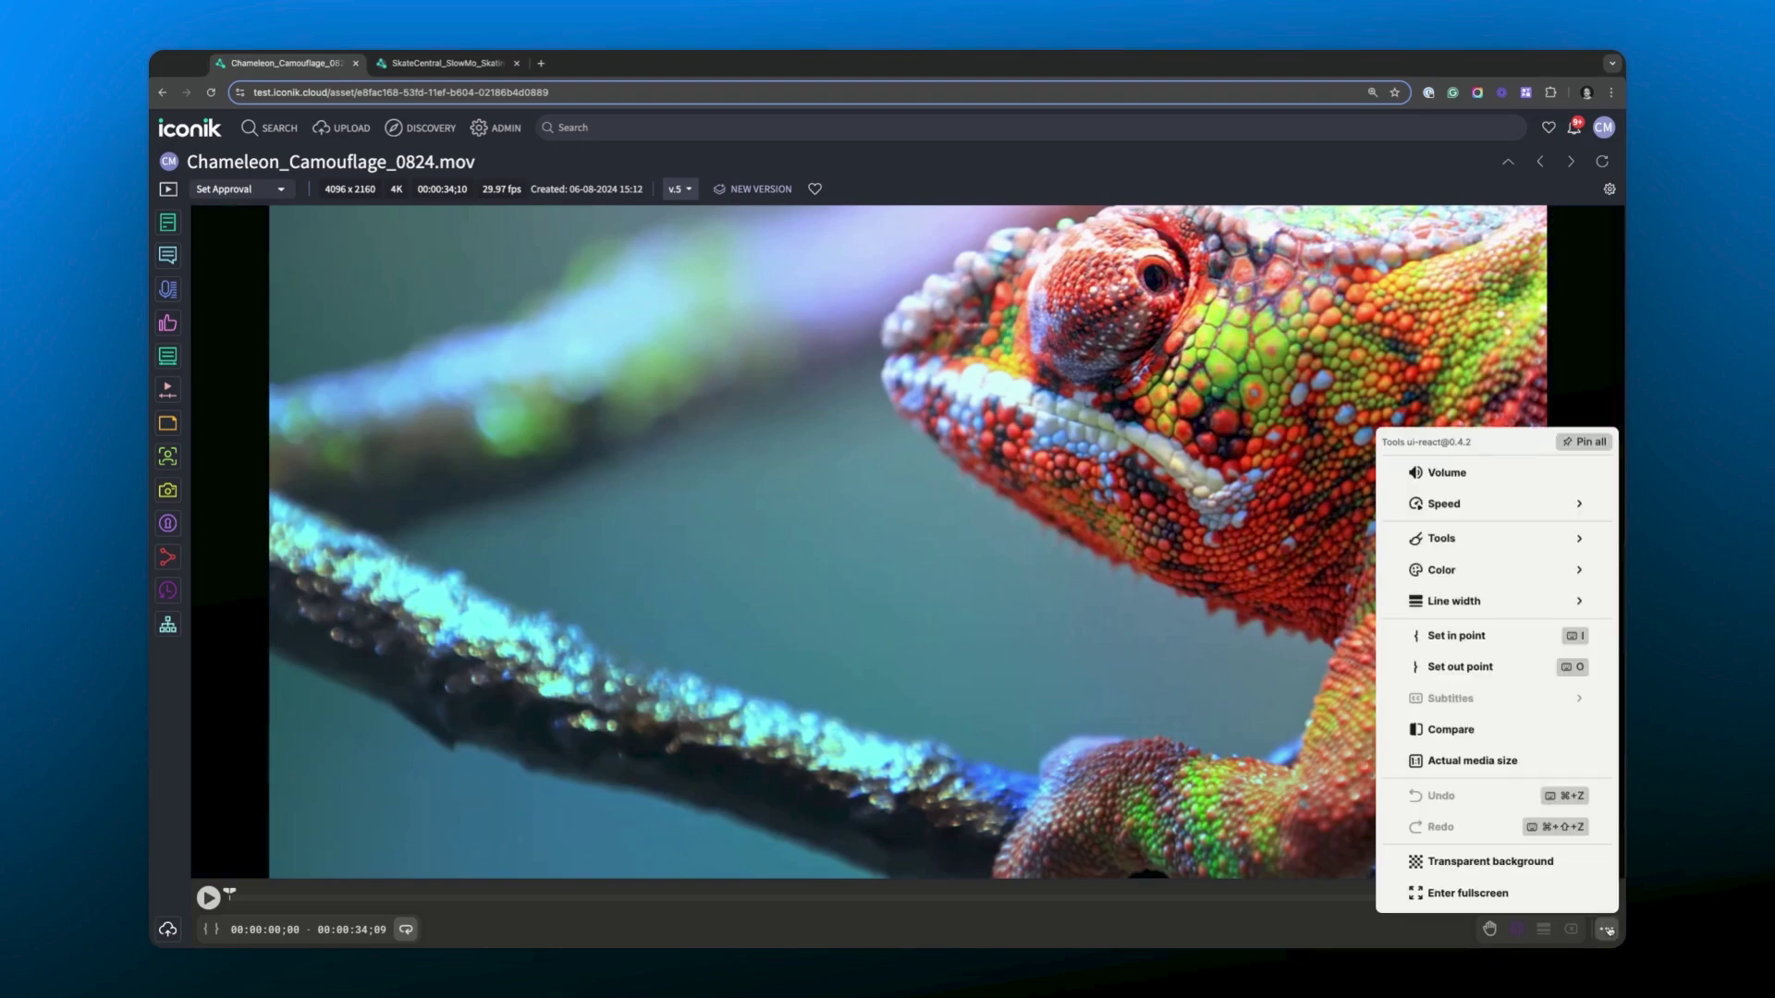
click(1566, 735)
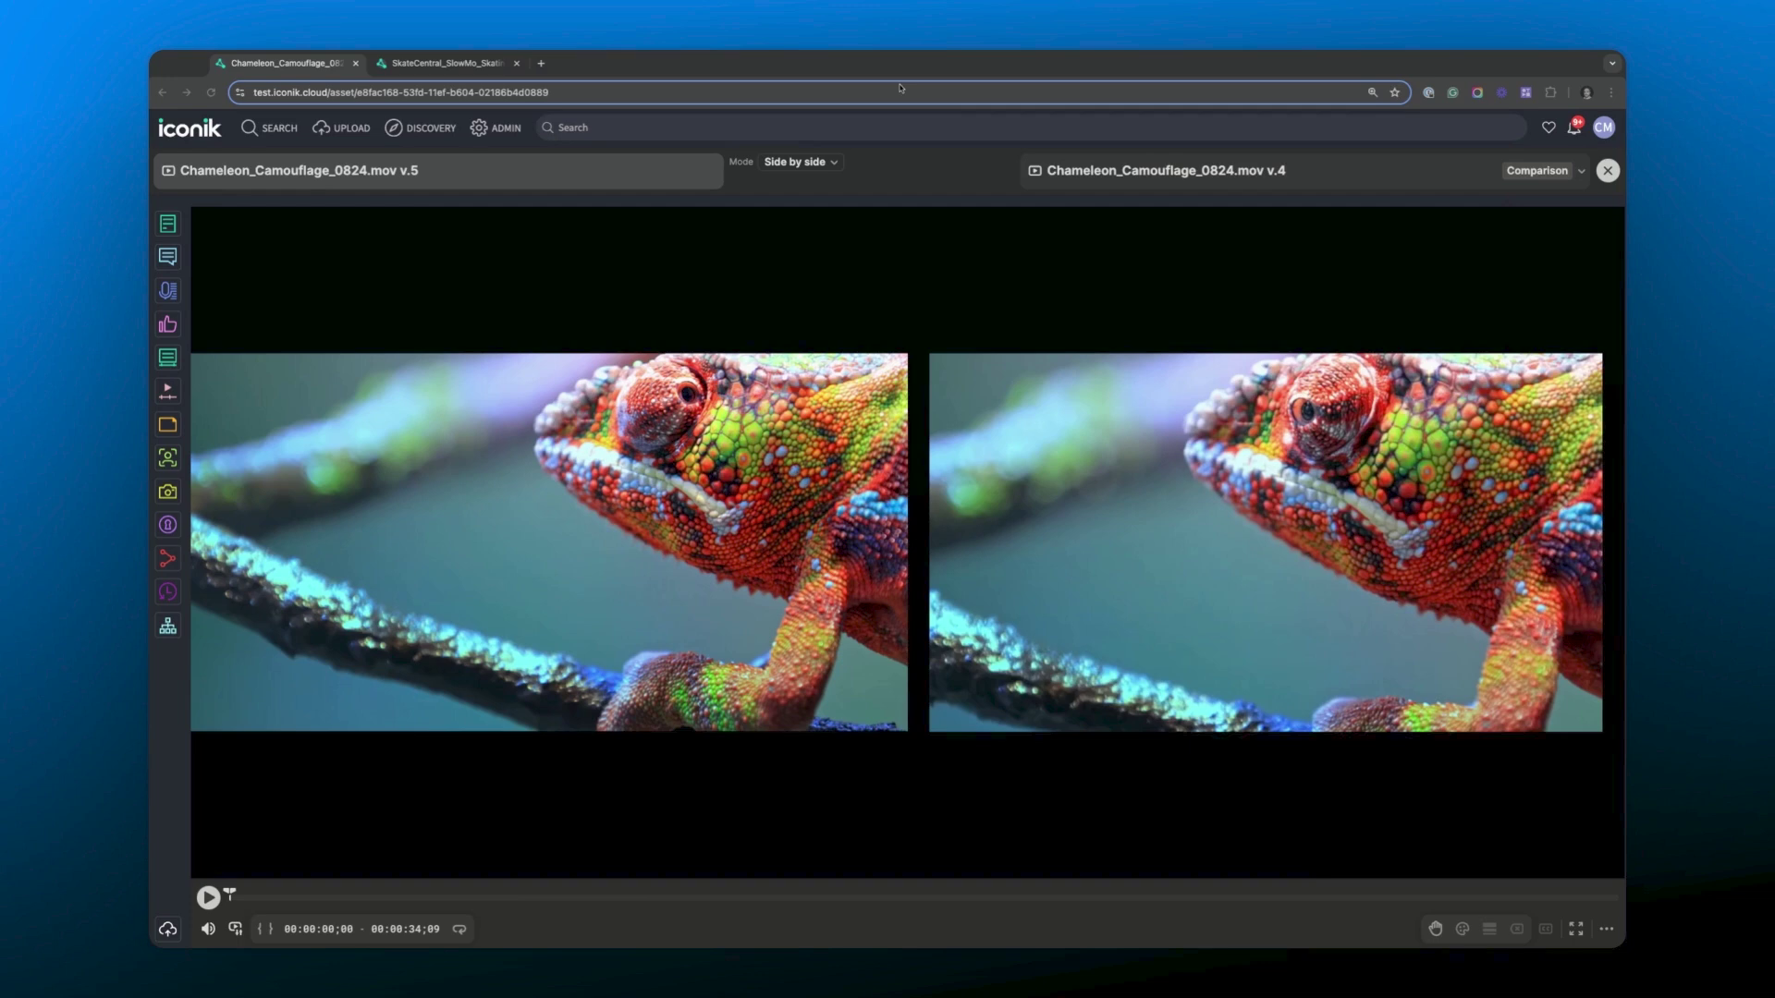
click(1563, 173)
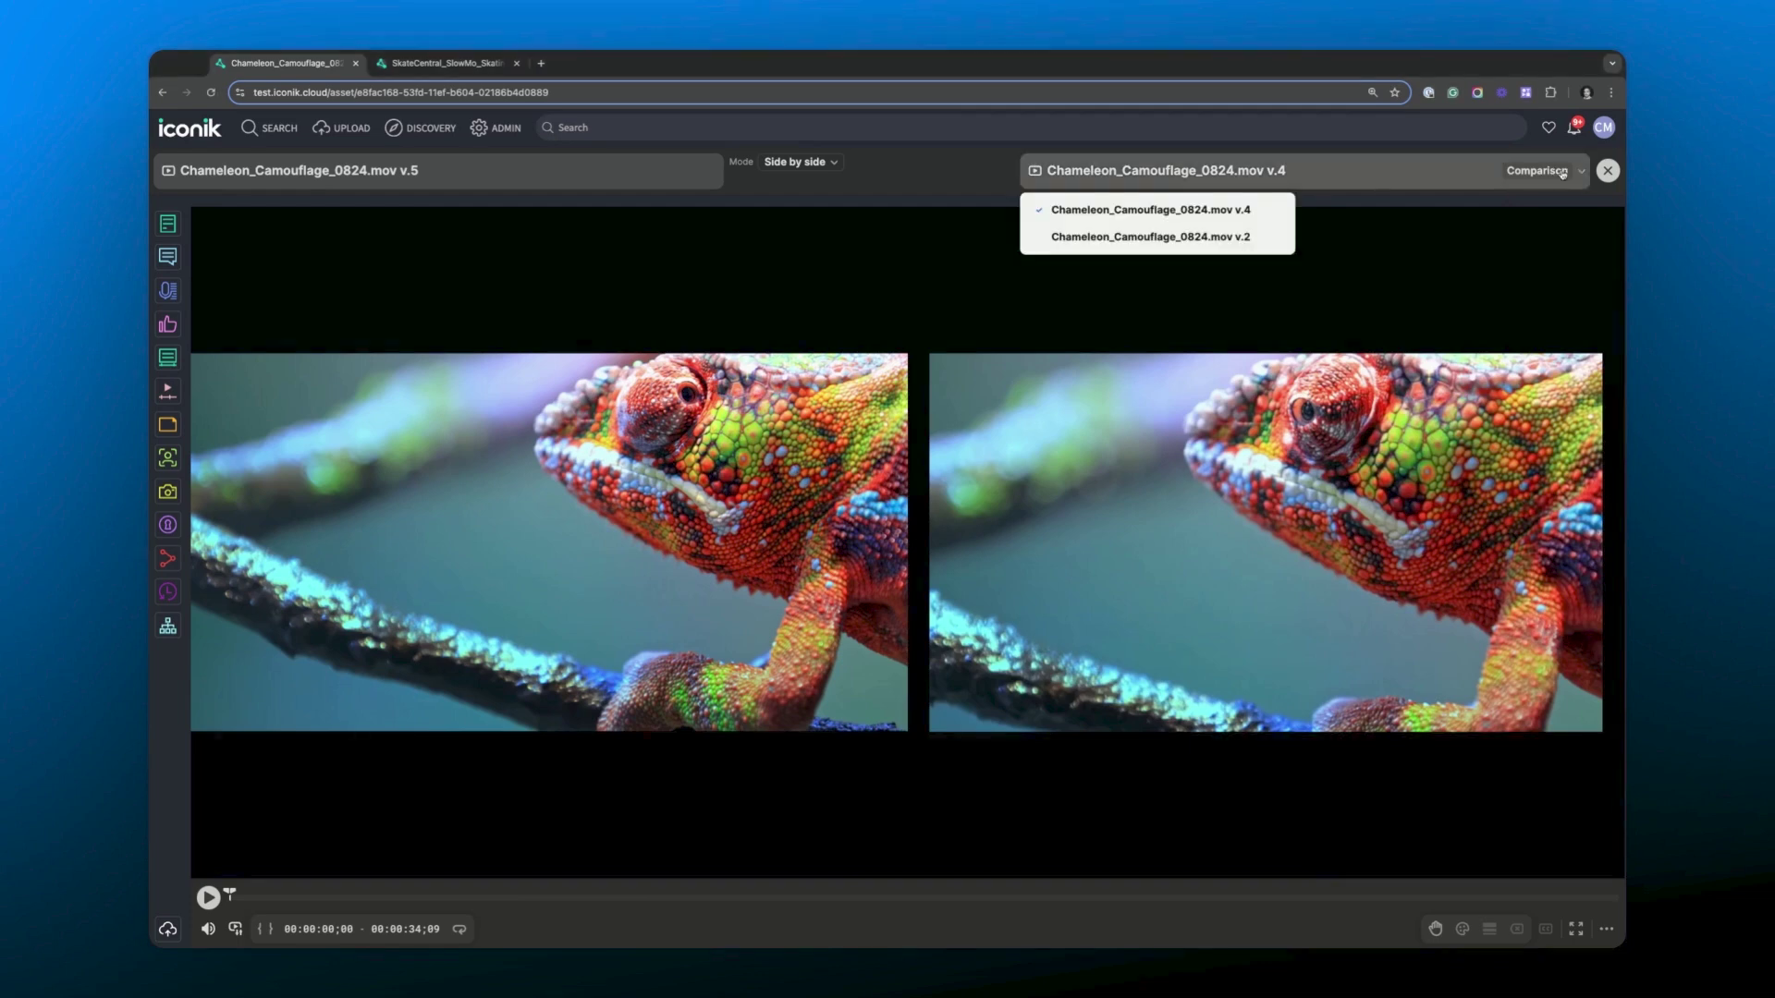
click(1212, 239)
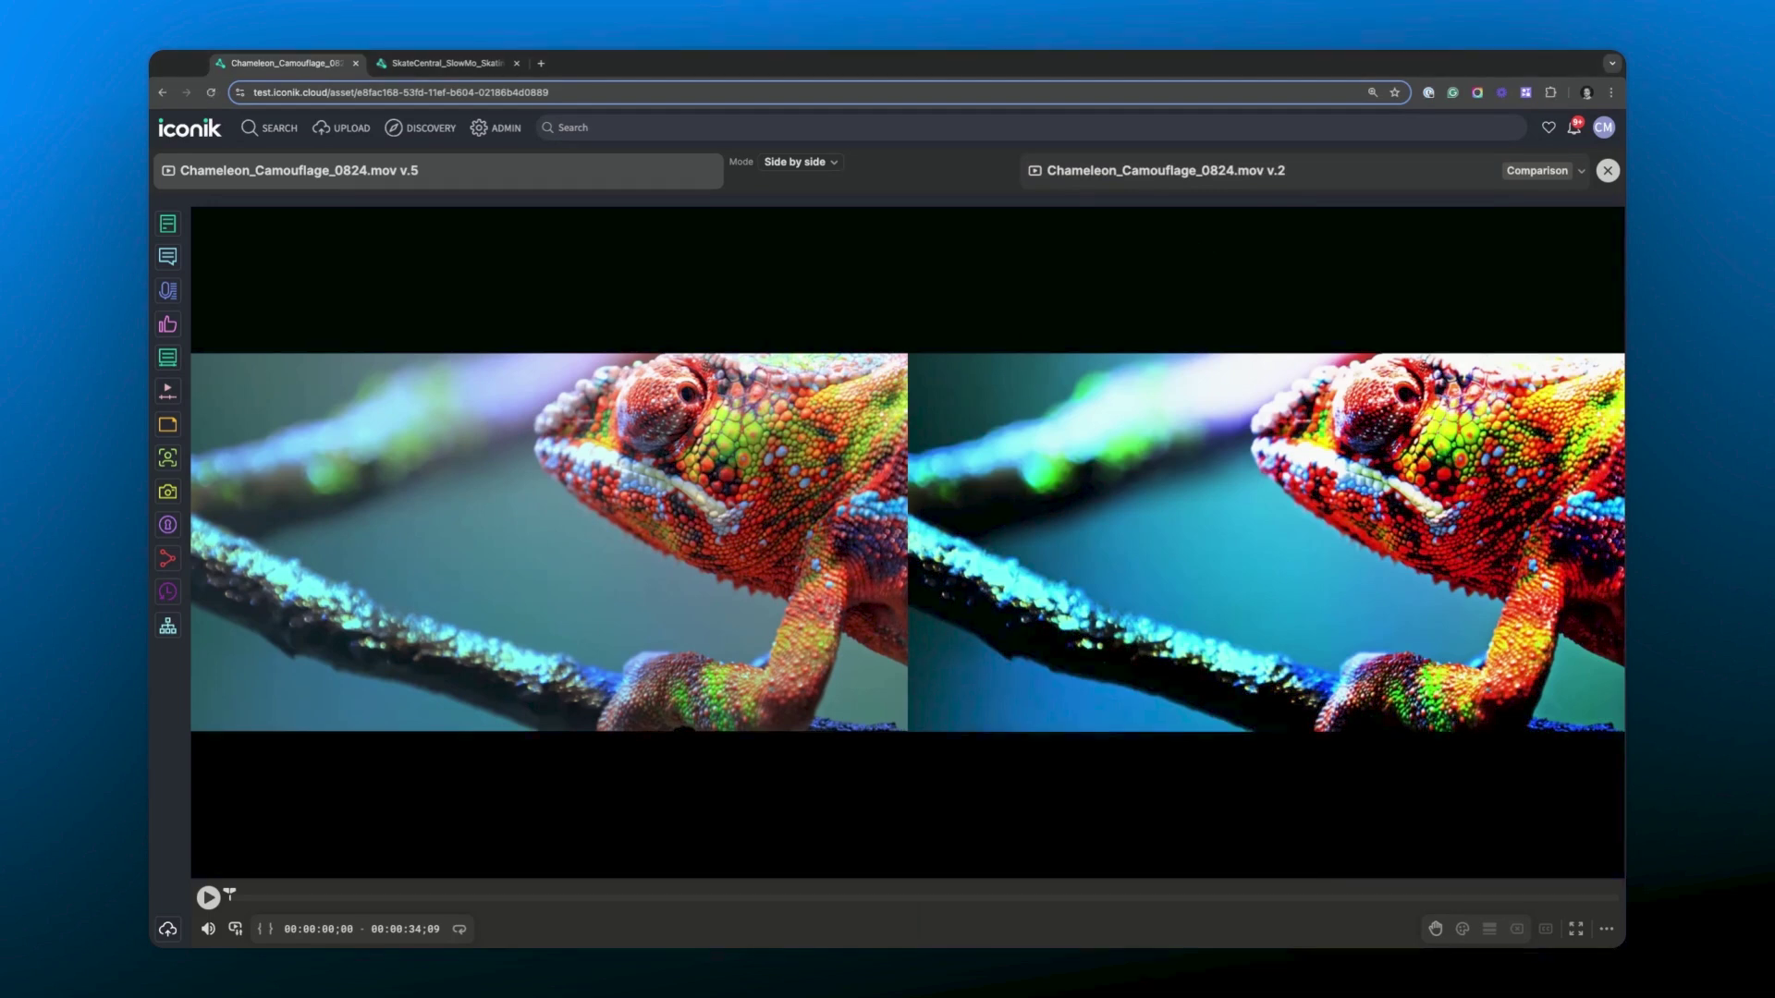
drag(230, 893, 1042, 893)
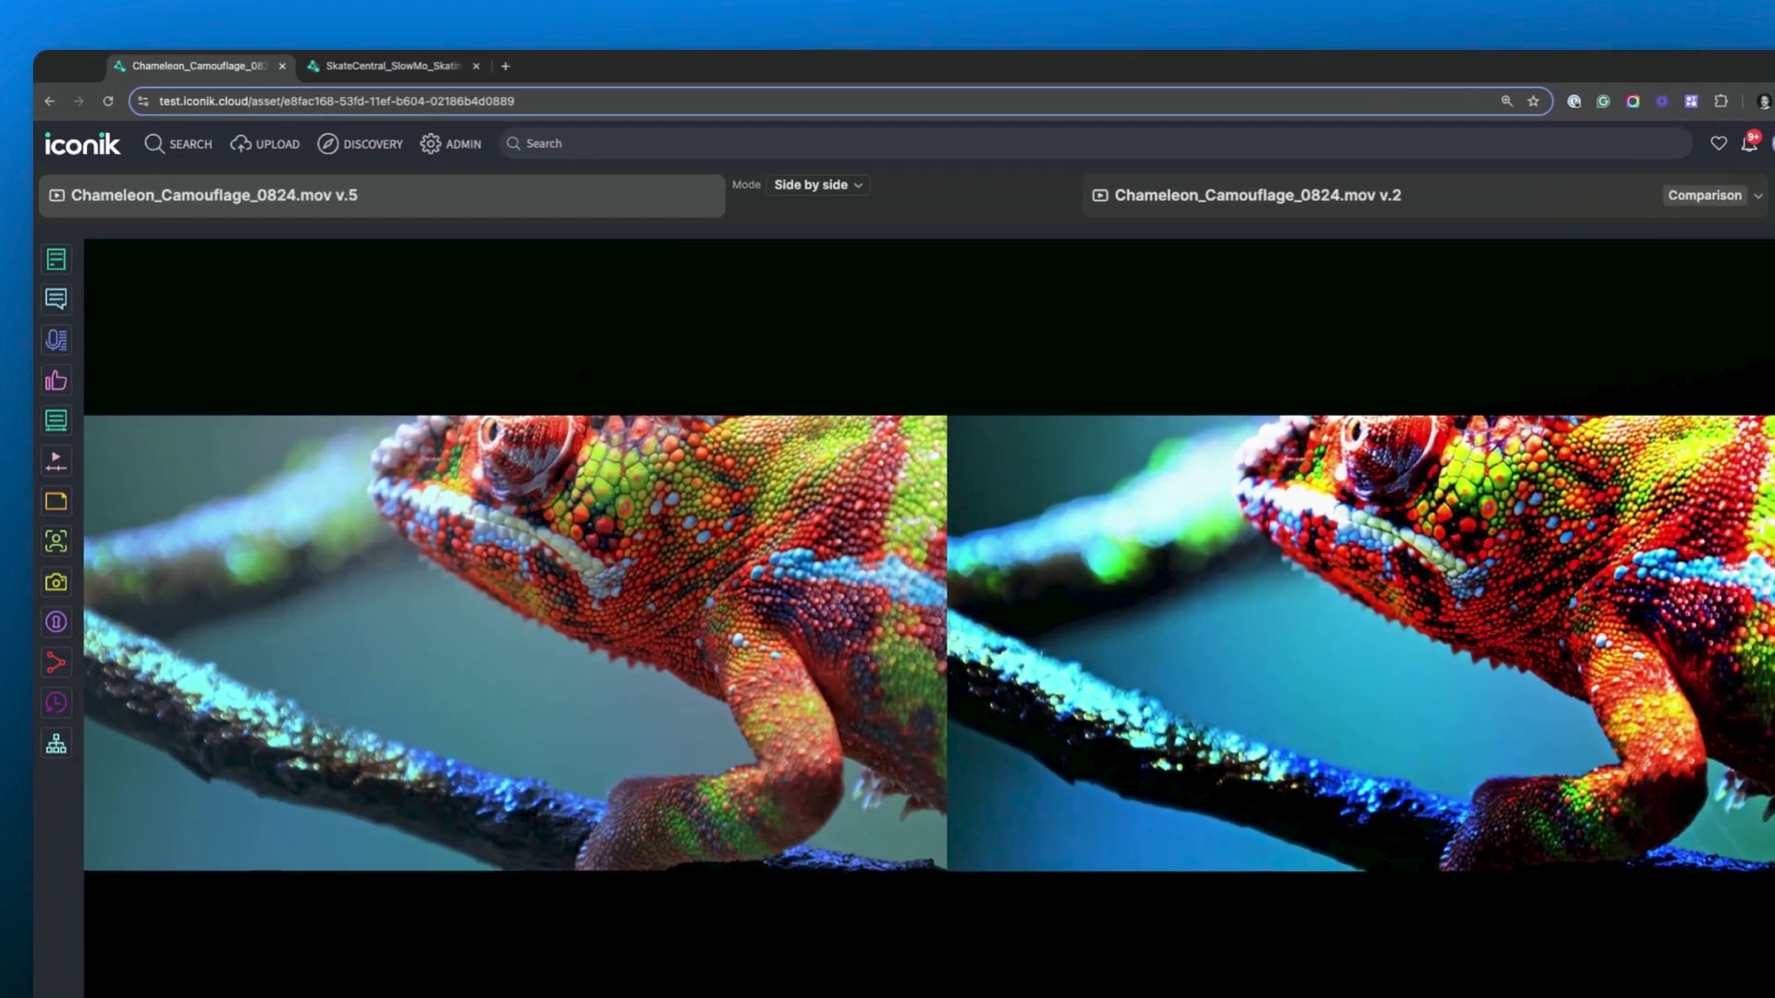
Step: Try an angled Wipe between v.5 and v.2, then switch the comparison to Overlay mode
click(835, 163)
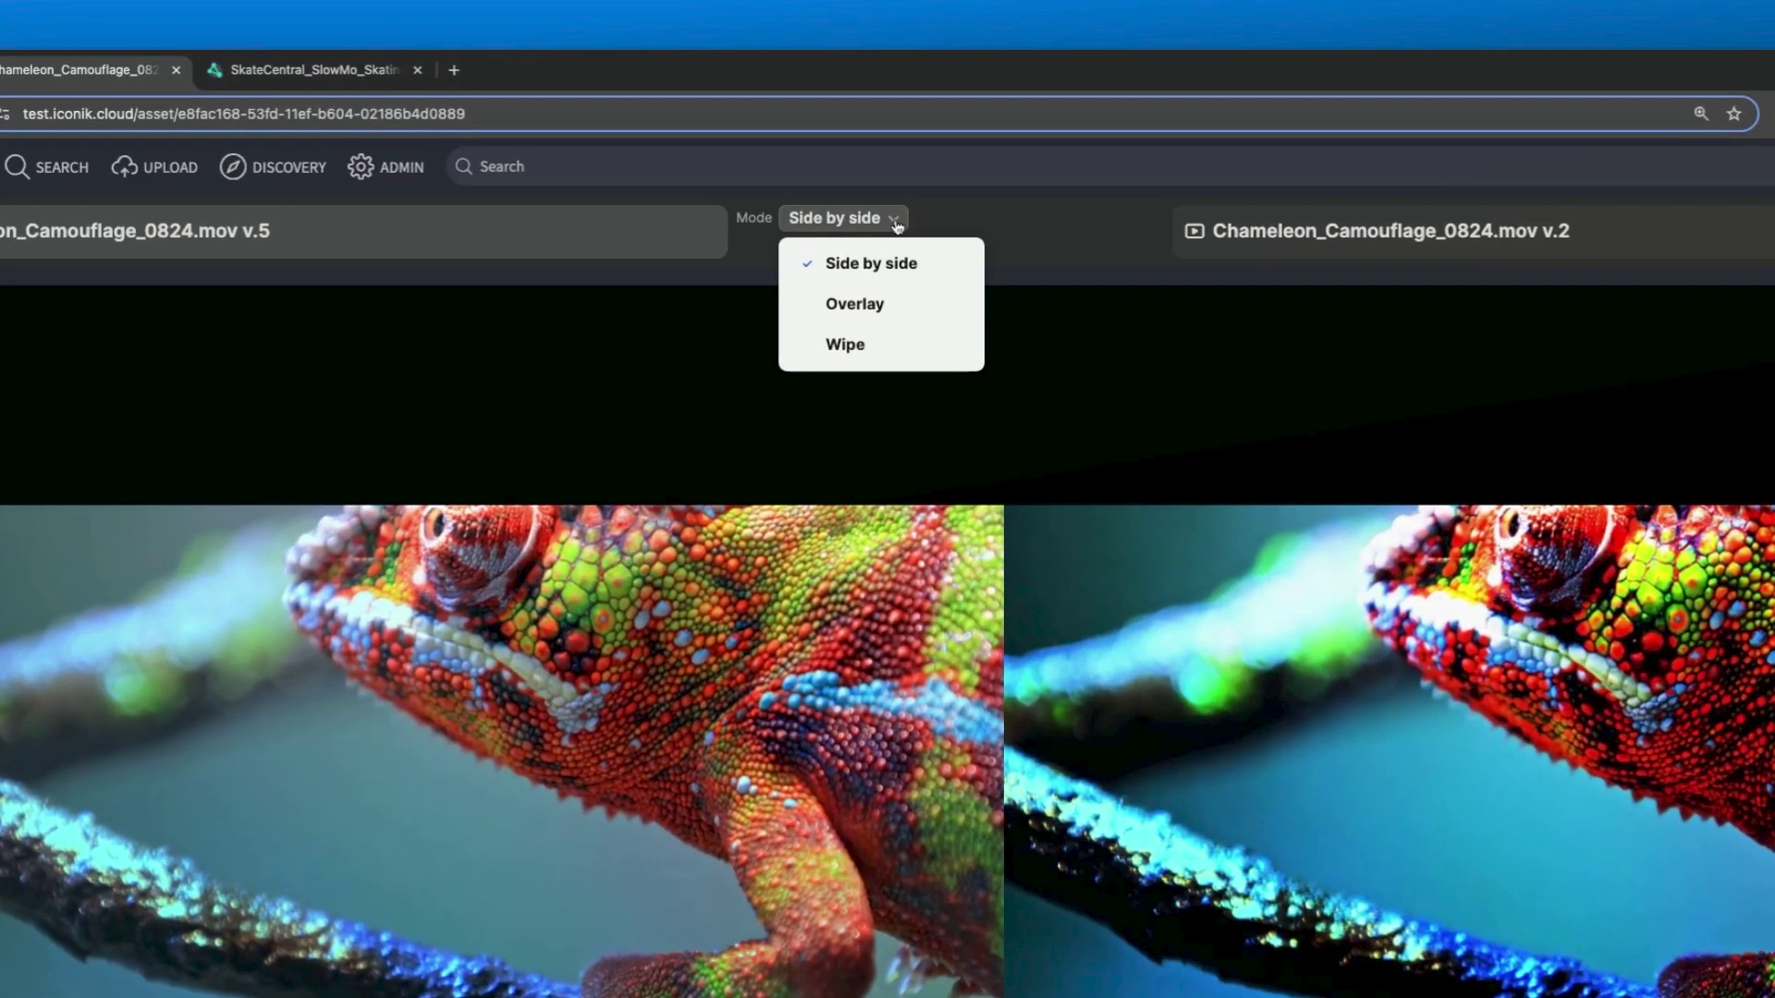
click(887, 347)
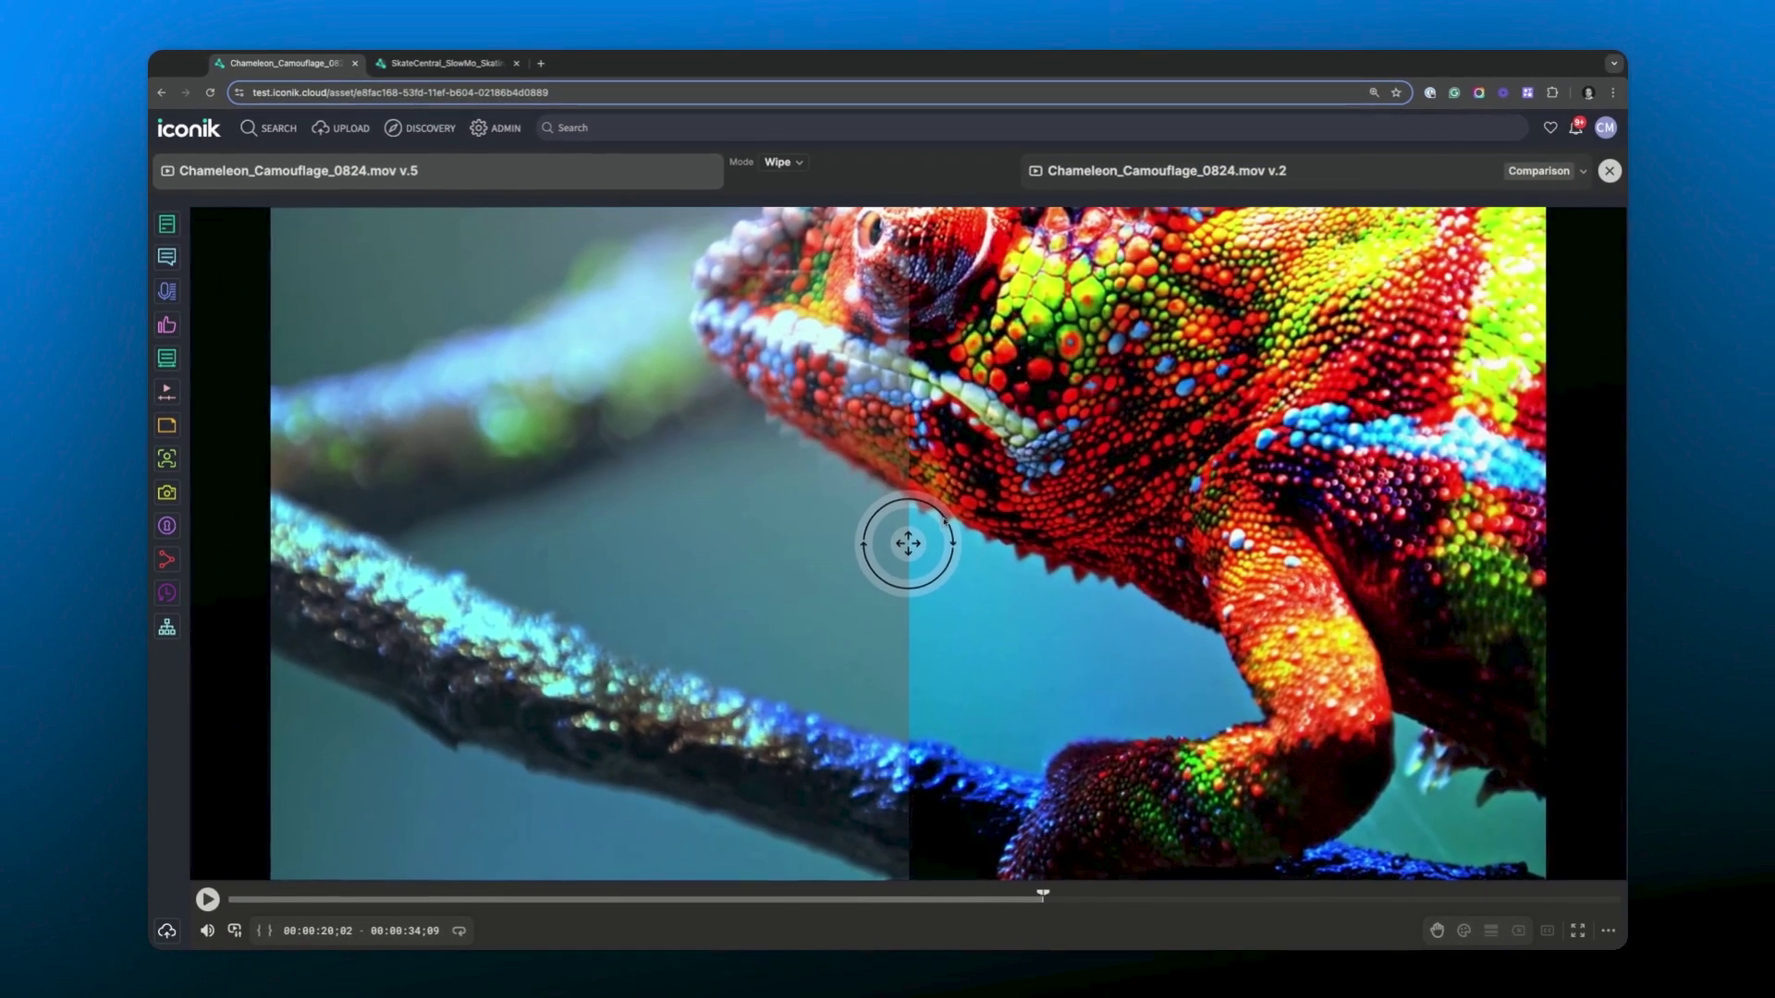
drag(1013, 717, 1064, 760)
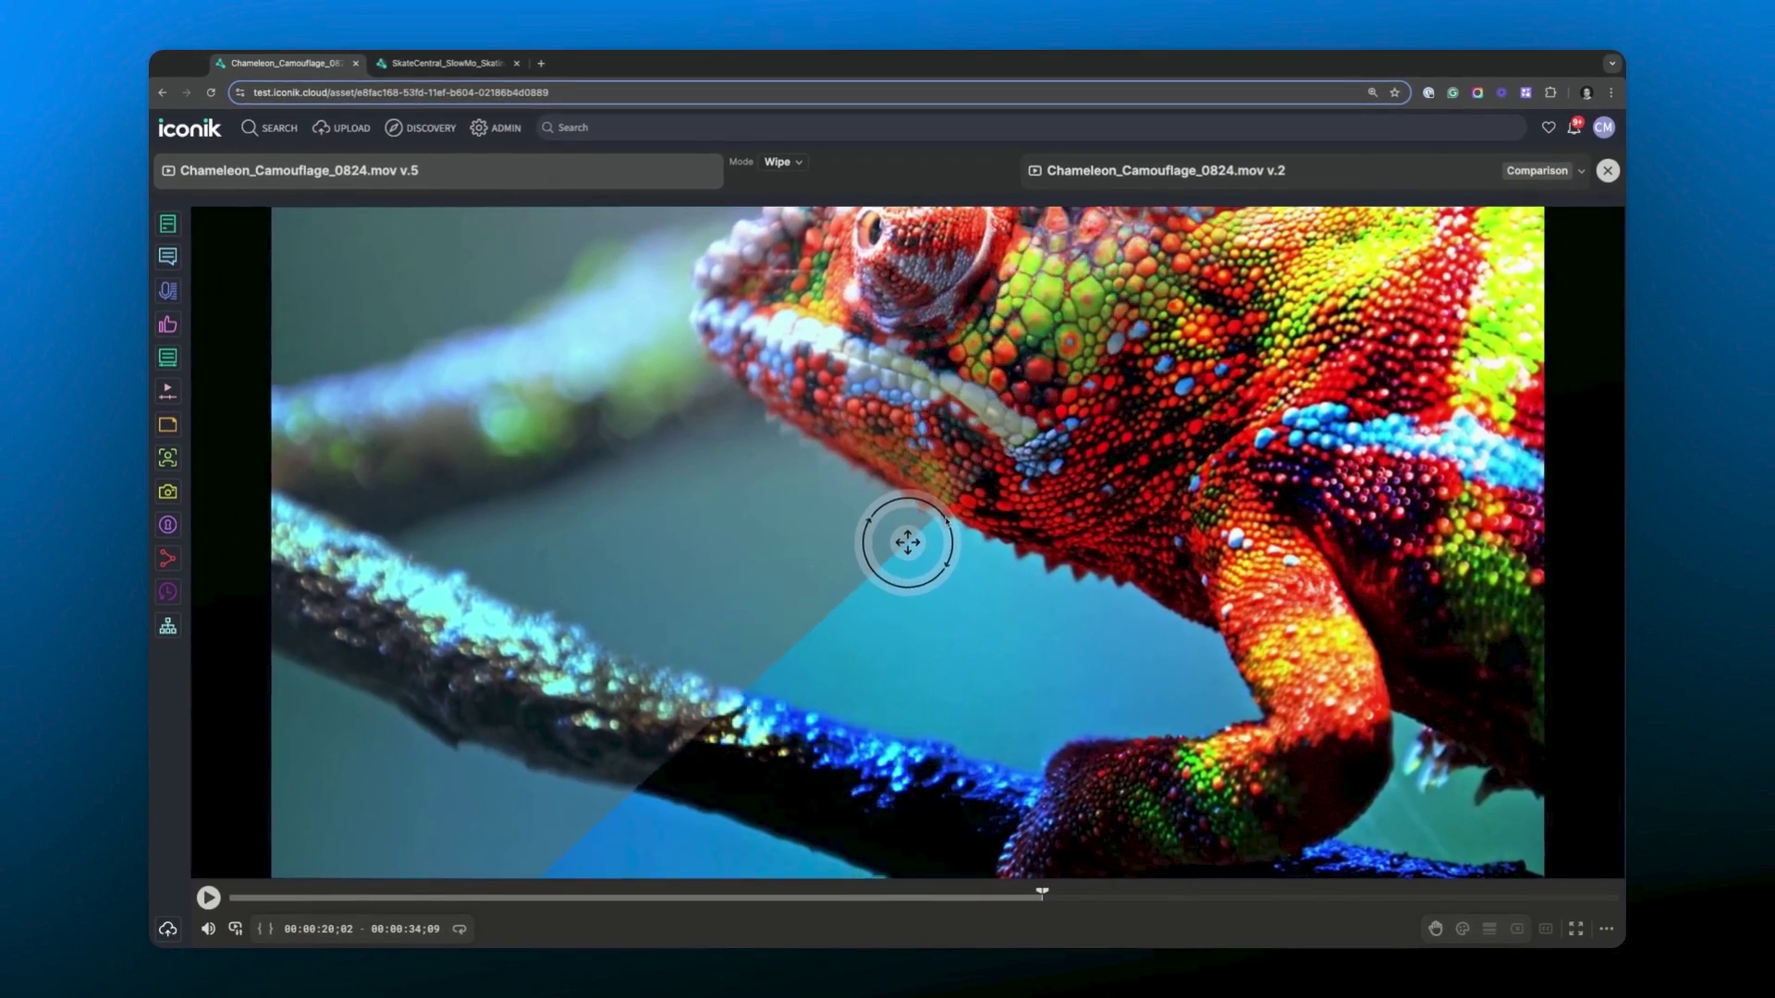
drag(947, 524, 990, 632)
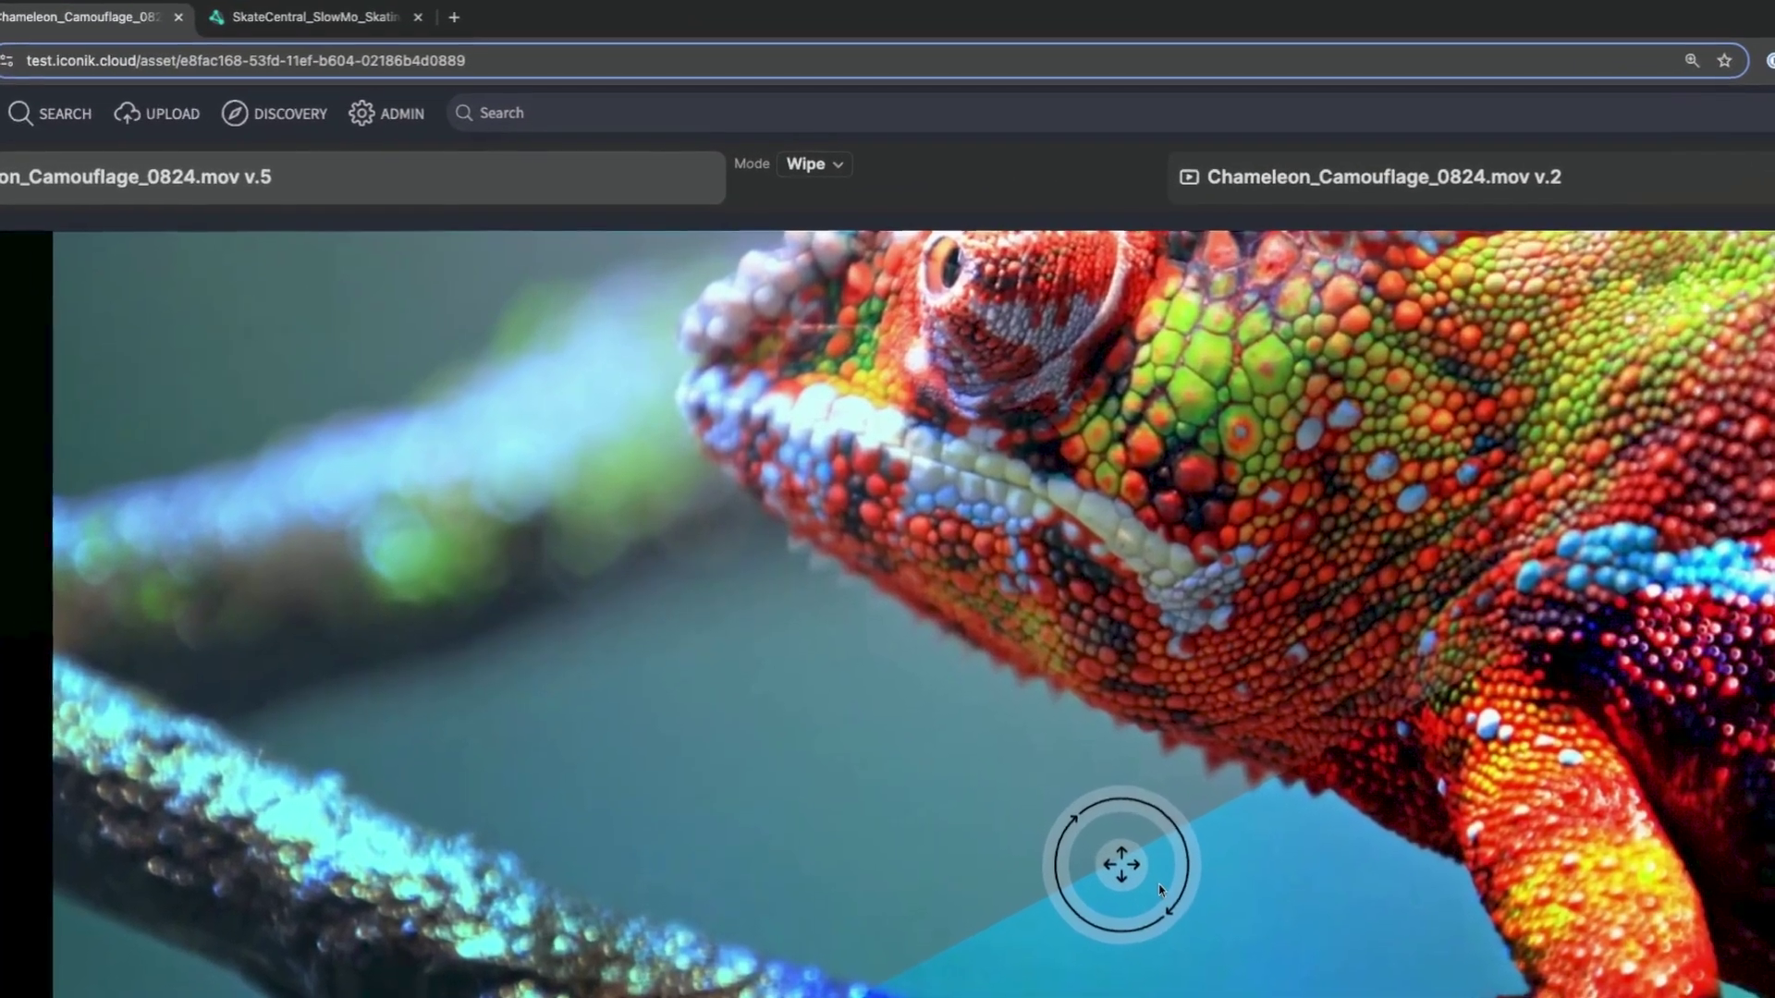
click(812, 164)
click(888, 263)
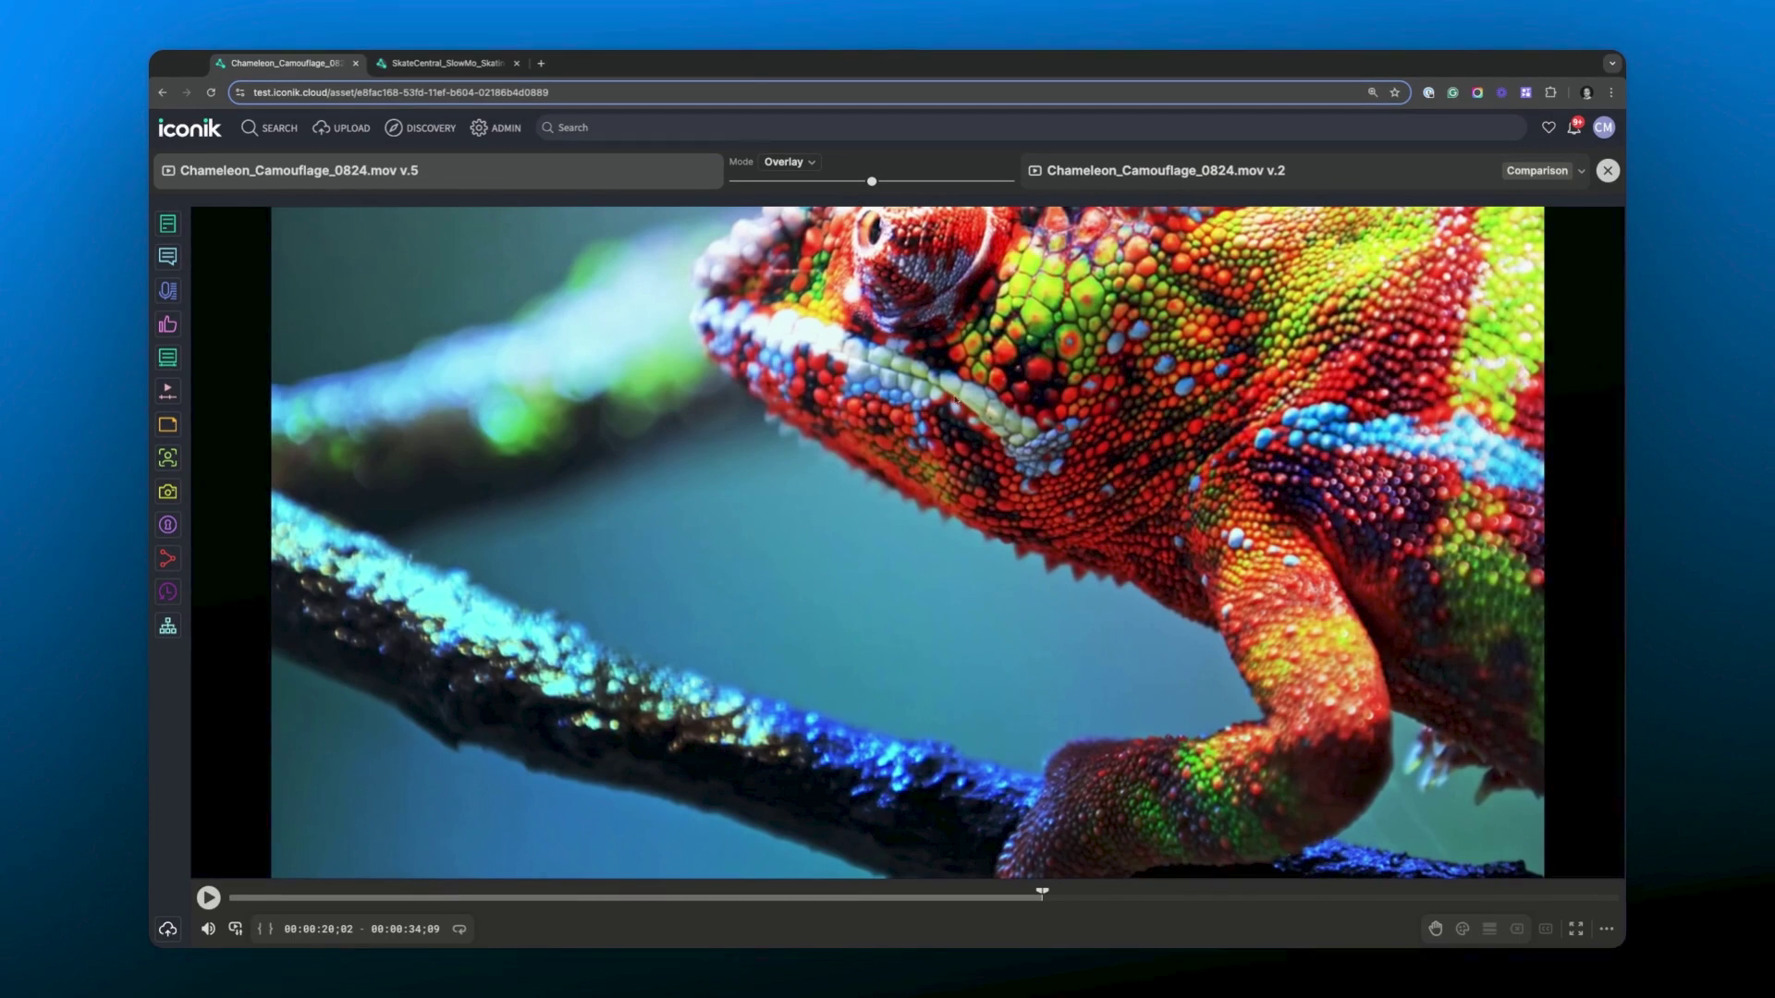
Step: Slide the overlay blend fully to each version, then back toward an even mix
key(Home)
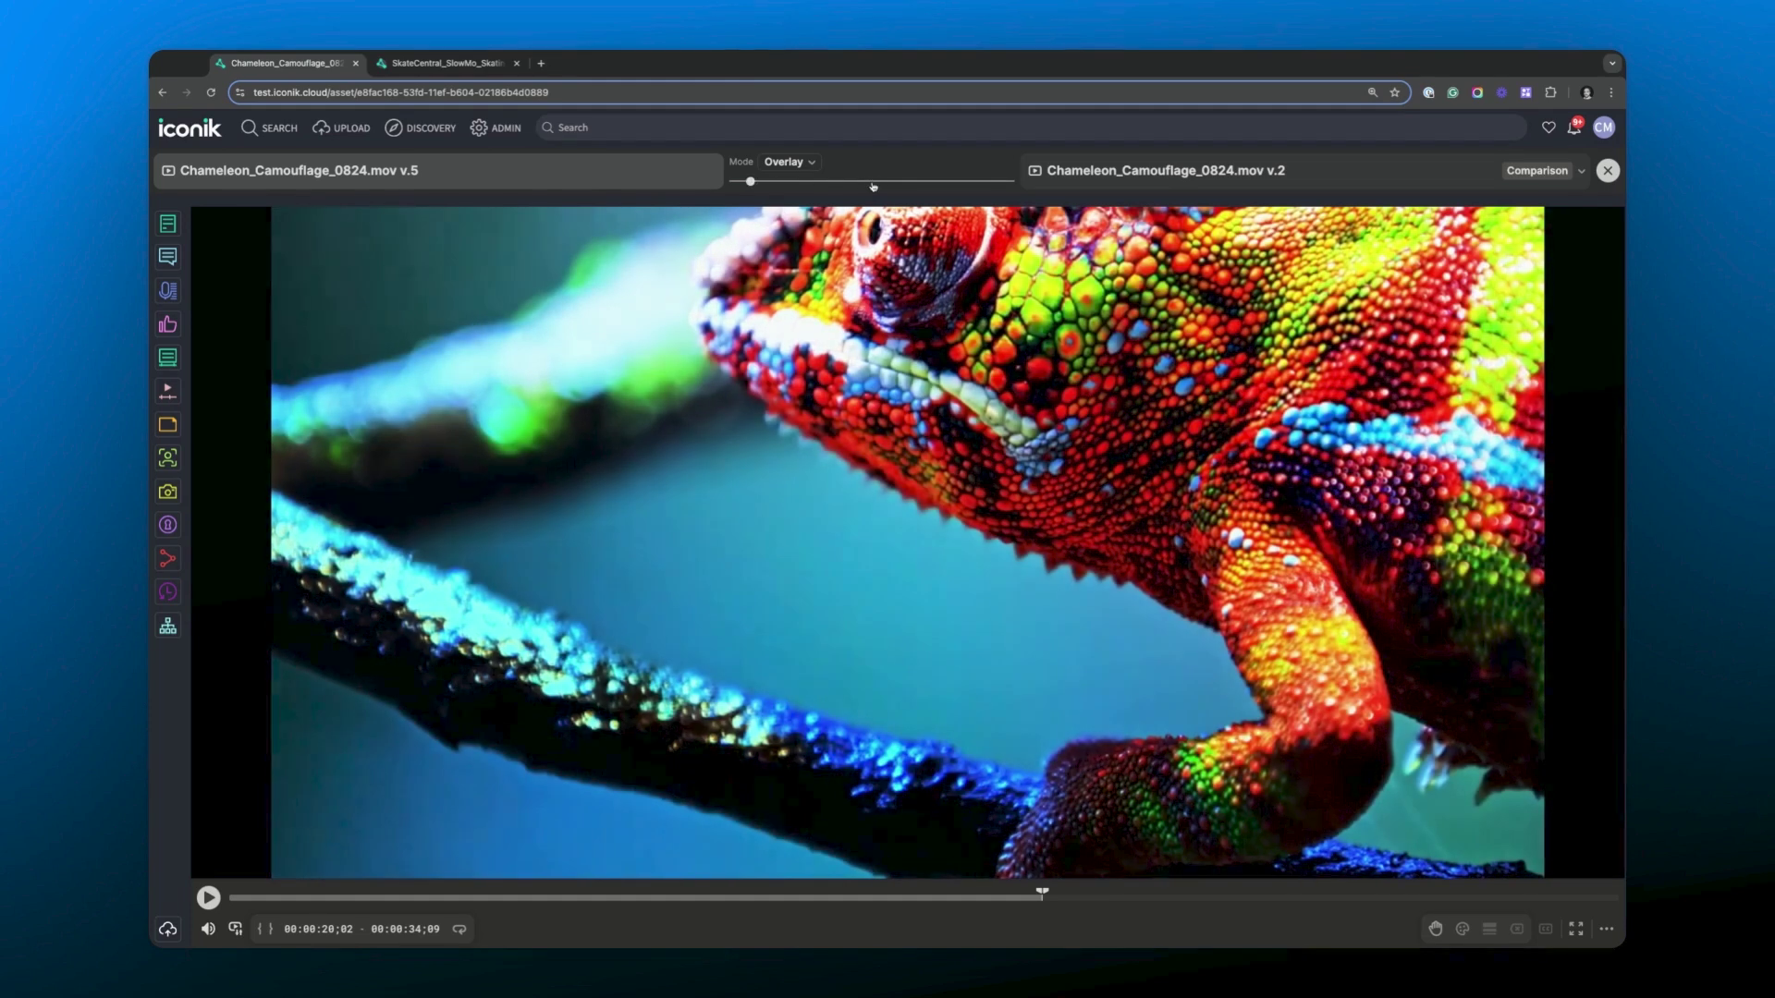
key(End)
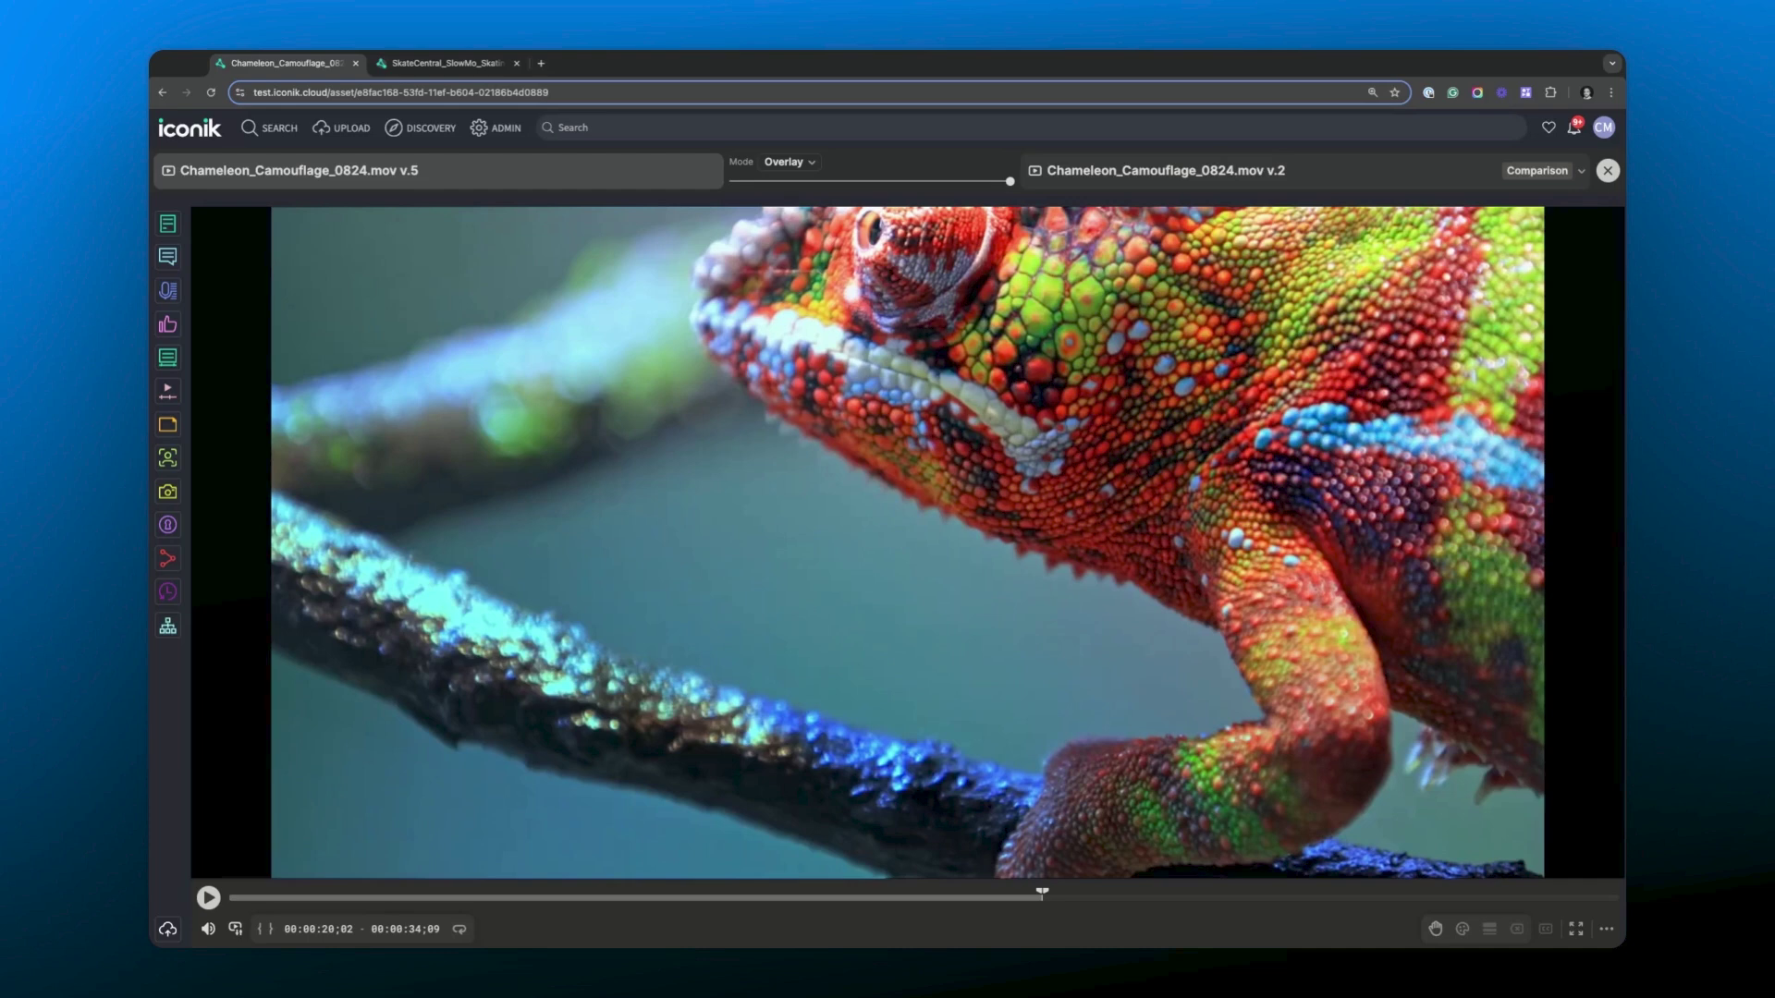
key(Left)
key(Left)
key(Left)
key(Left)
key(Left)
key(Left)
key(Left)
key(Left)
key(Left)
key(Left)
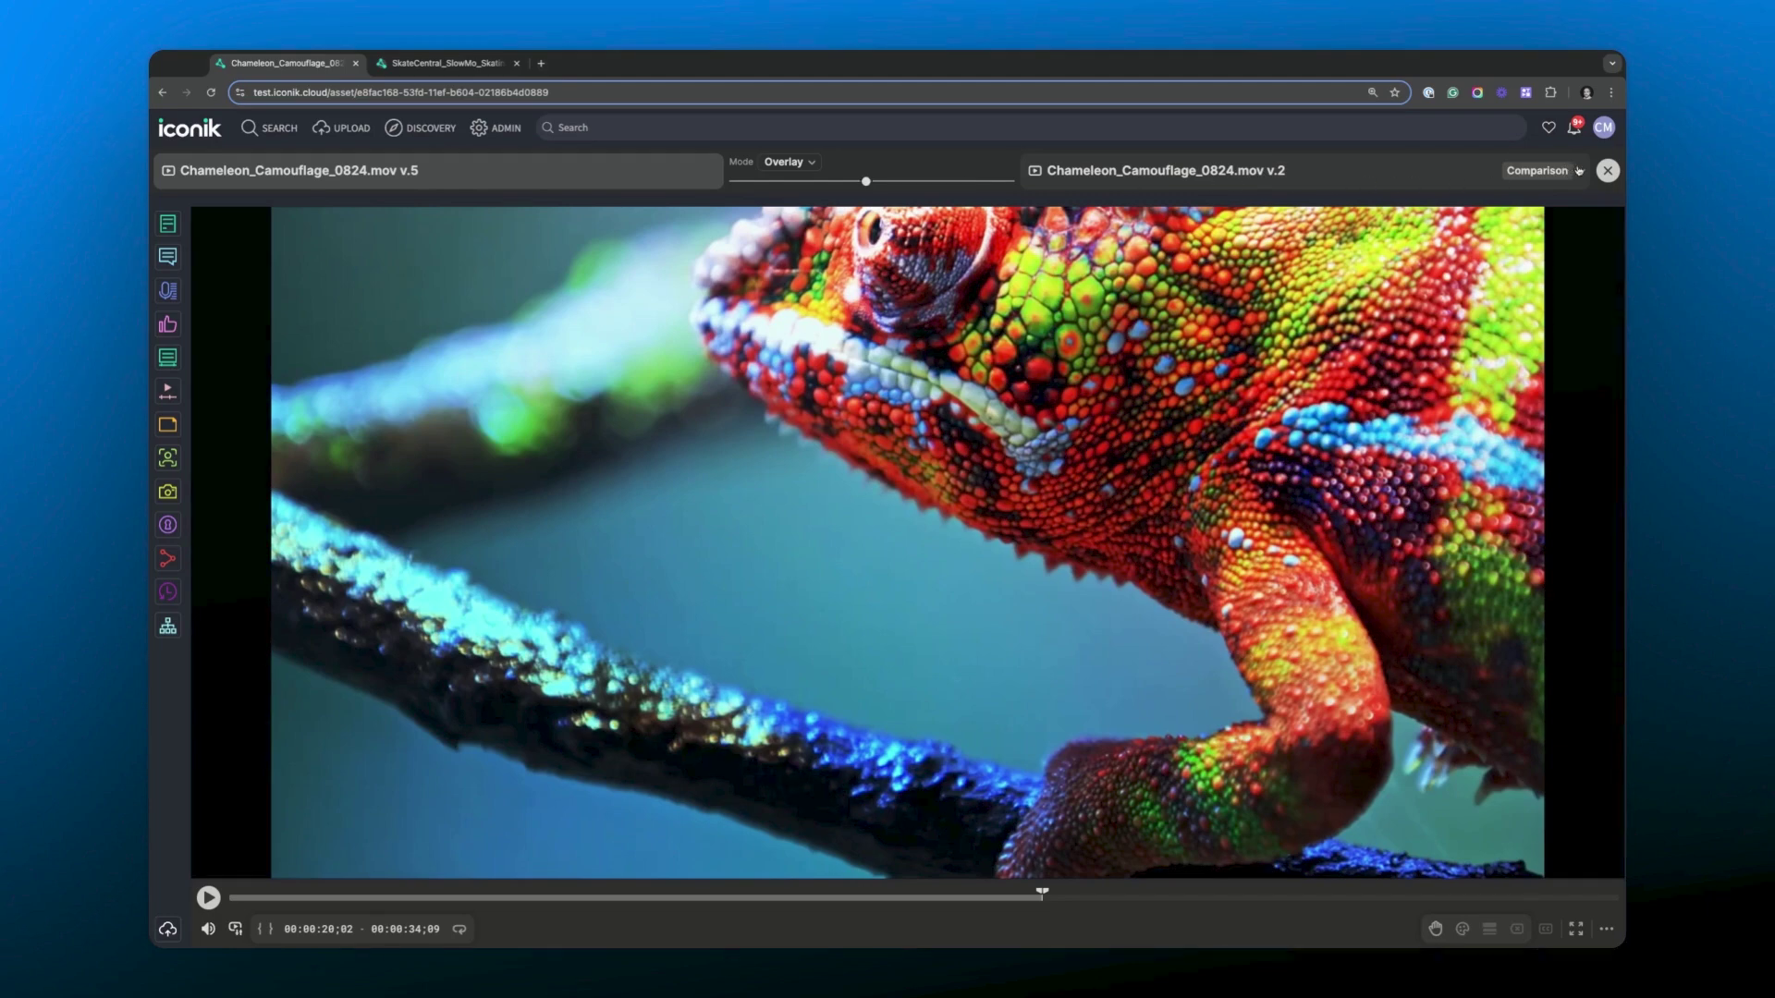
Step: Switch the comparison version from v.2 to v.4 and let v.4 dominate the blend
click(1261, 176)
click(1218, 212)
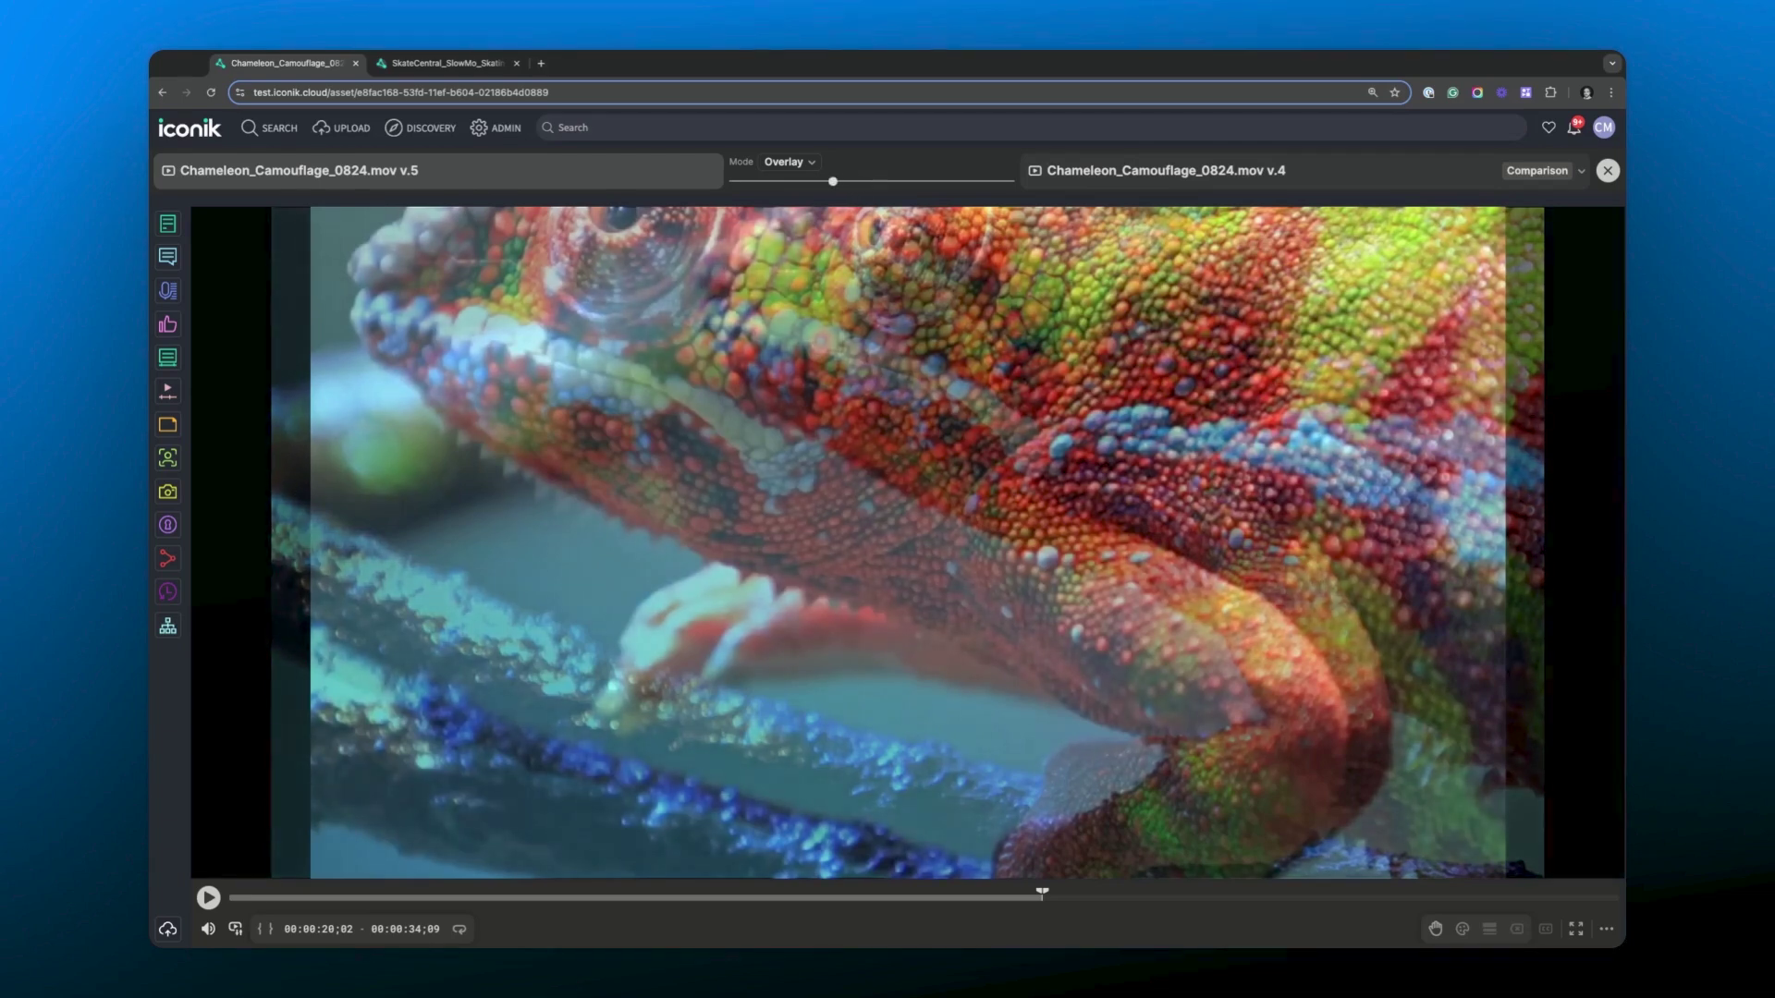
mouse_move(833, 181)
mouse_down()
mouse_move(747, 181)
mouse_move(861, 182)
mouse_up()
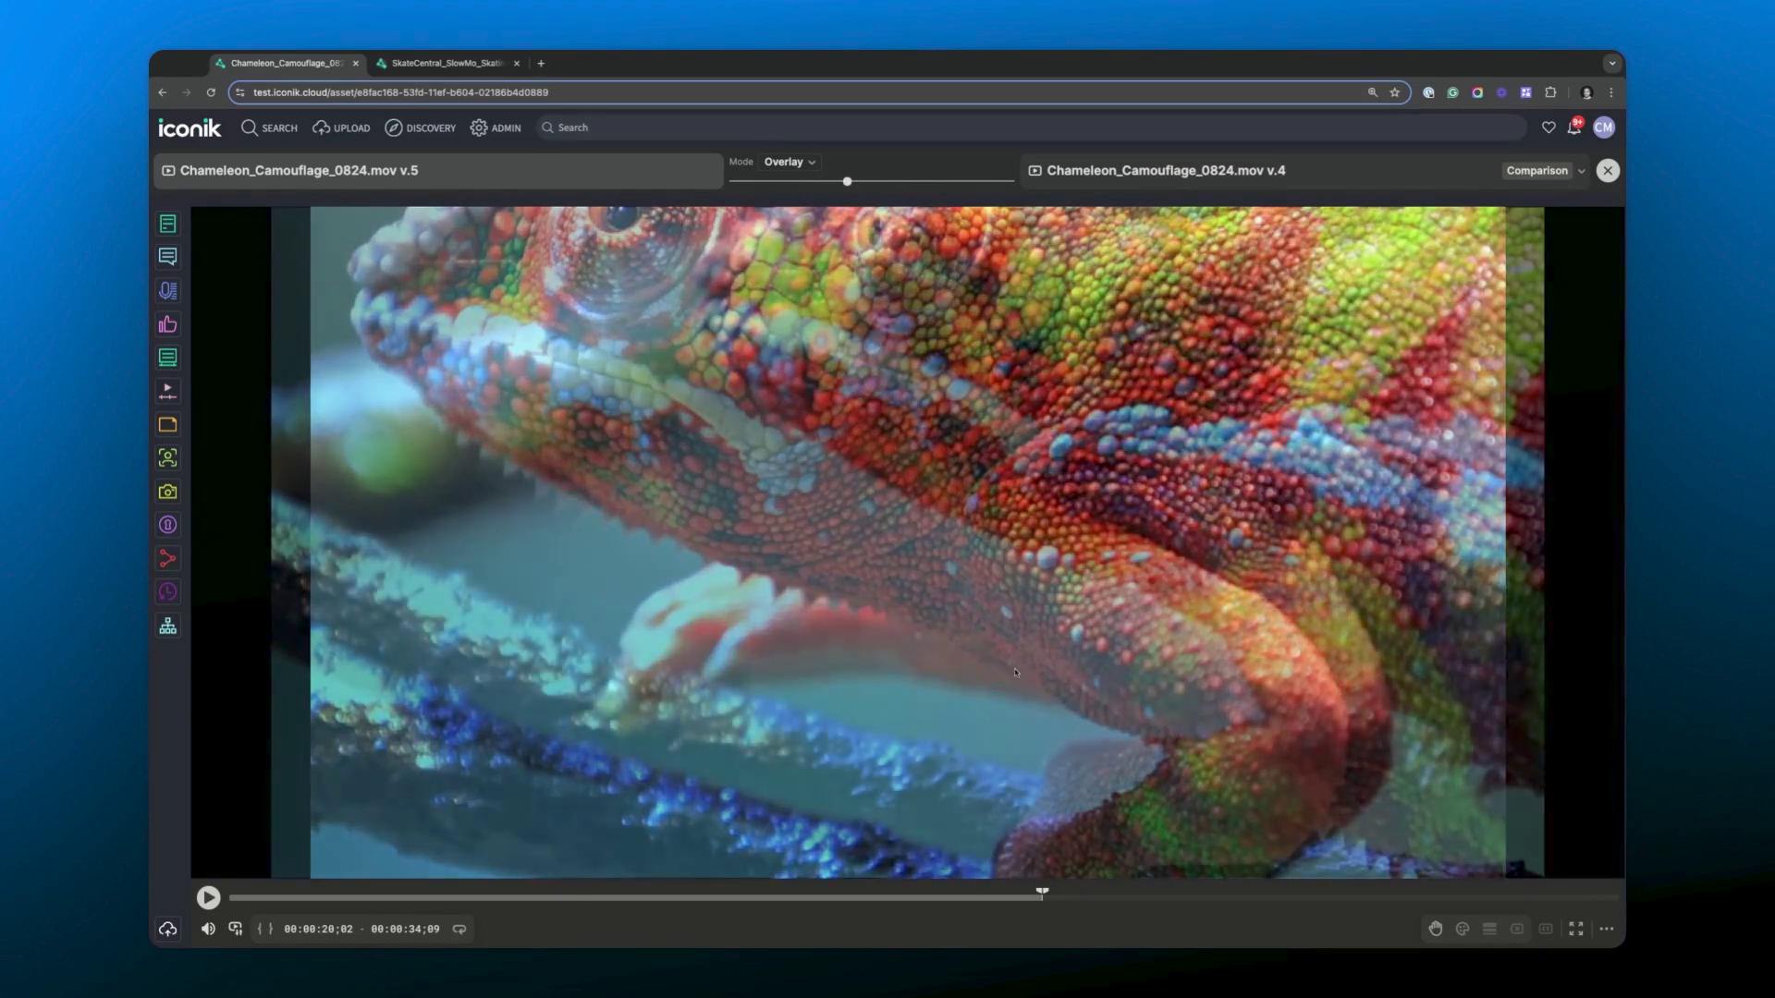
Step: Rewind to about 00:00:16;06, play the overlay comparison, and fade fully to one version
drag(1041, 899, 886, 897)
click(208, 899)
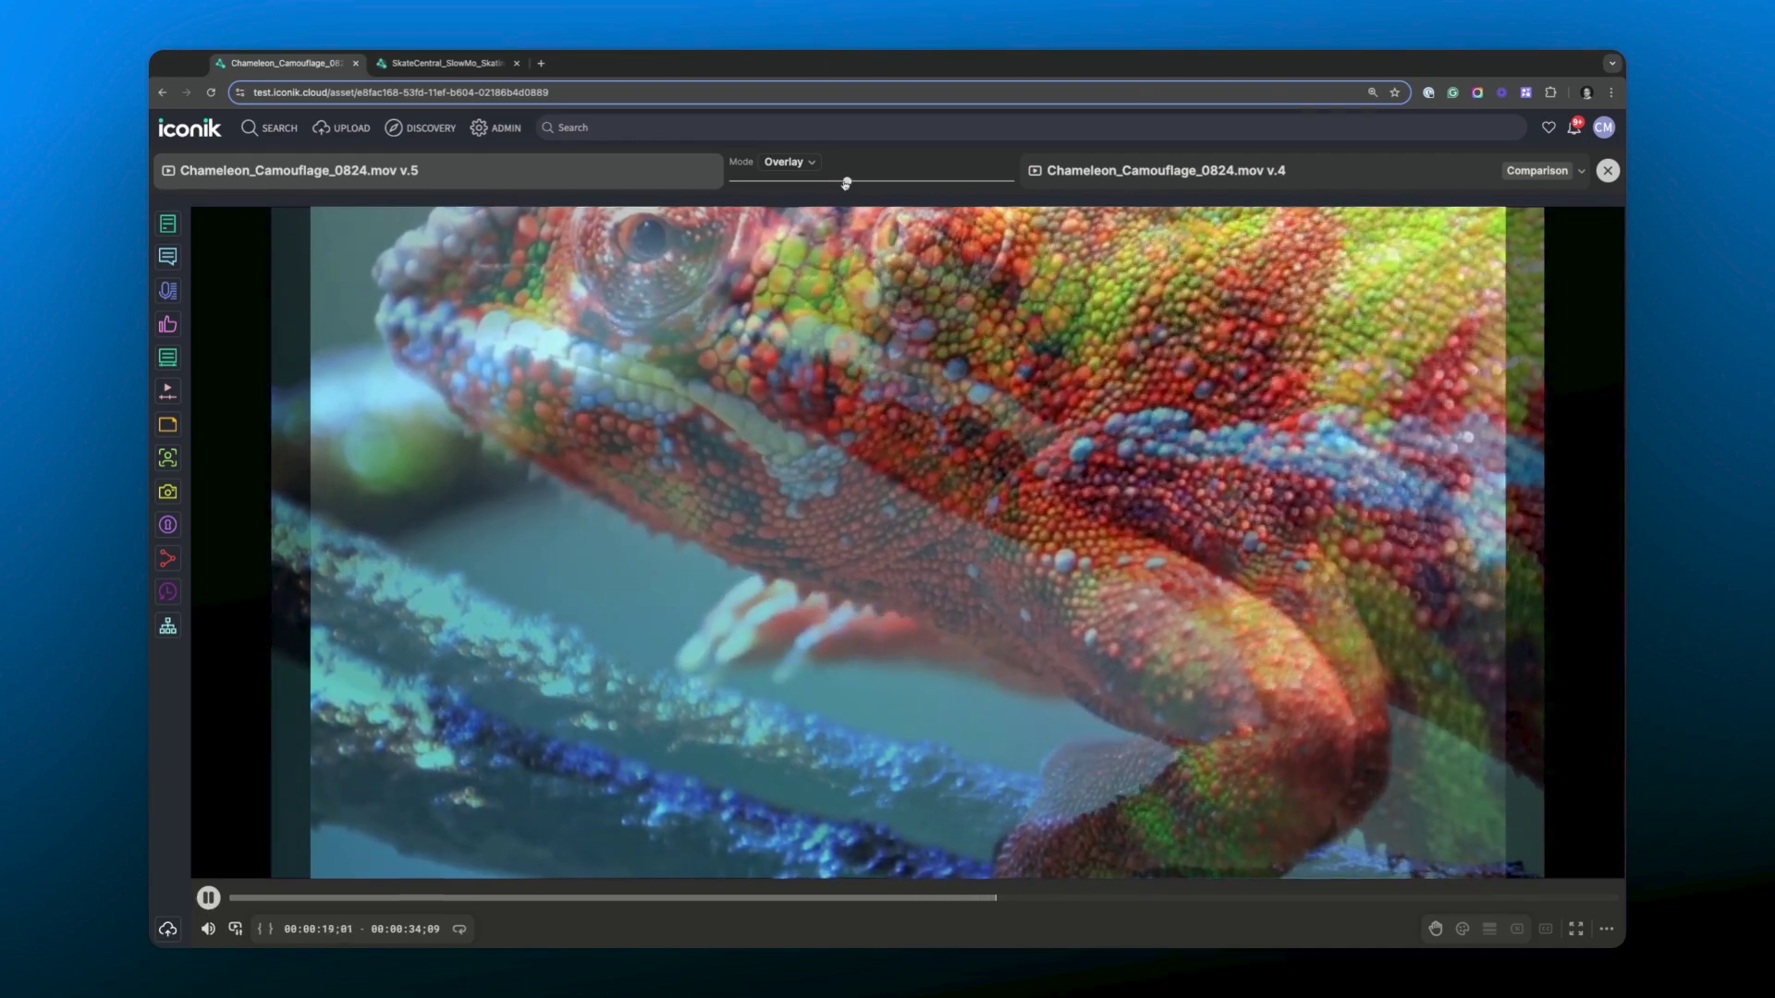
drag(845, 181, 906, 181)
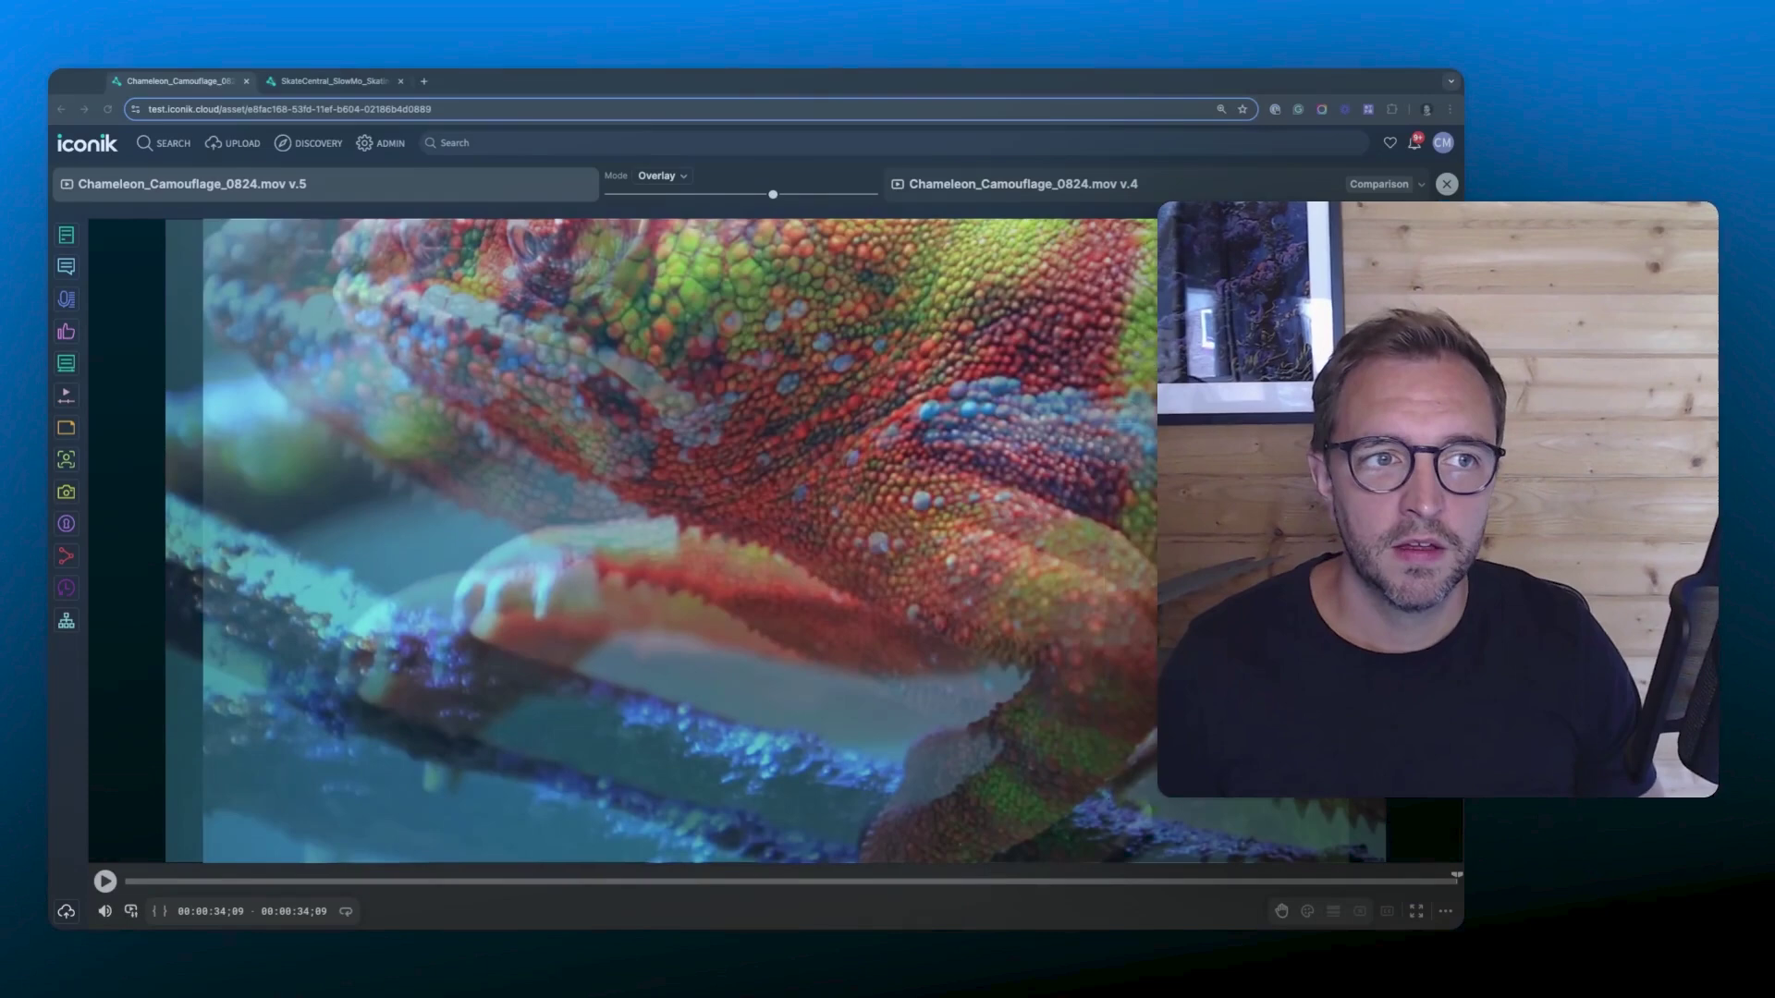
Step: Close Compare, go up to the collection, and open Tropical_Birds_at_Sunset_0912.mov
click(1448, 188)
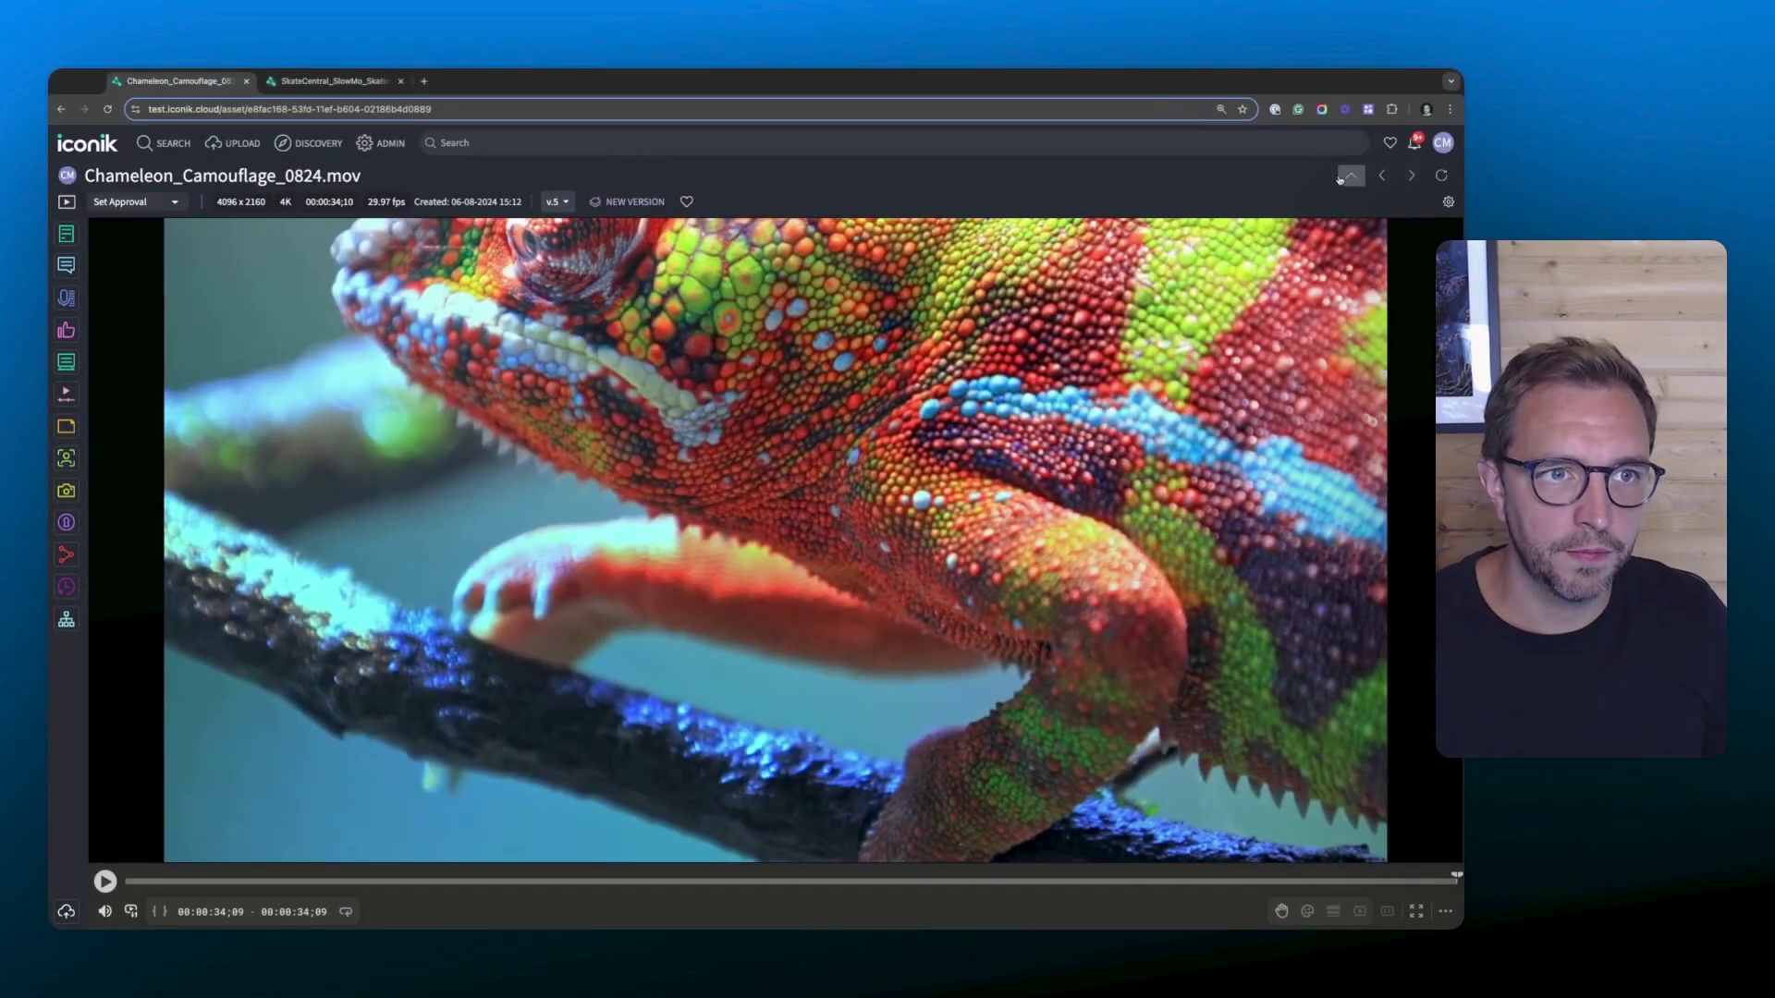
click(1350, 176)
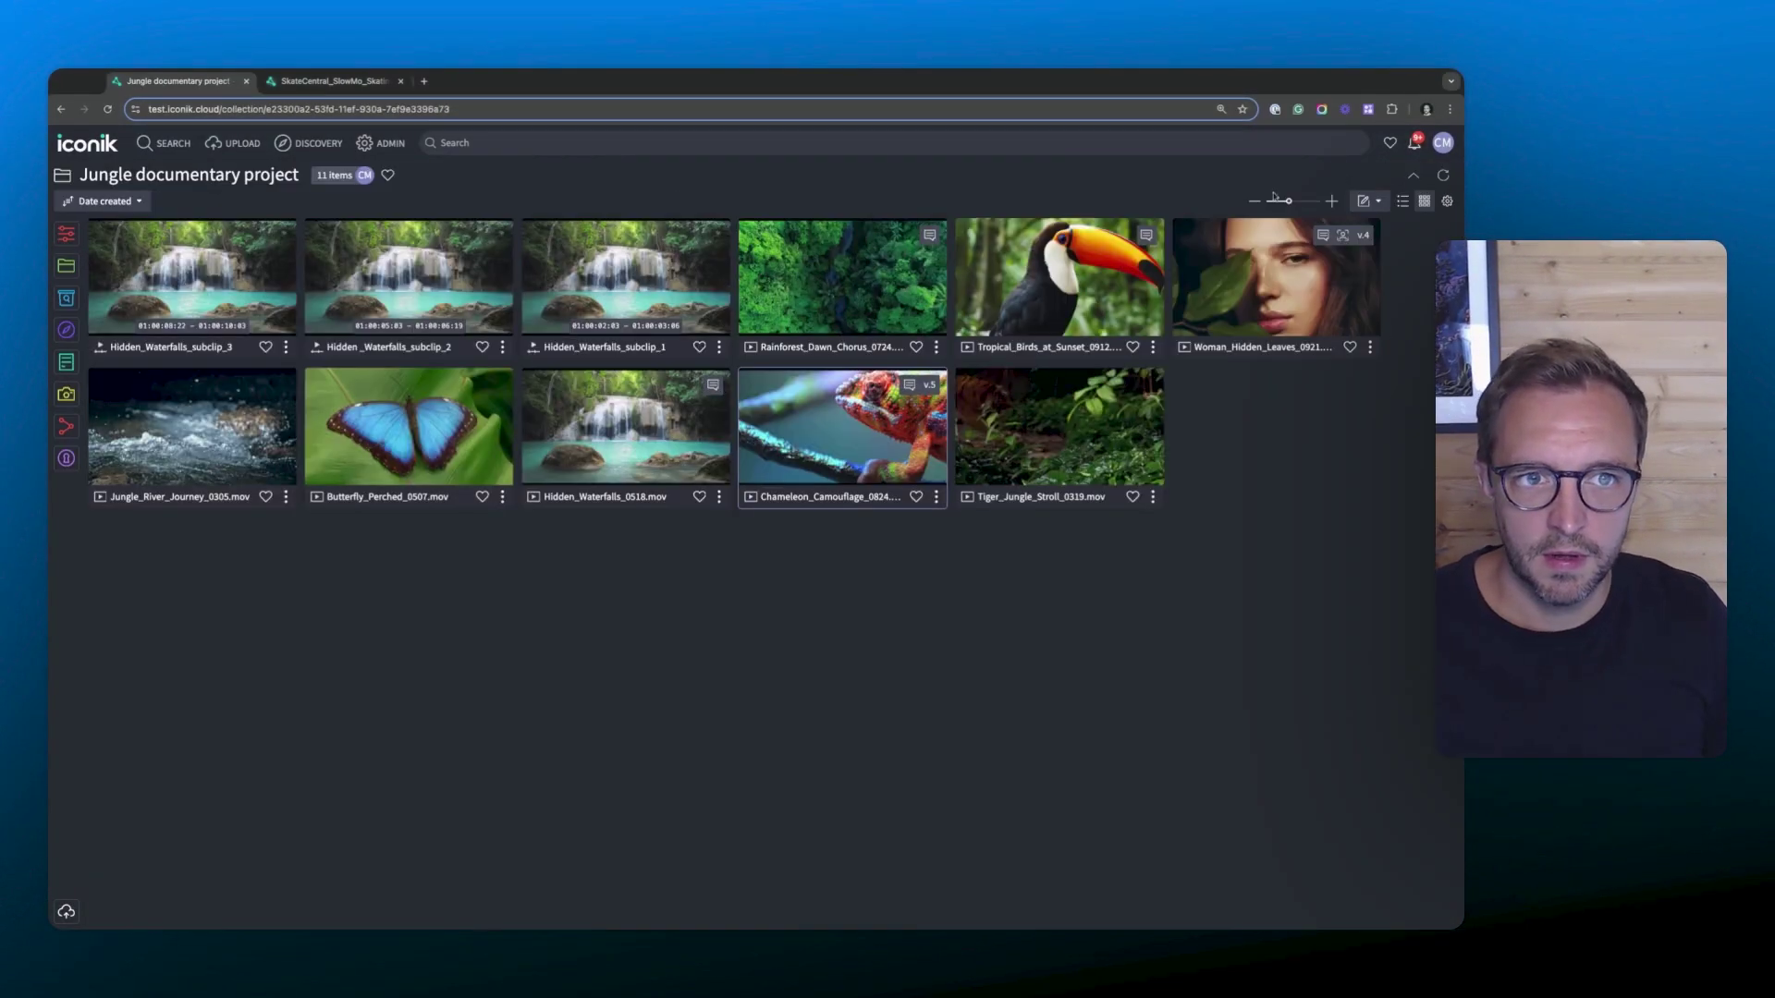
click(1059, 303)
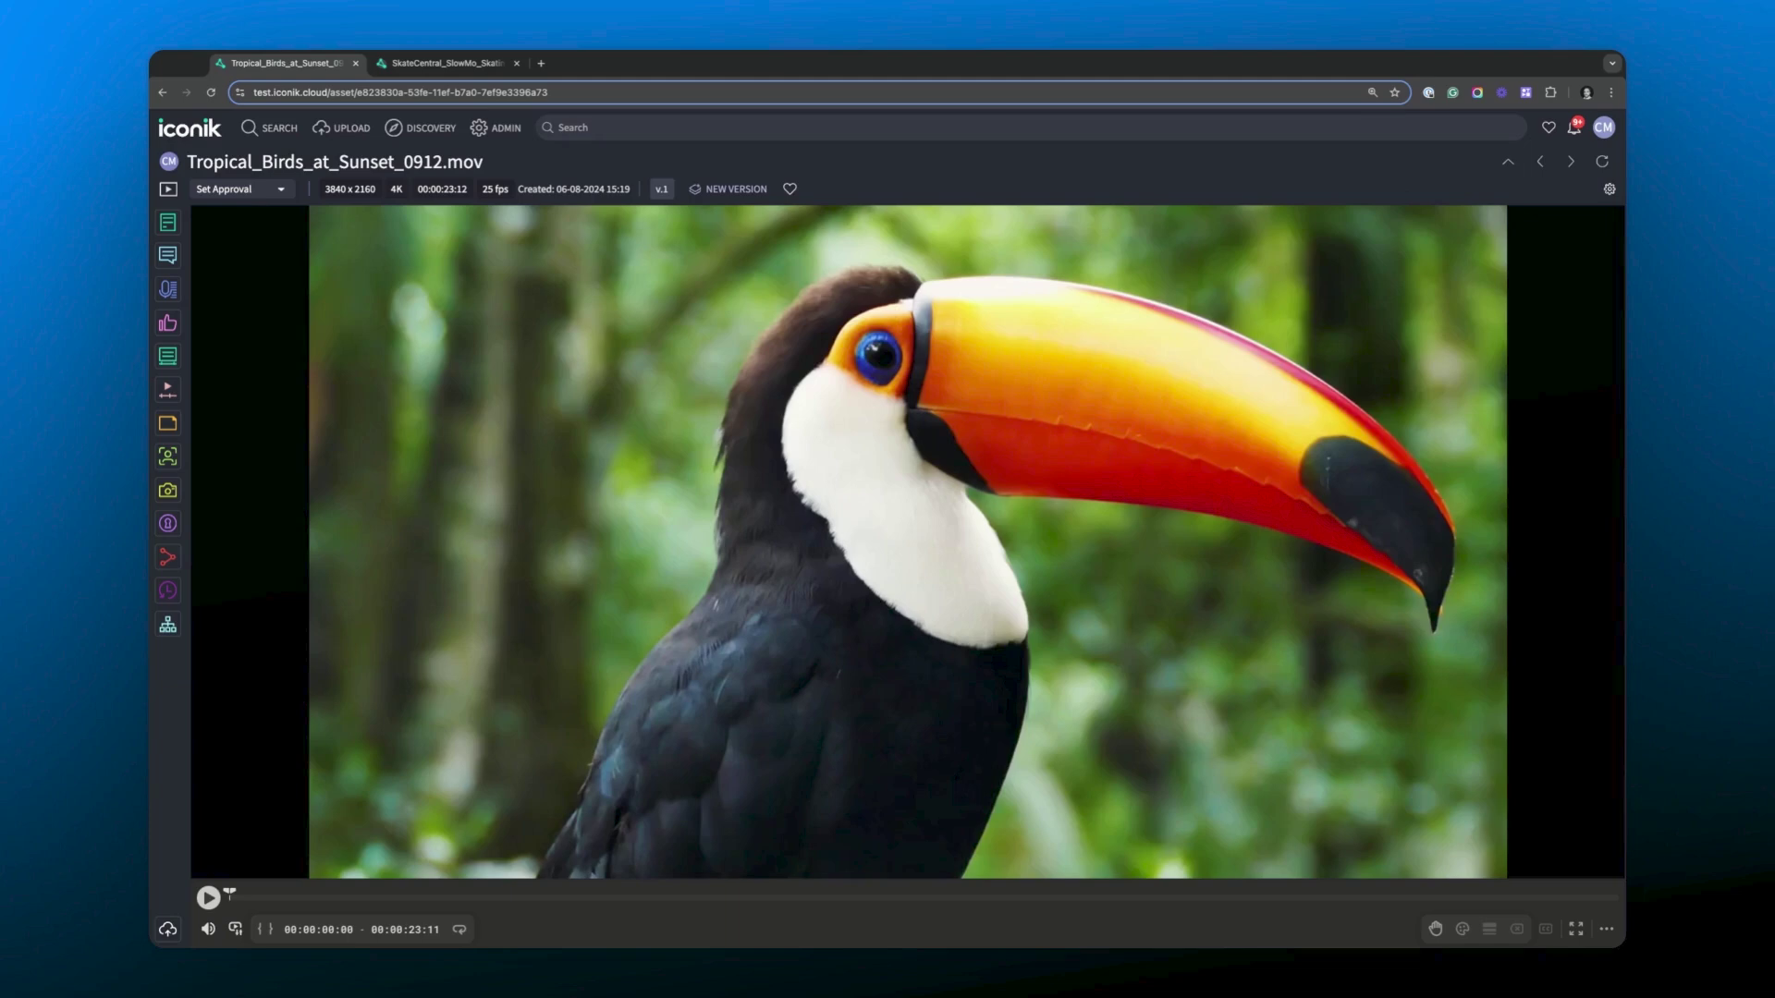
Step: Zoom the toucan video to about 201%, framing the bird's head, eye and beak
scroll(887, 410, up, 5)
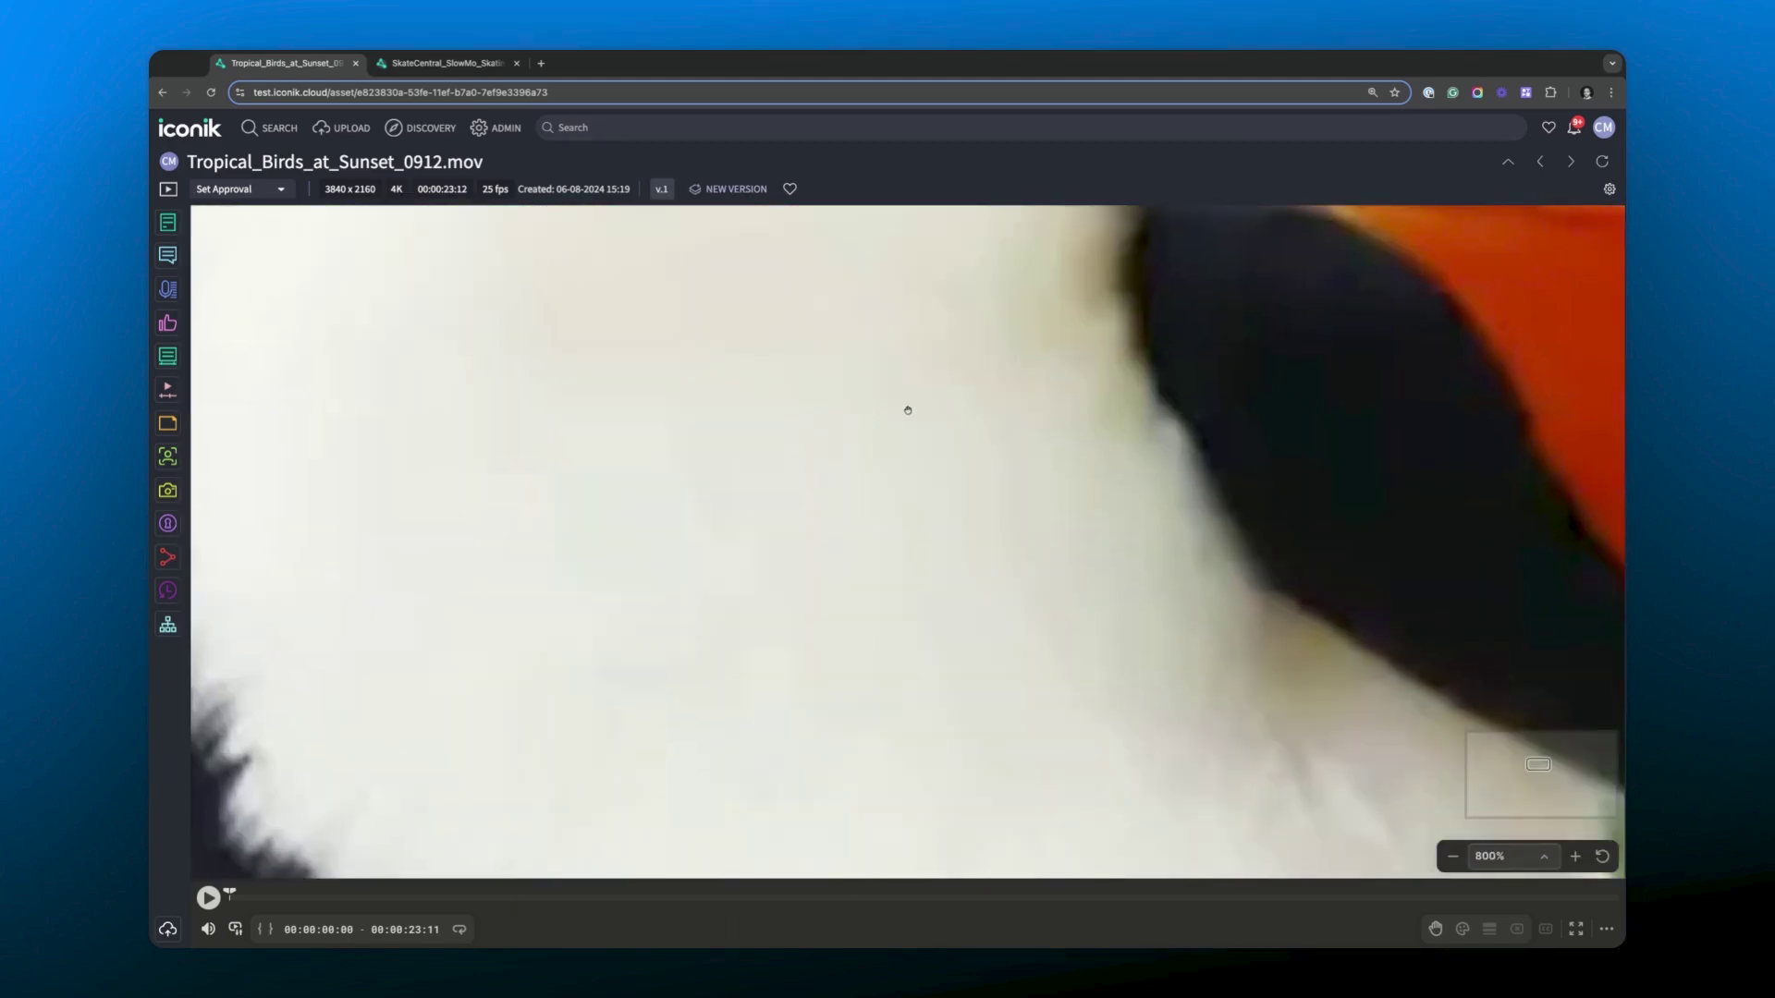
scroll(907, 404, down, 4)
scroll(909, 400, up, 1)
scroll(965, 390, up, 4)
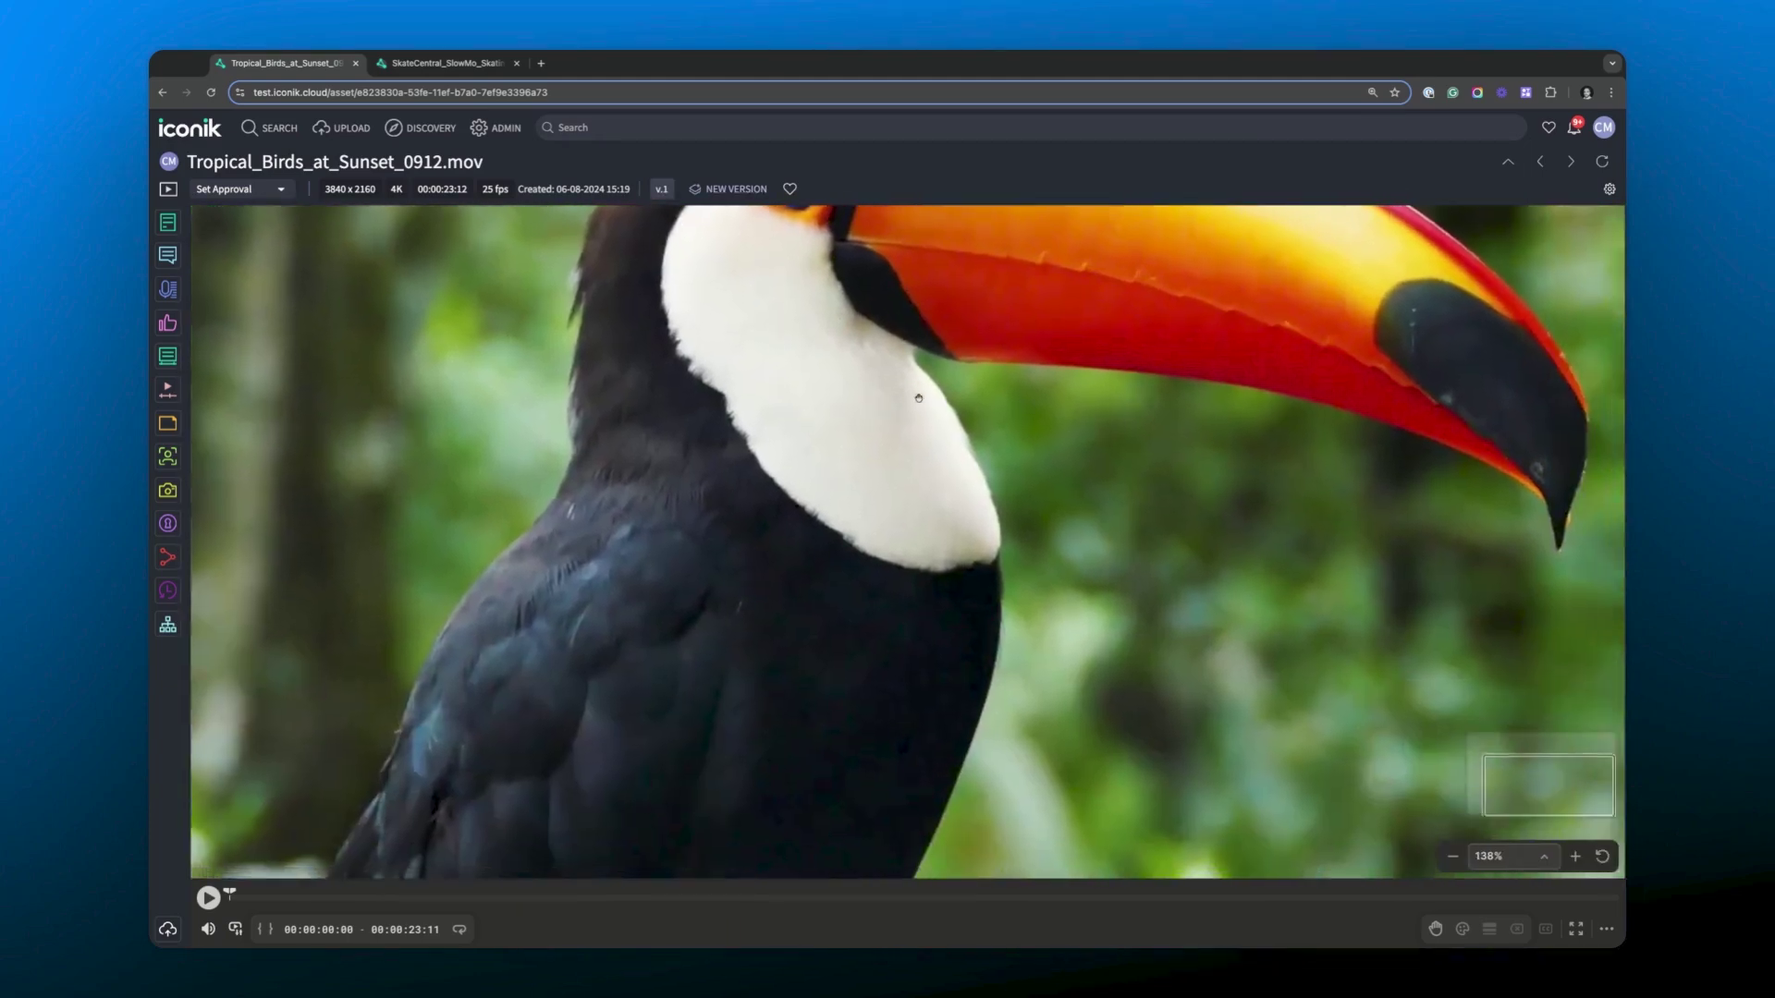
scroll(965, 390, down, 4)
scroll(965, 390, up, 3)
scroll(965, 390, up, 3)
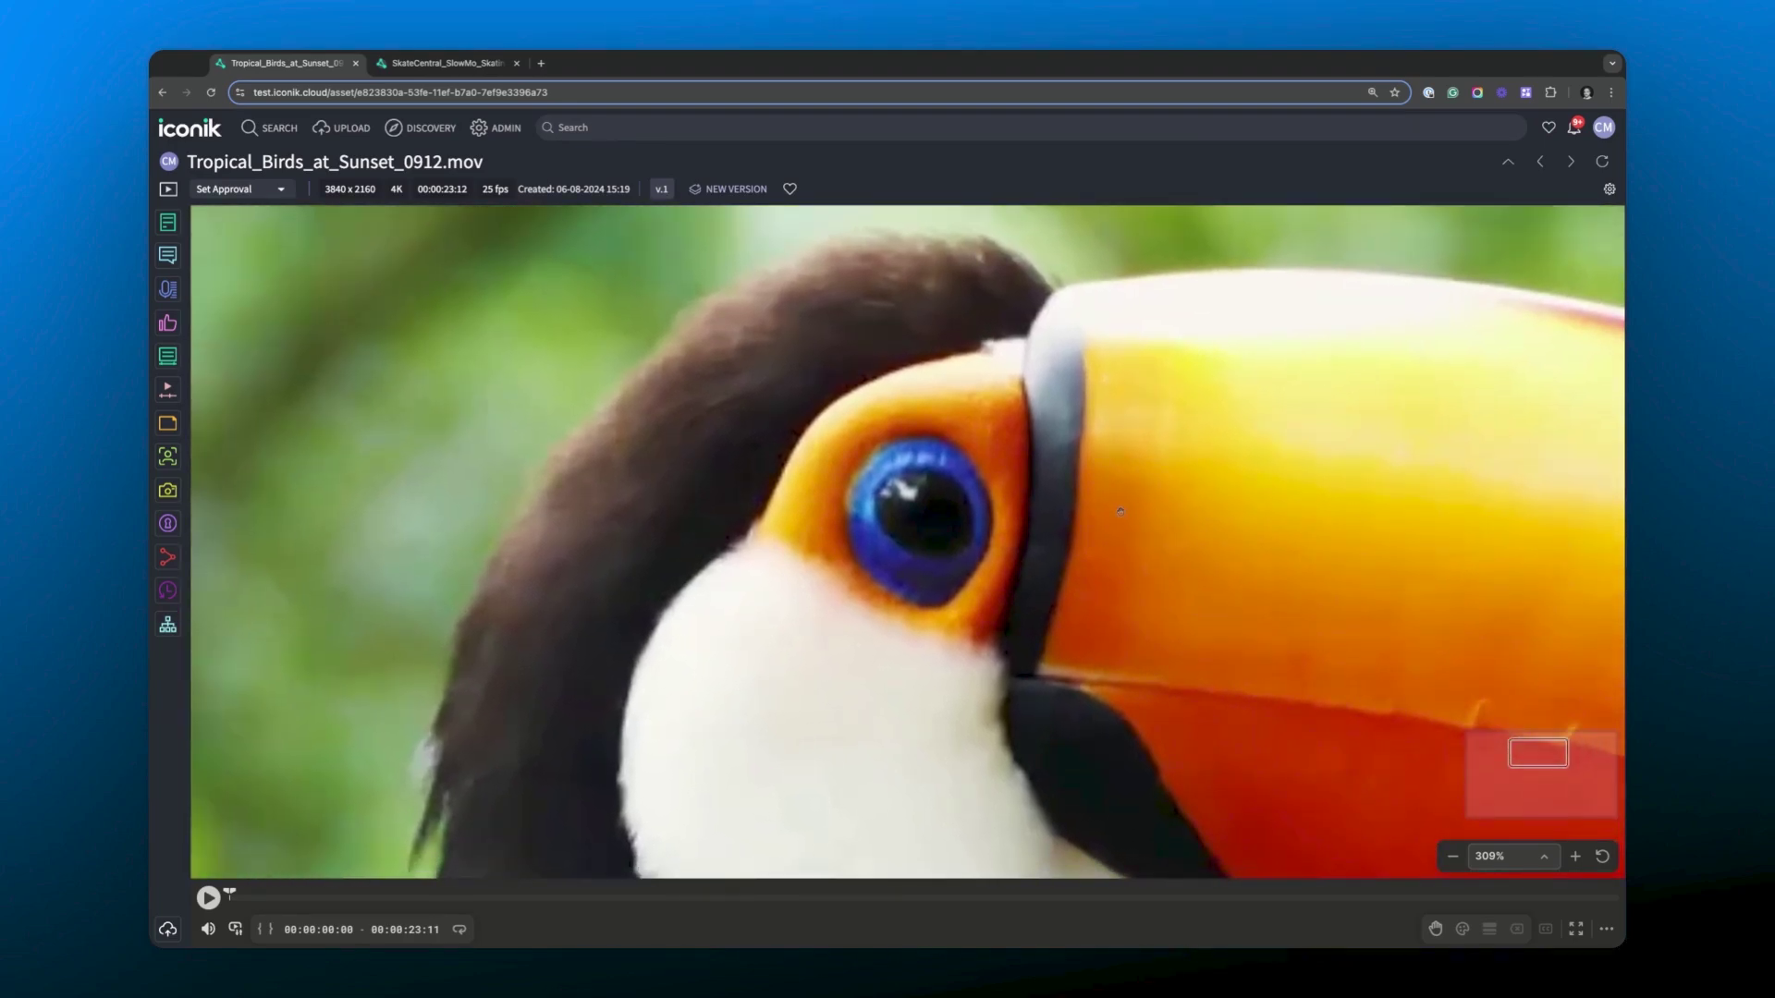
scroll(1159, 581, down, 4)
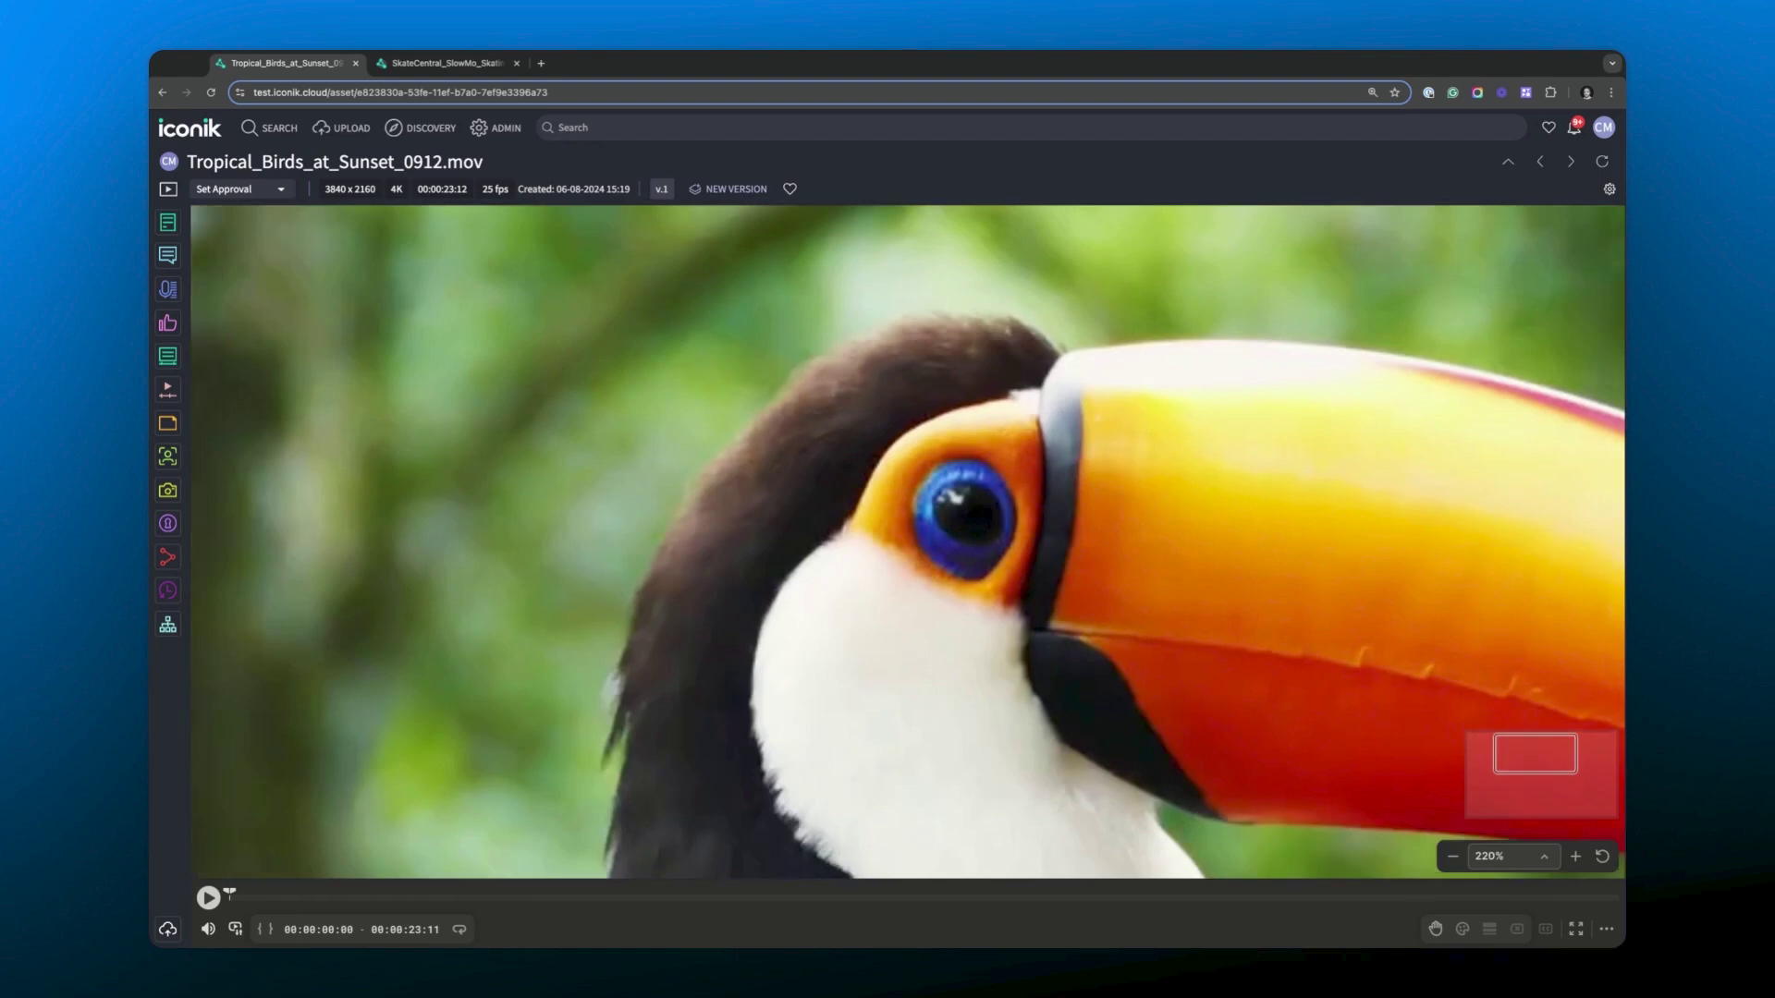
scroll(1160, 581, right, 4)
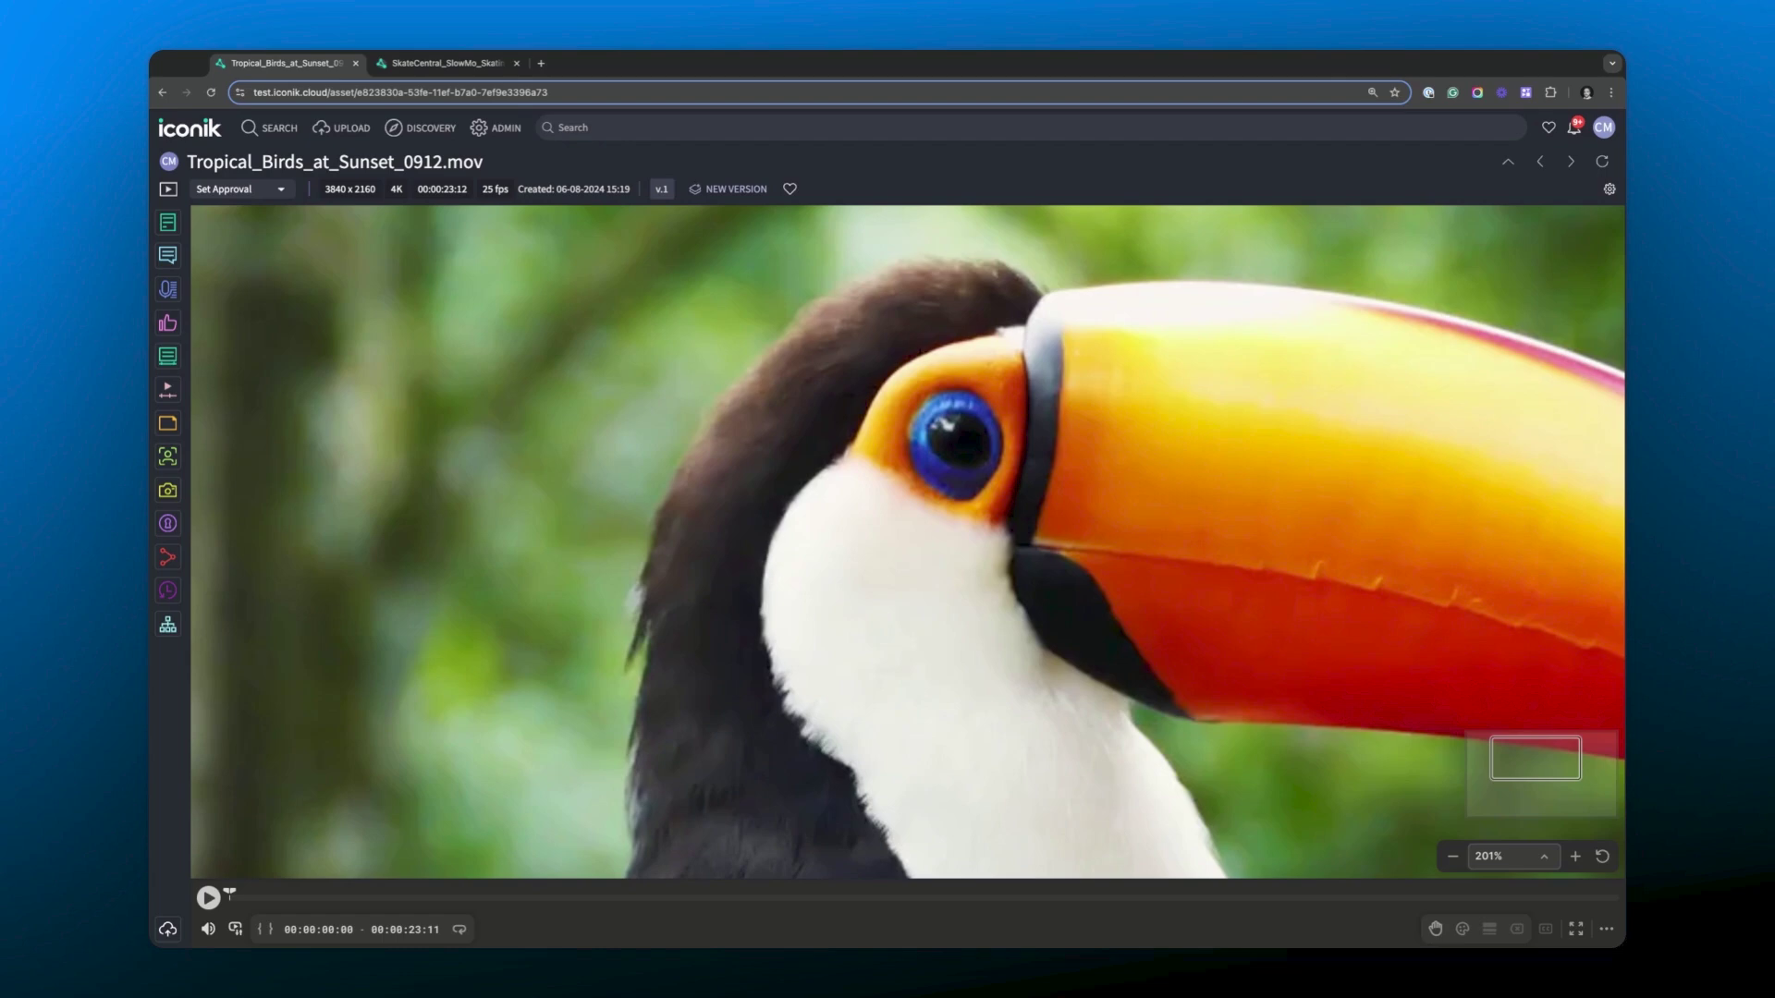
Step: Draw a purple circle annotation around the toucan's eye
click(1609, 932)
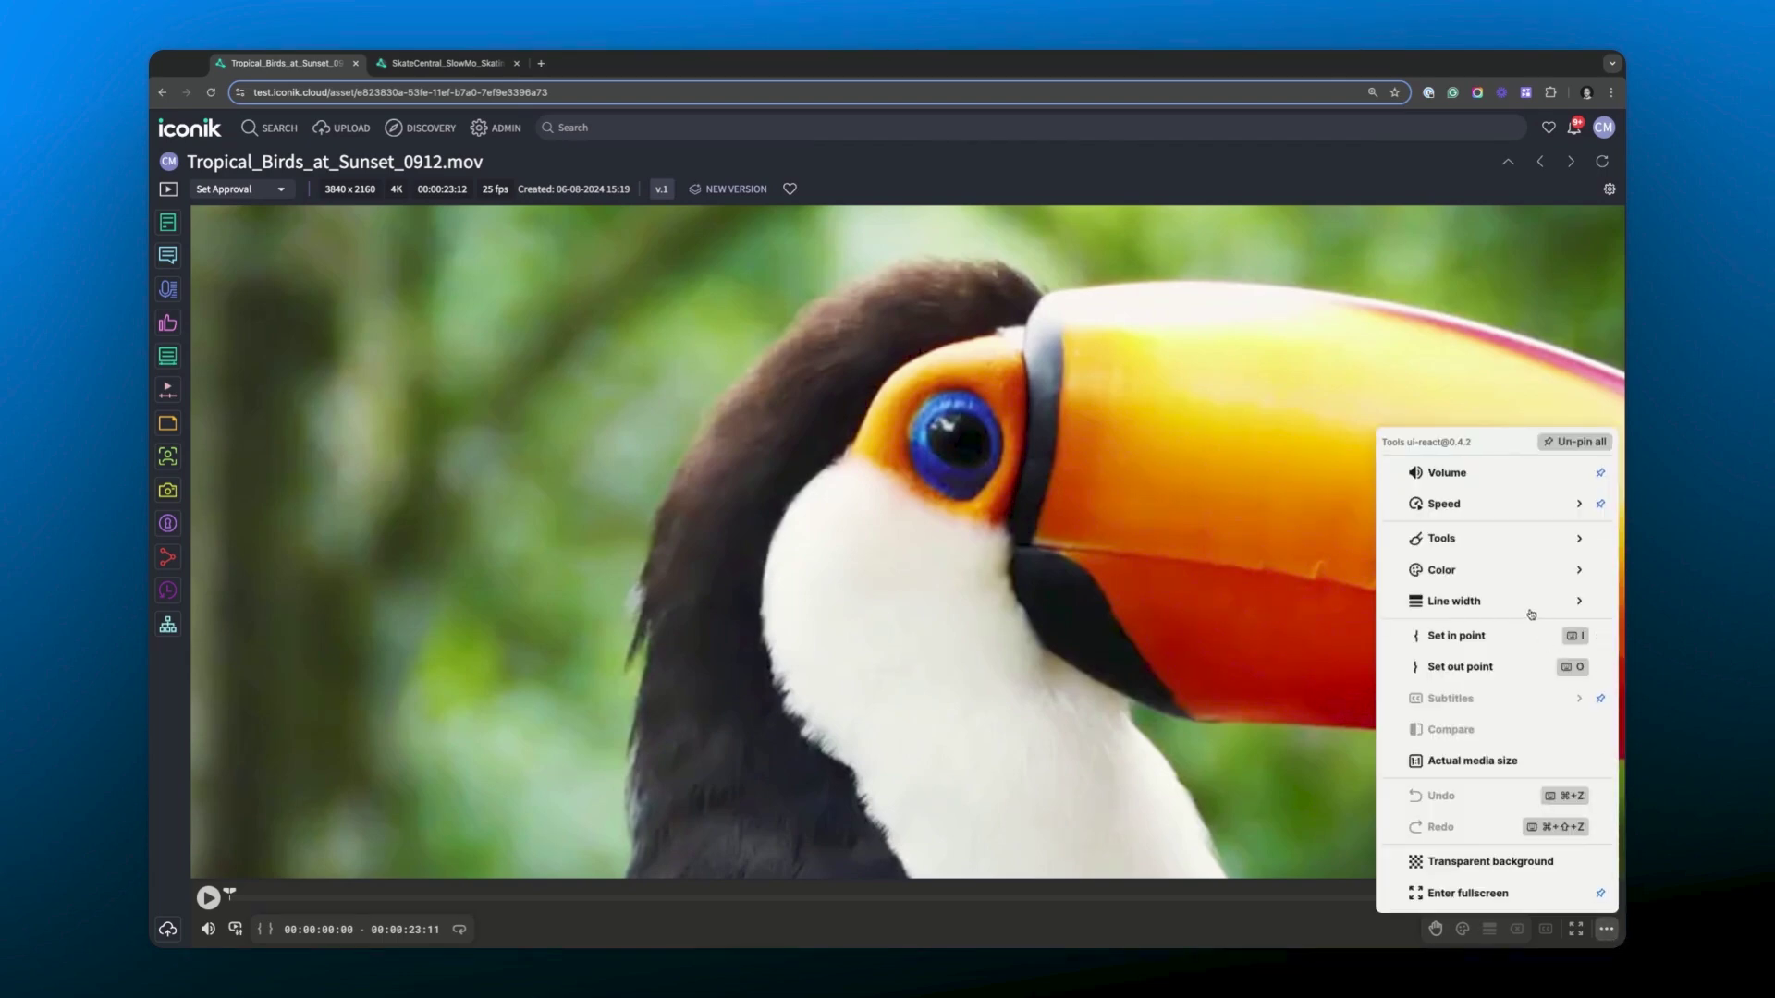
mouse_move(1530, 608)
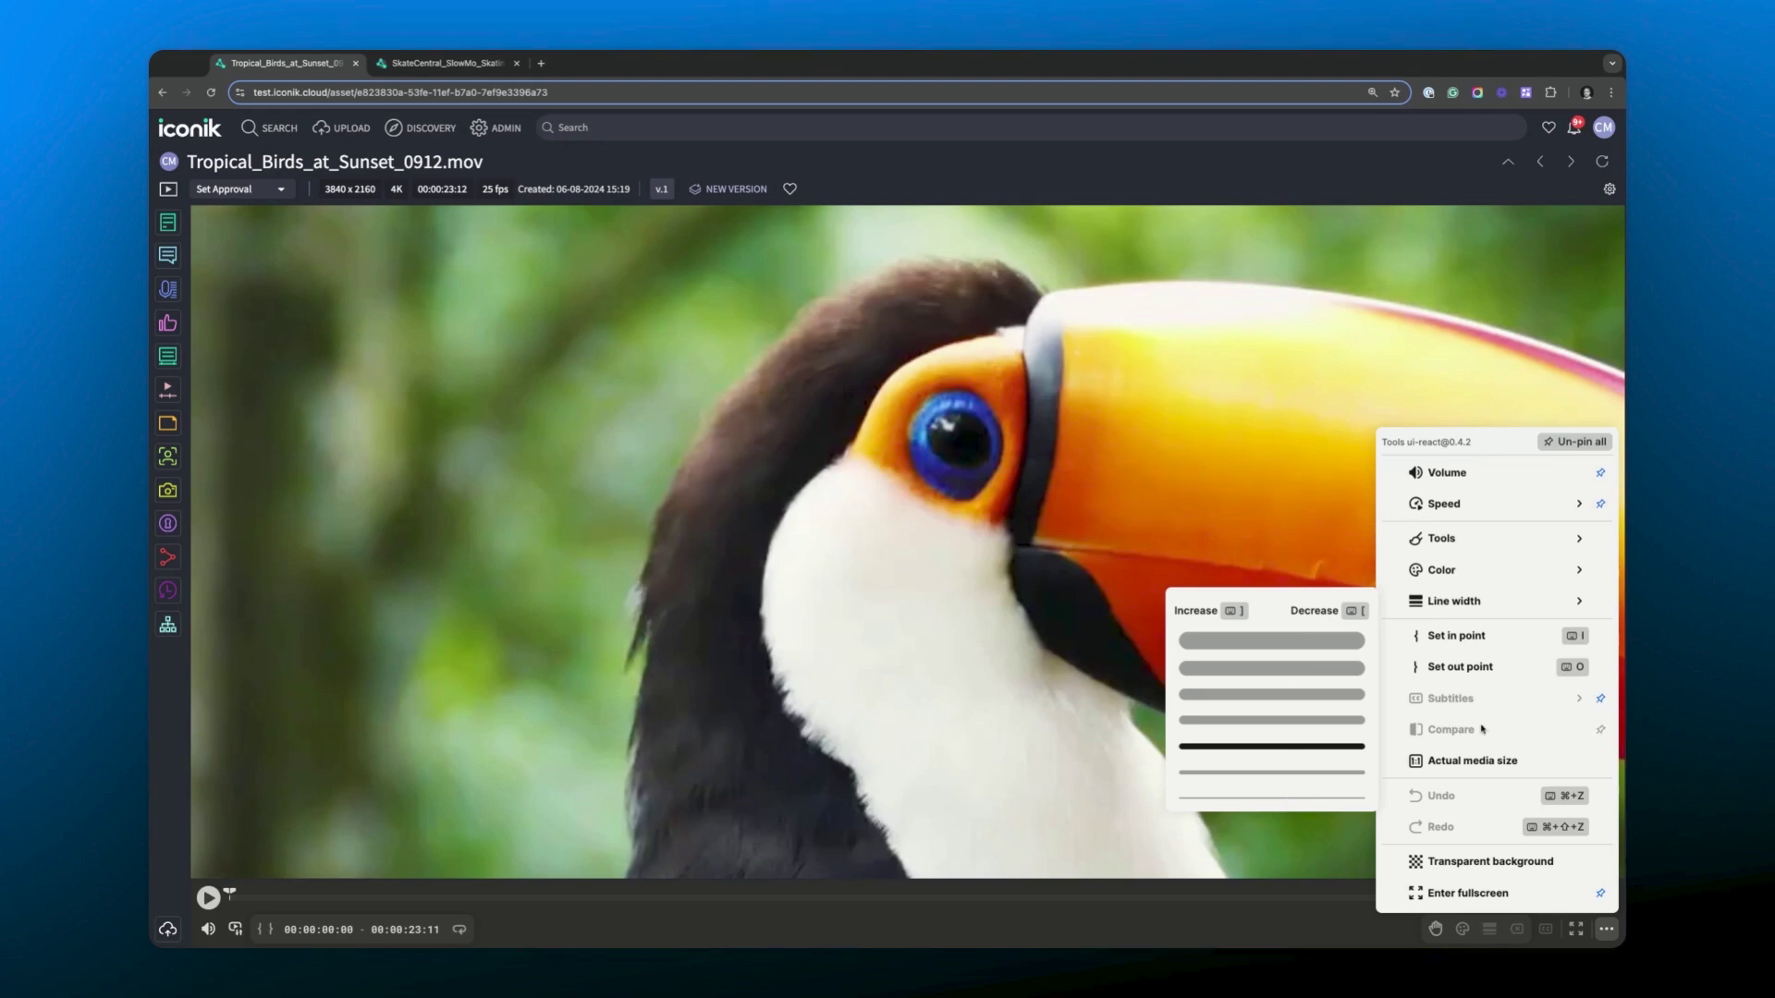
mouse_move(1485, 549)
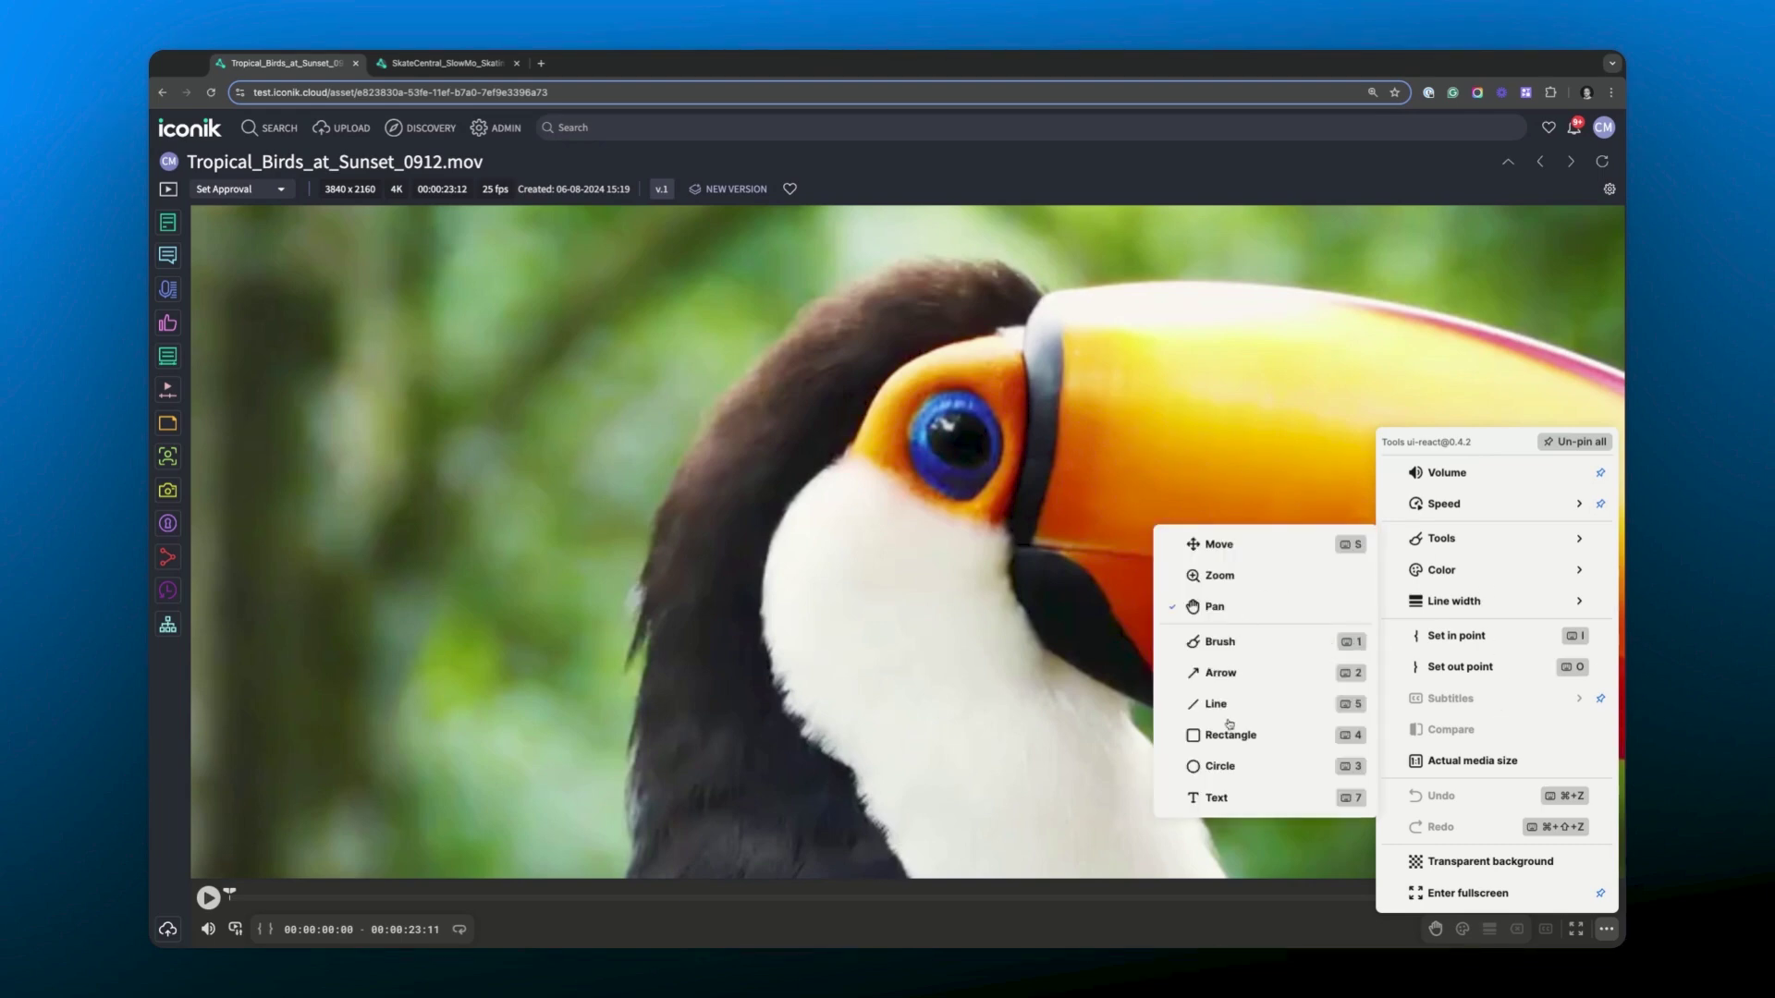
click(1222, 767)
click(1469, 930)
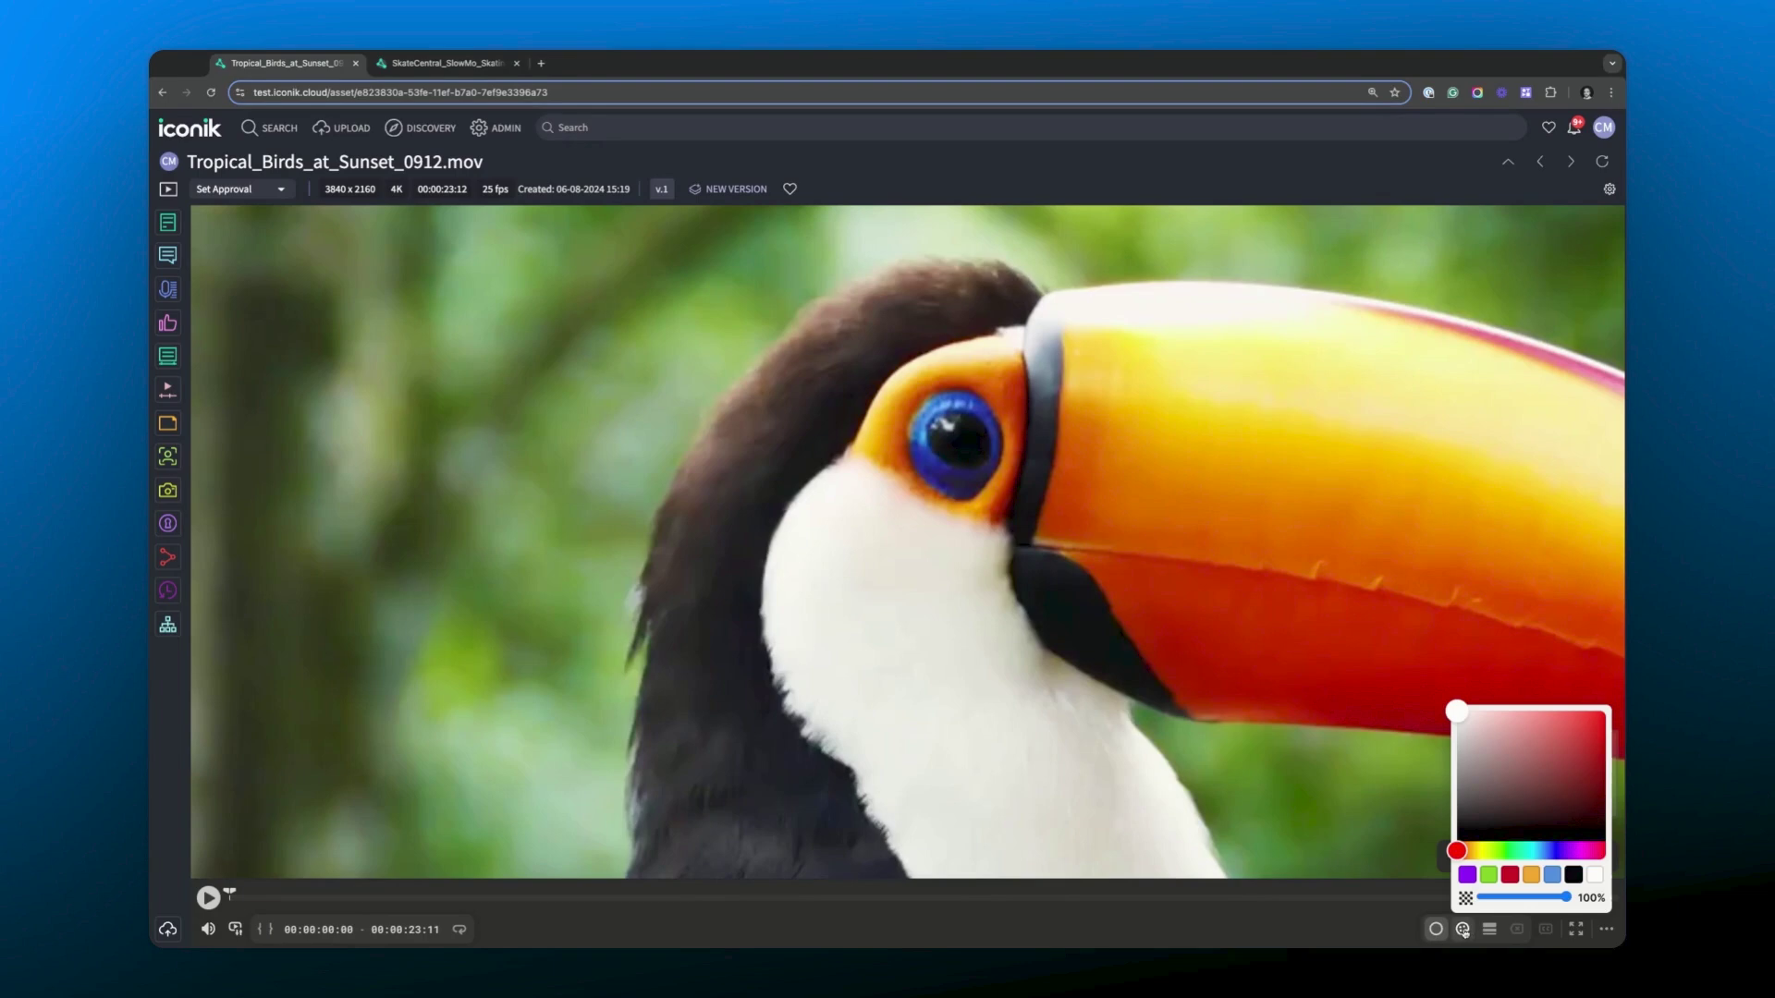
click(1469, 874)
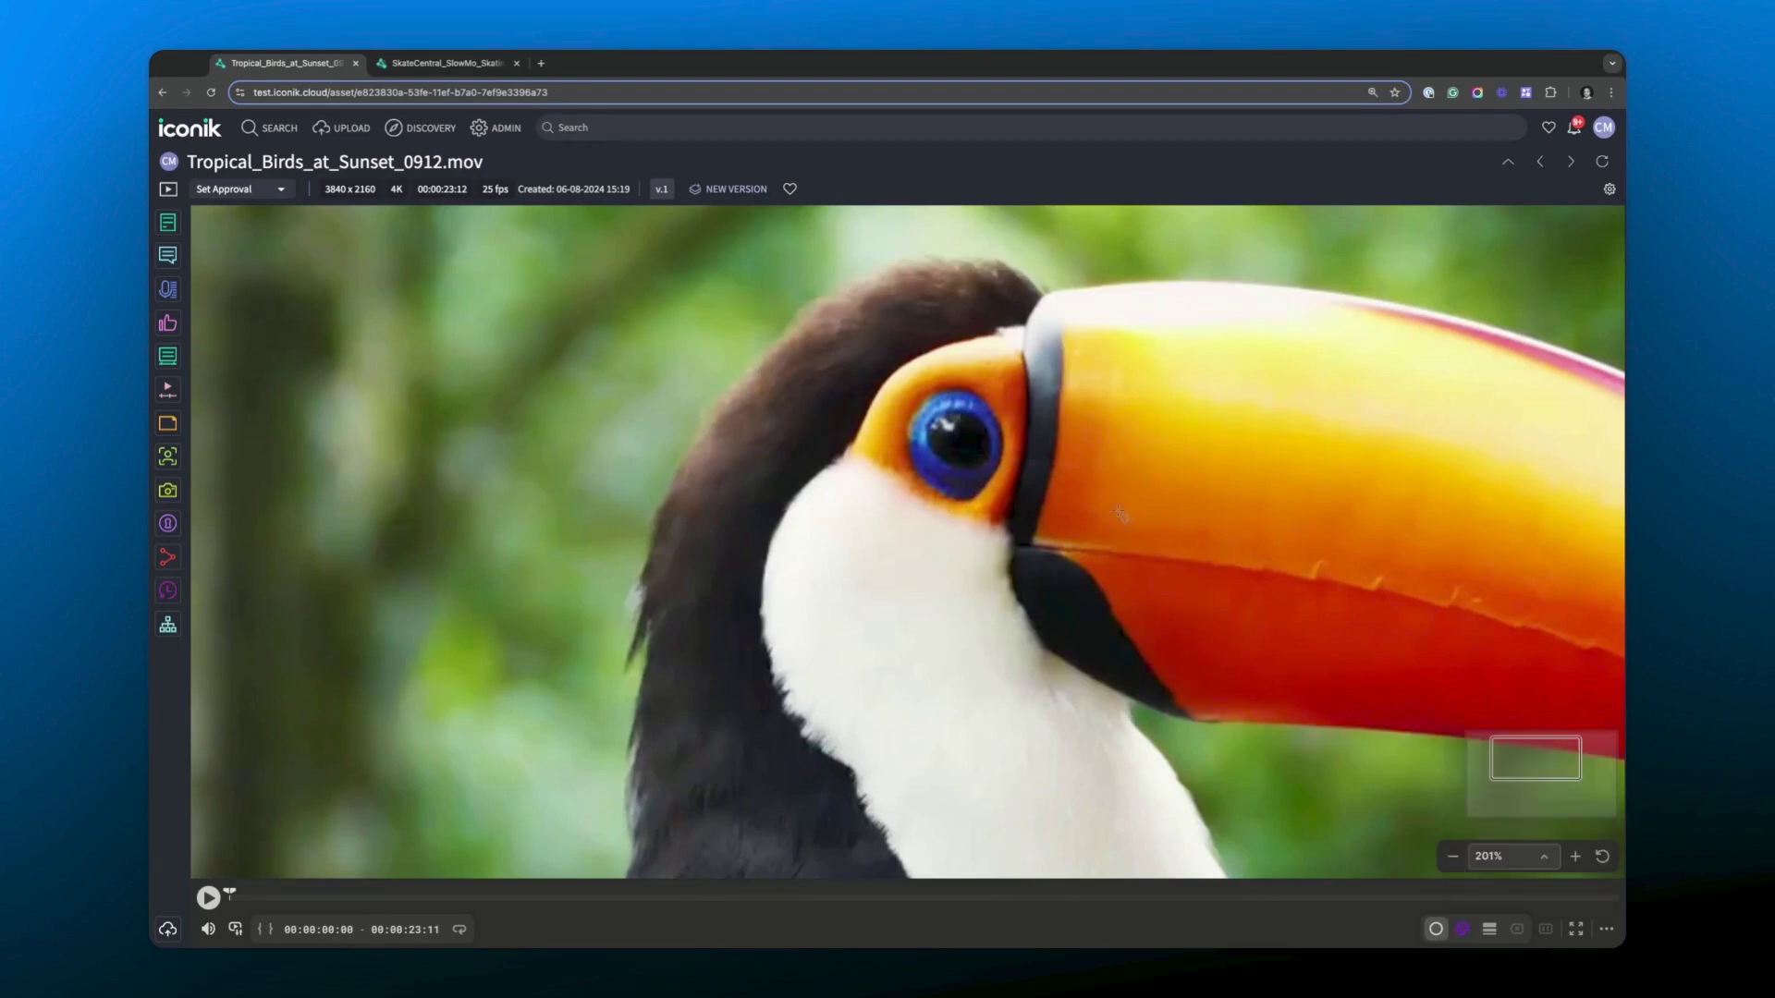
drag(859, 358, 1043, 542)
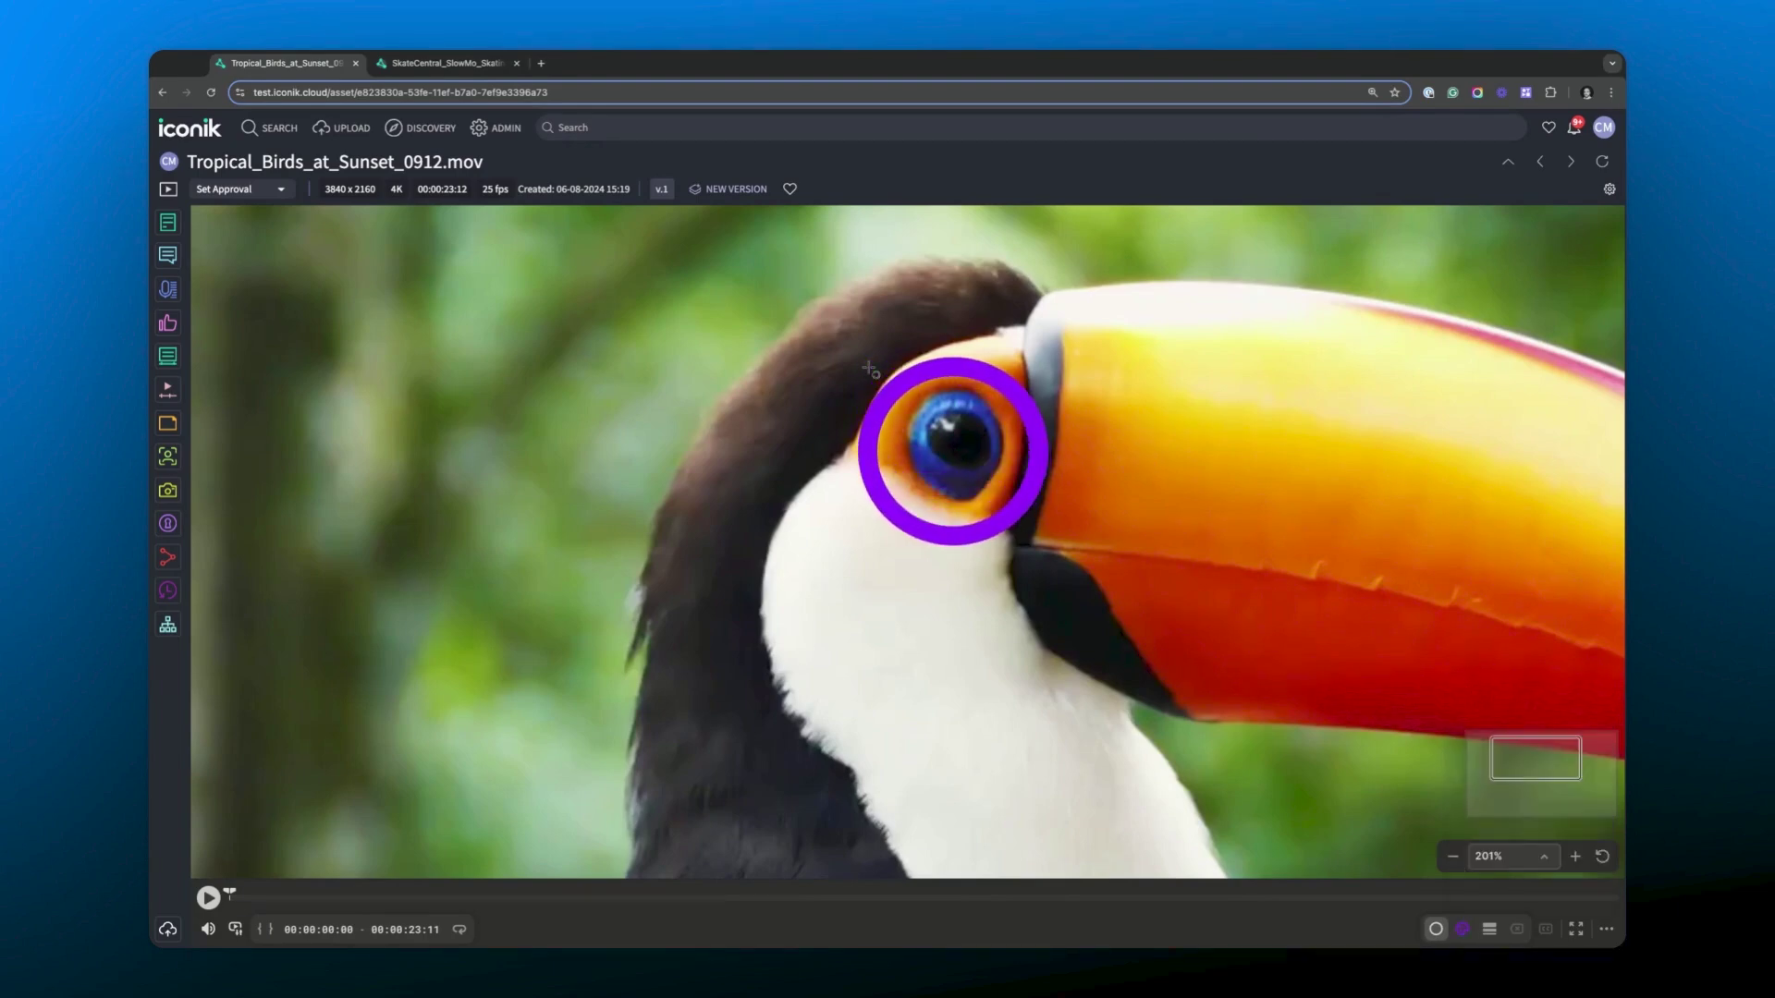
Step: With the Brush tool, draw a wavy freehand line running down from the eye
click(1437, 929)
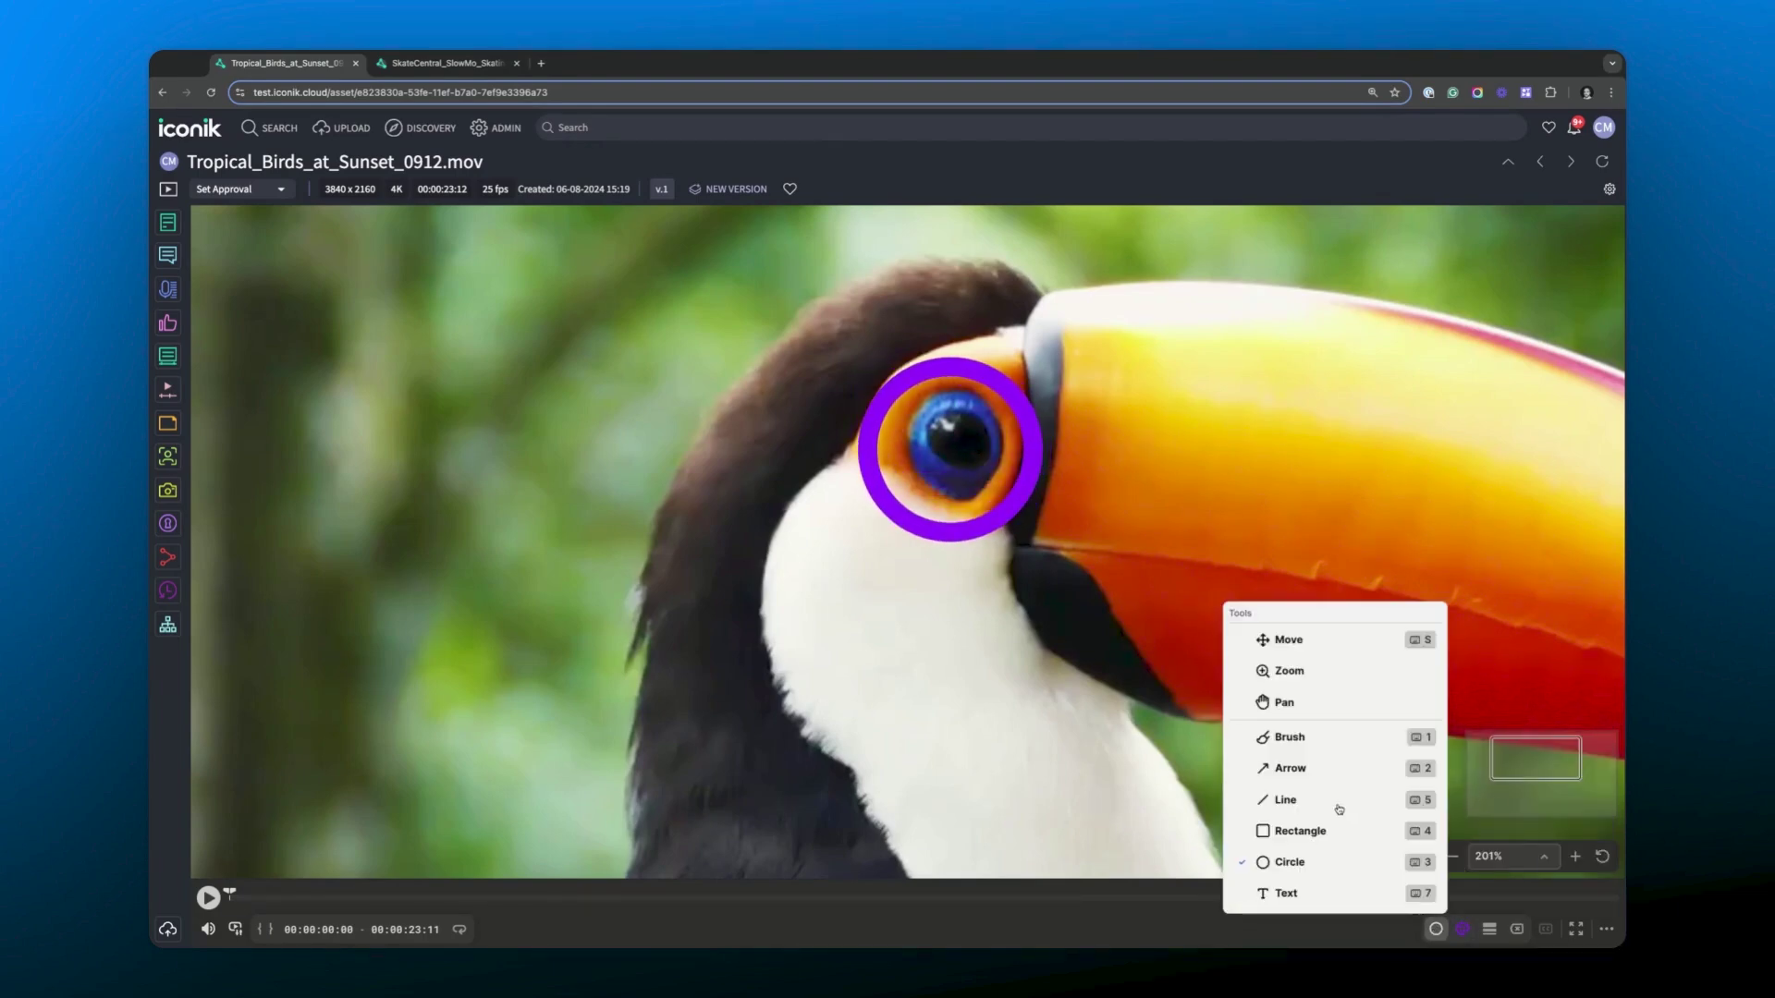
click(1311, 739)
mouse_move(892, 509)
mouse_down()
mouse_move(874, 536)
mouse_move(925, 665)
mouse_move(869, 754)
mouse_up()
Step: Zoom out to about 128%, then set the zoom preset to Actual Size
scroll(819, 440, down, 5)
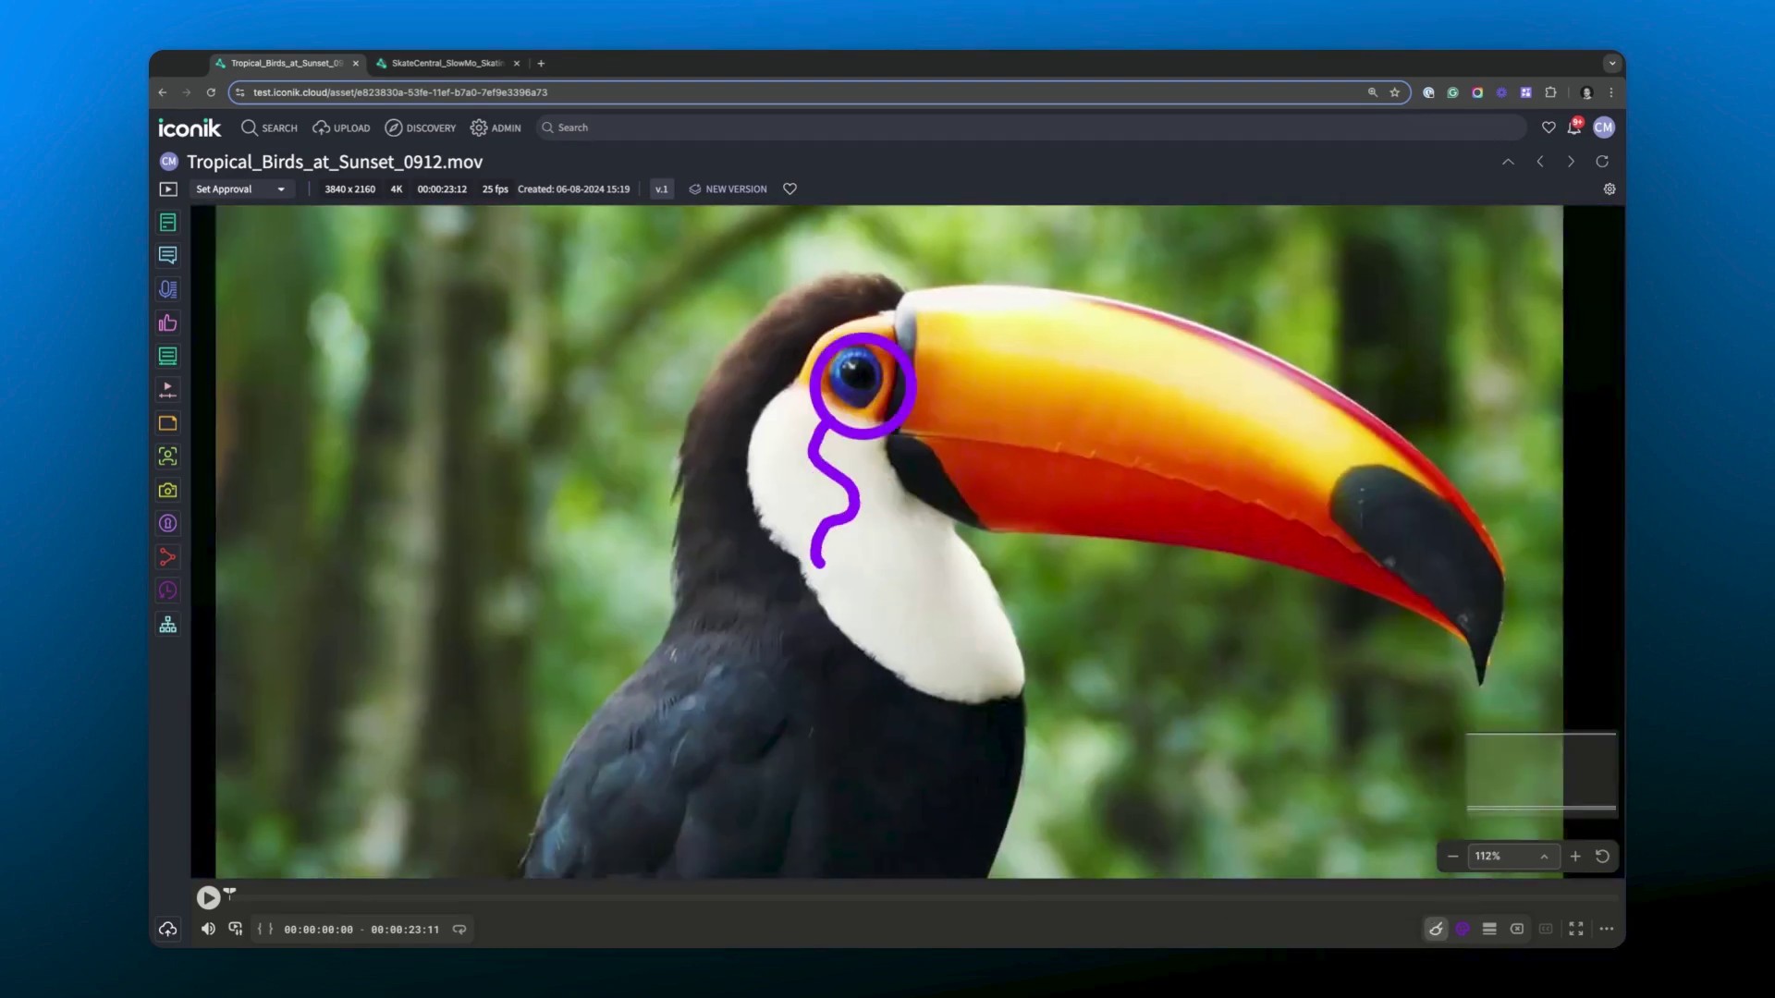
scroll(819, 440, up, 3)
scroll(878, 499, down, 3)
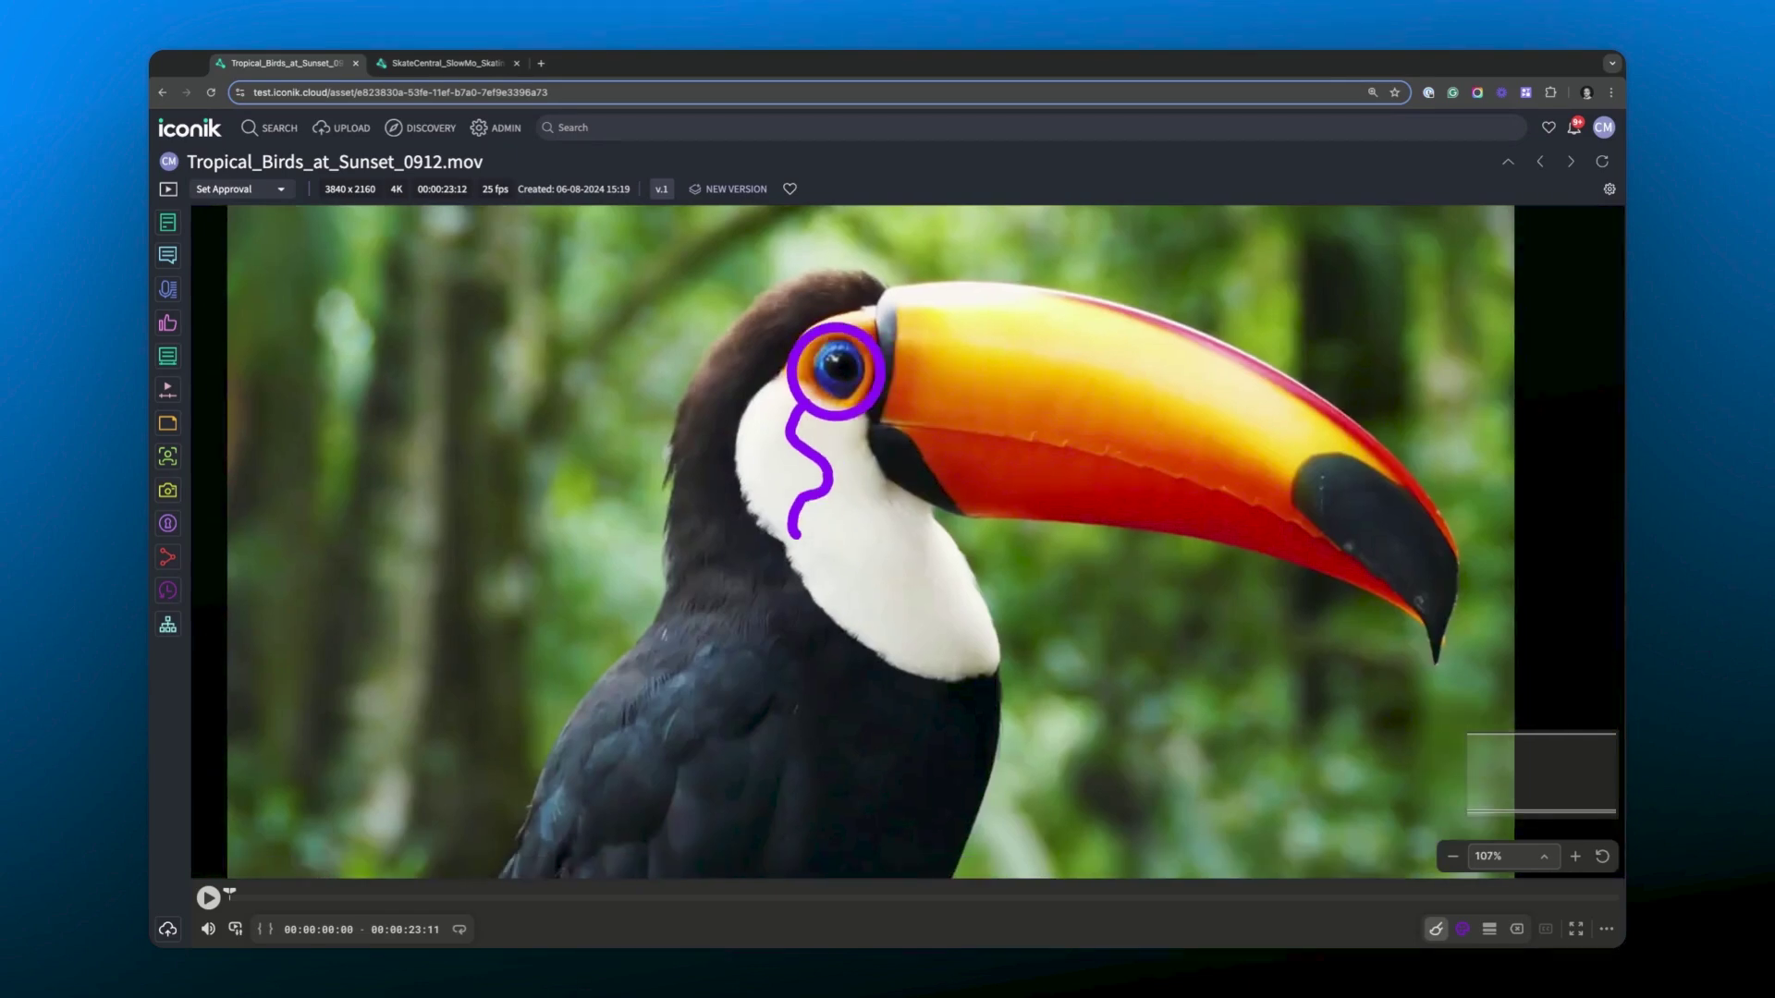
scroll(836, 372, up, 3)
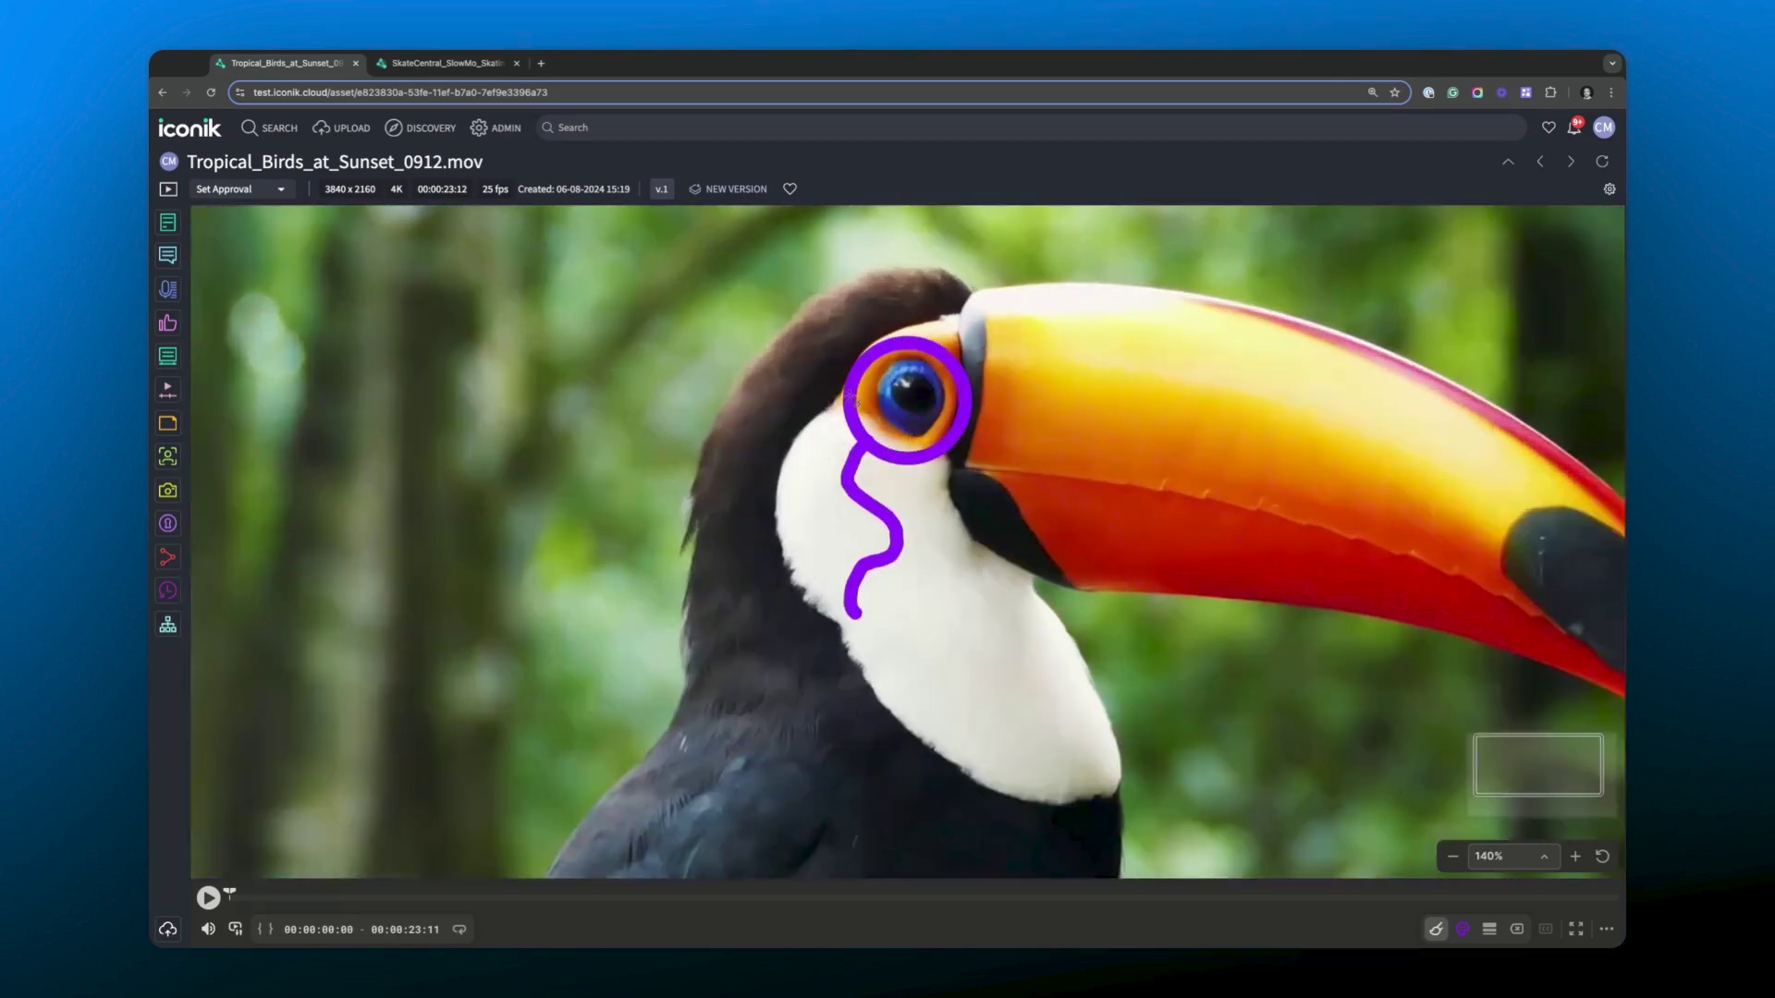
scroll(878, 441, down, 5)
scroll(878, 441, up, 3)
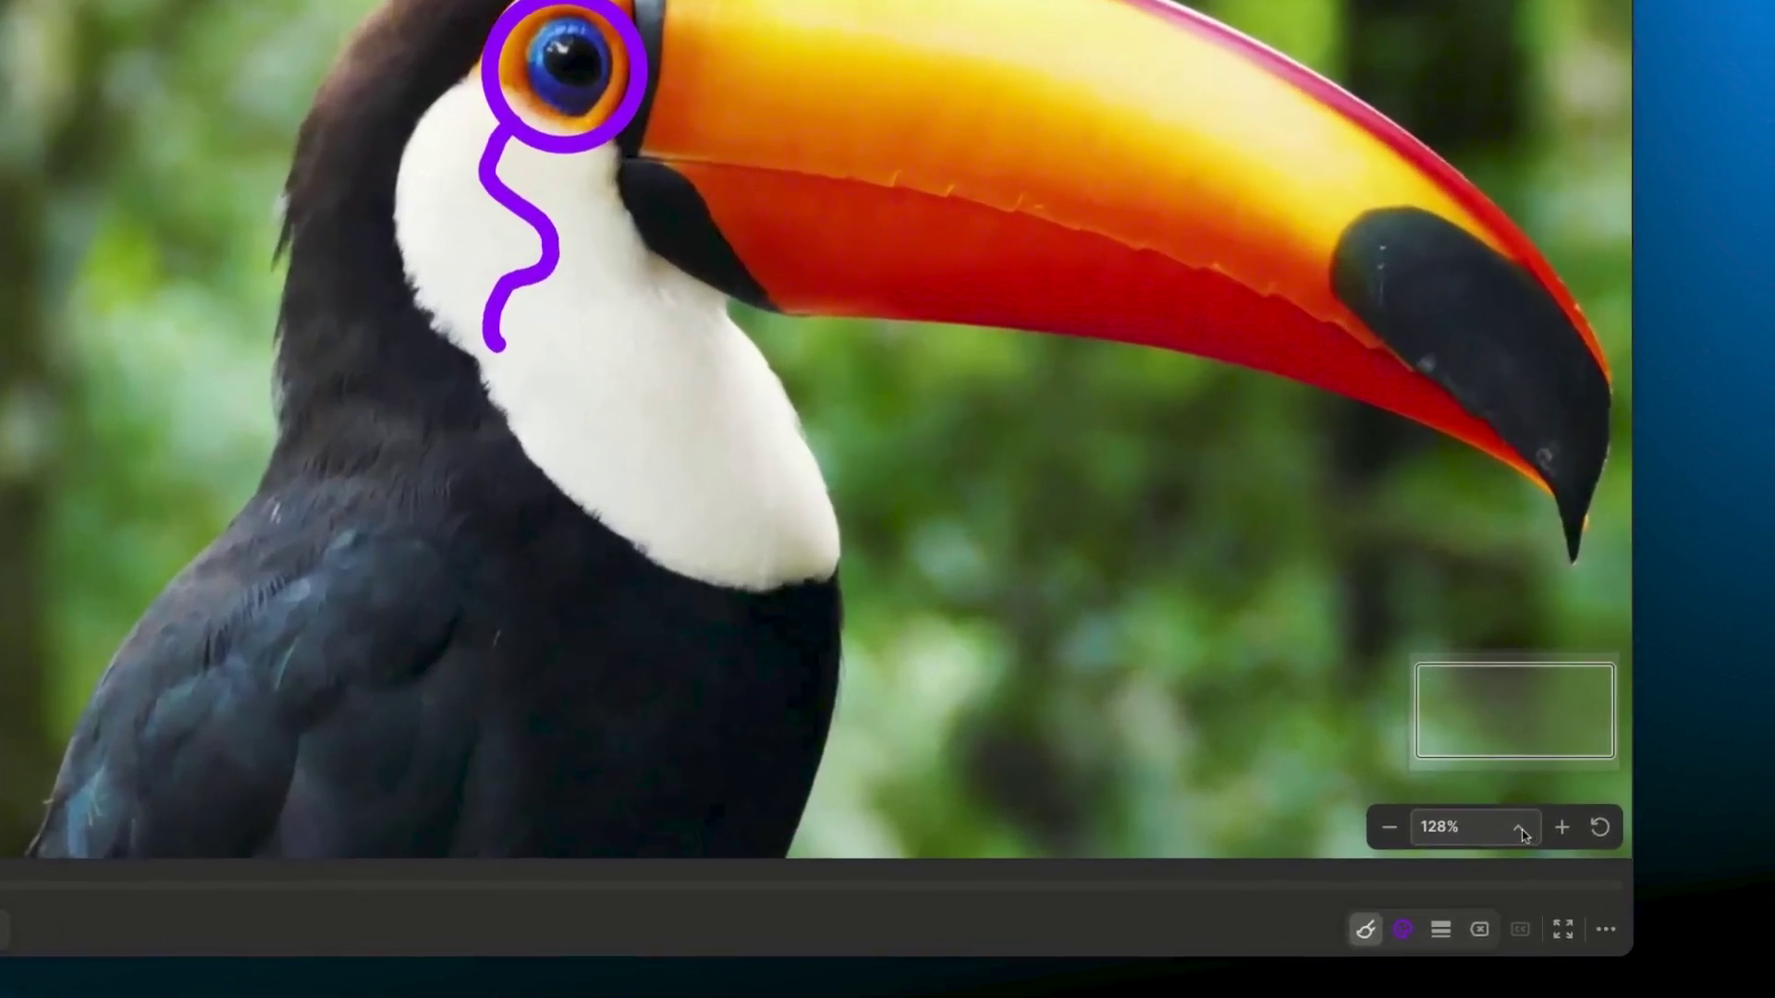
click(1519, 830)
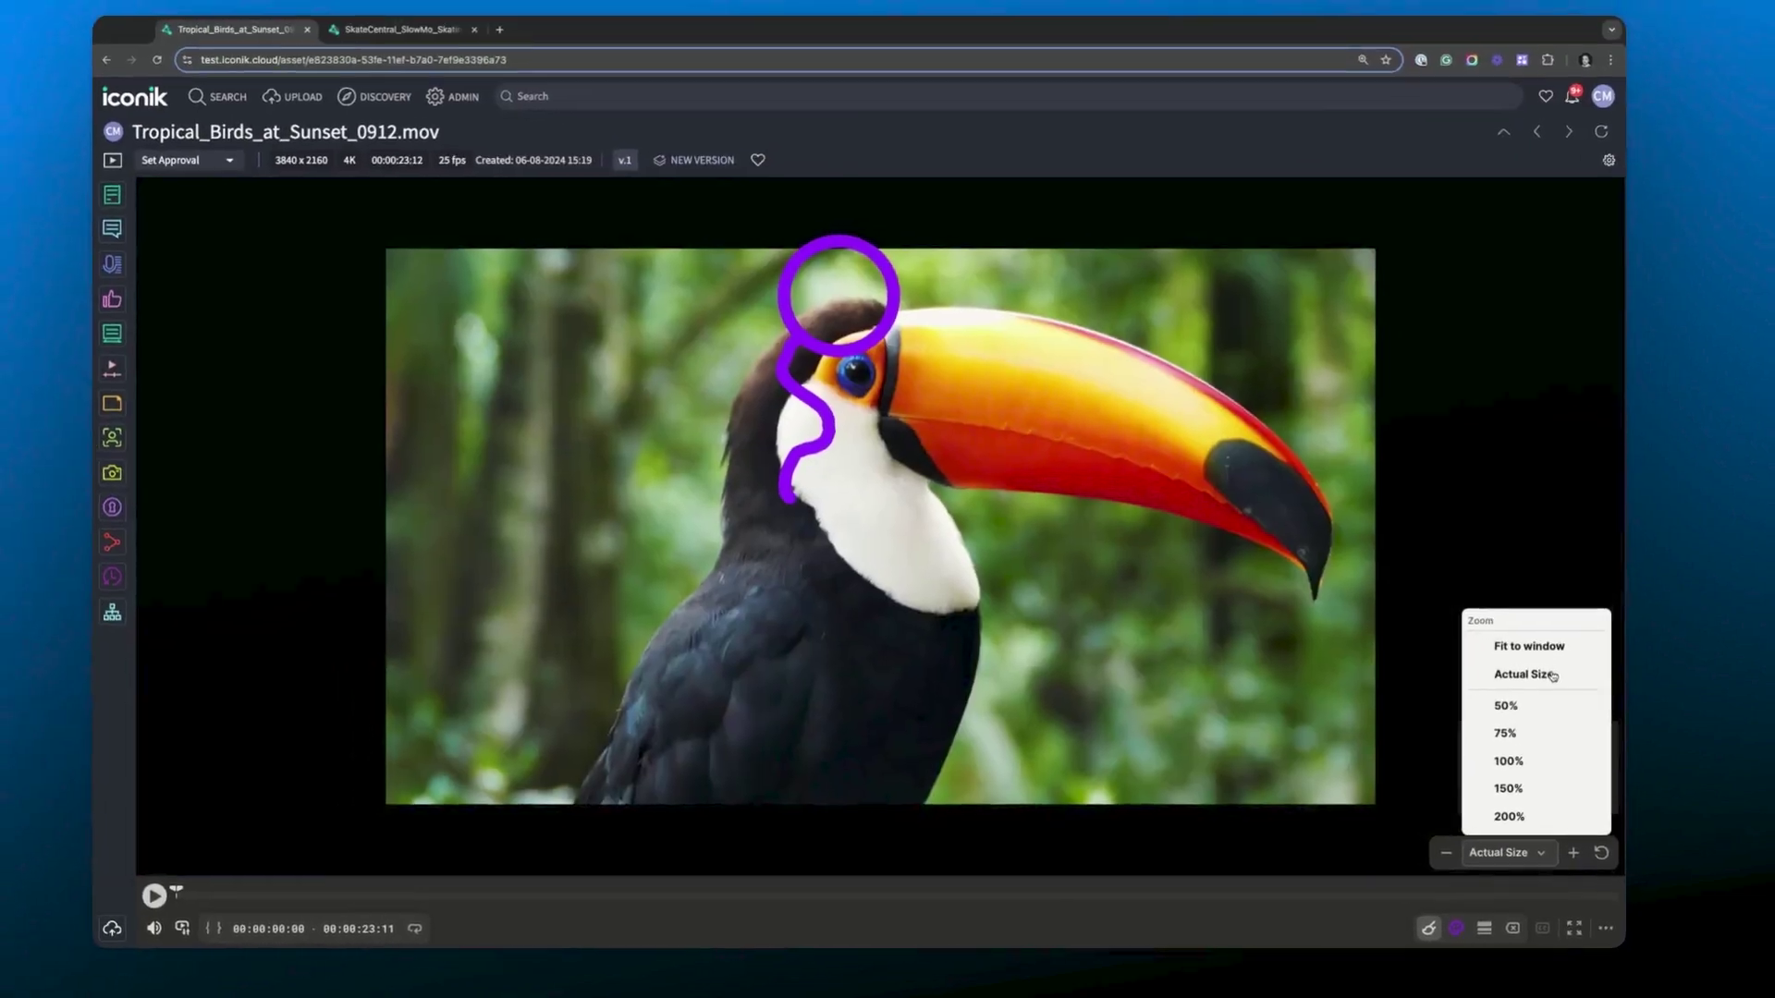
click(1543, 597)
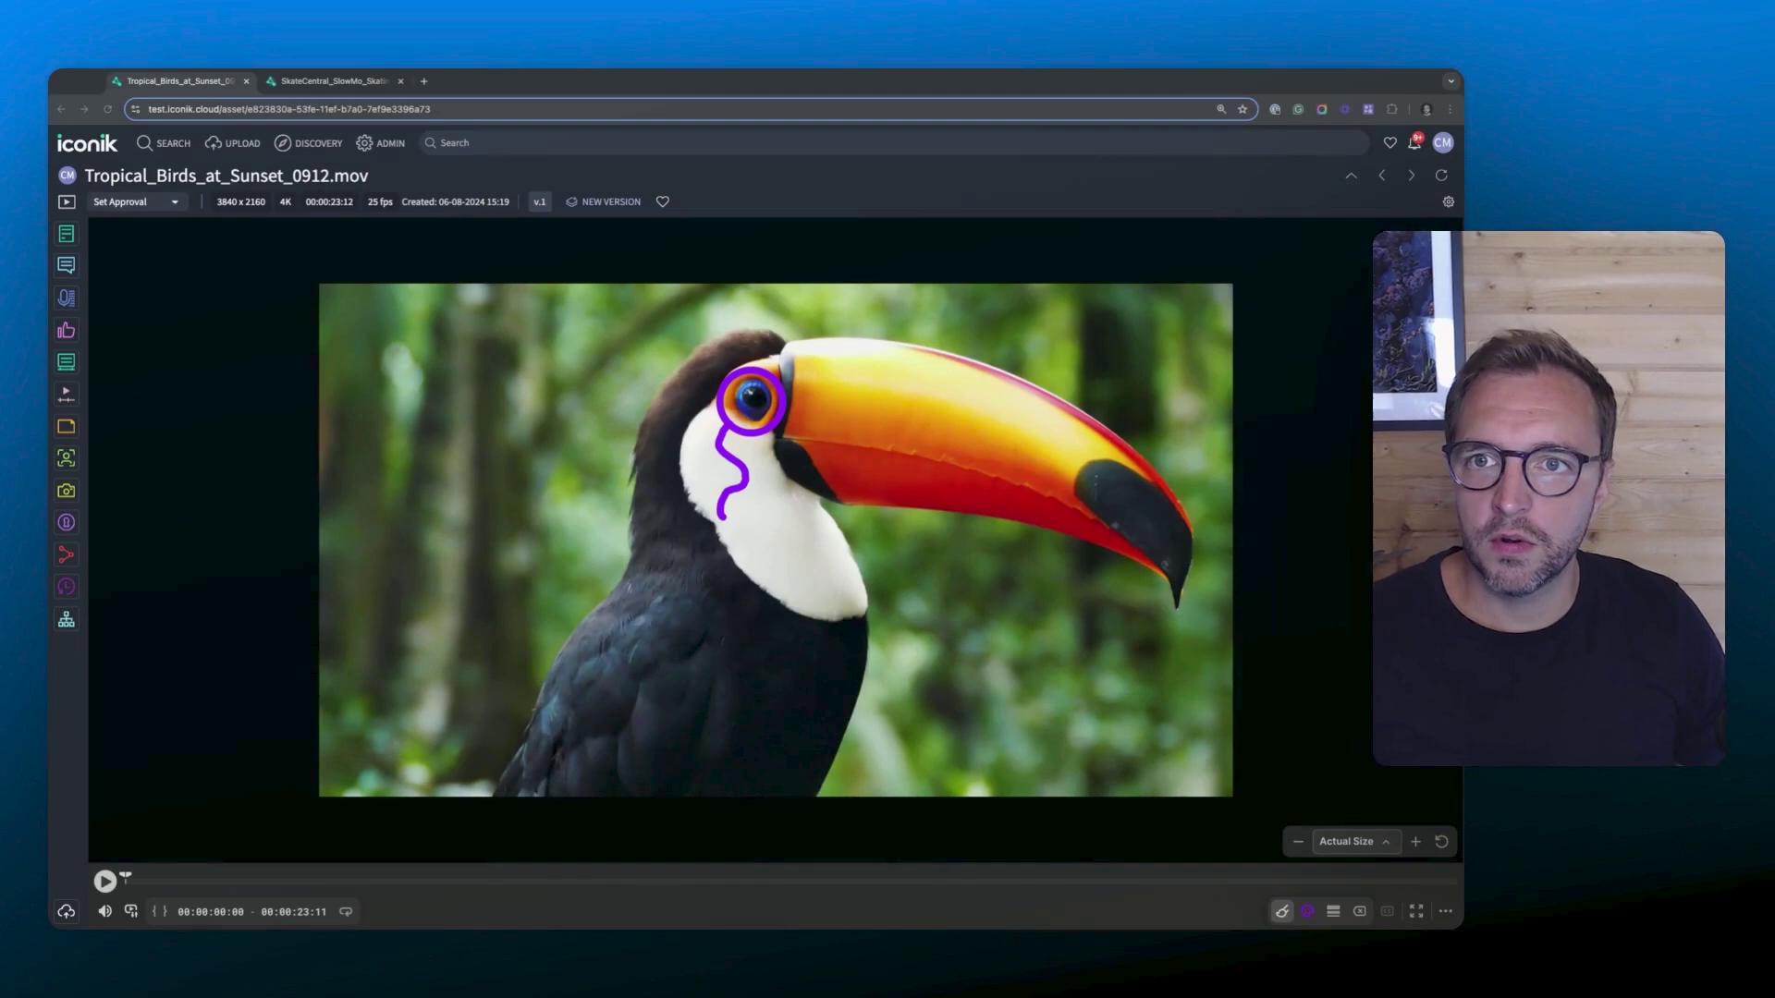
Step: On the SkateCentral tab, show Time-Based Metadata and Subclips panels beside the comments
click(337, 84)
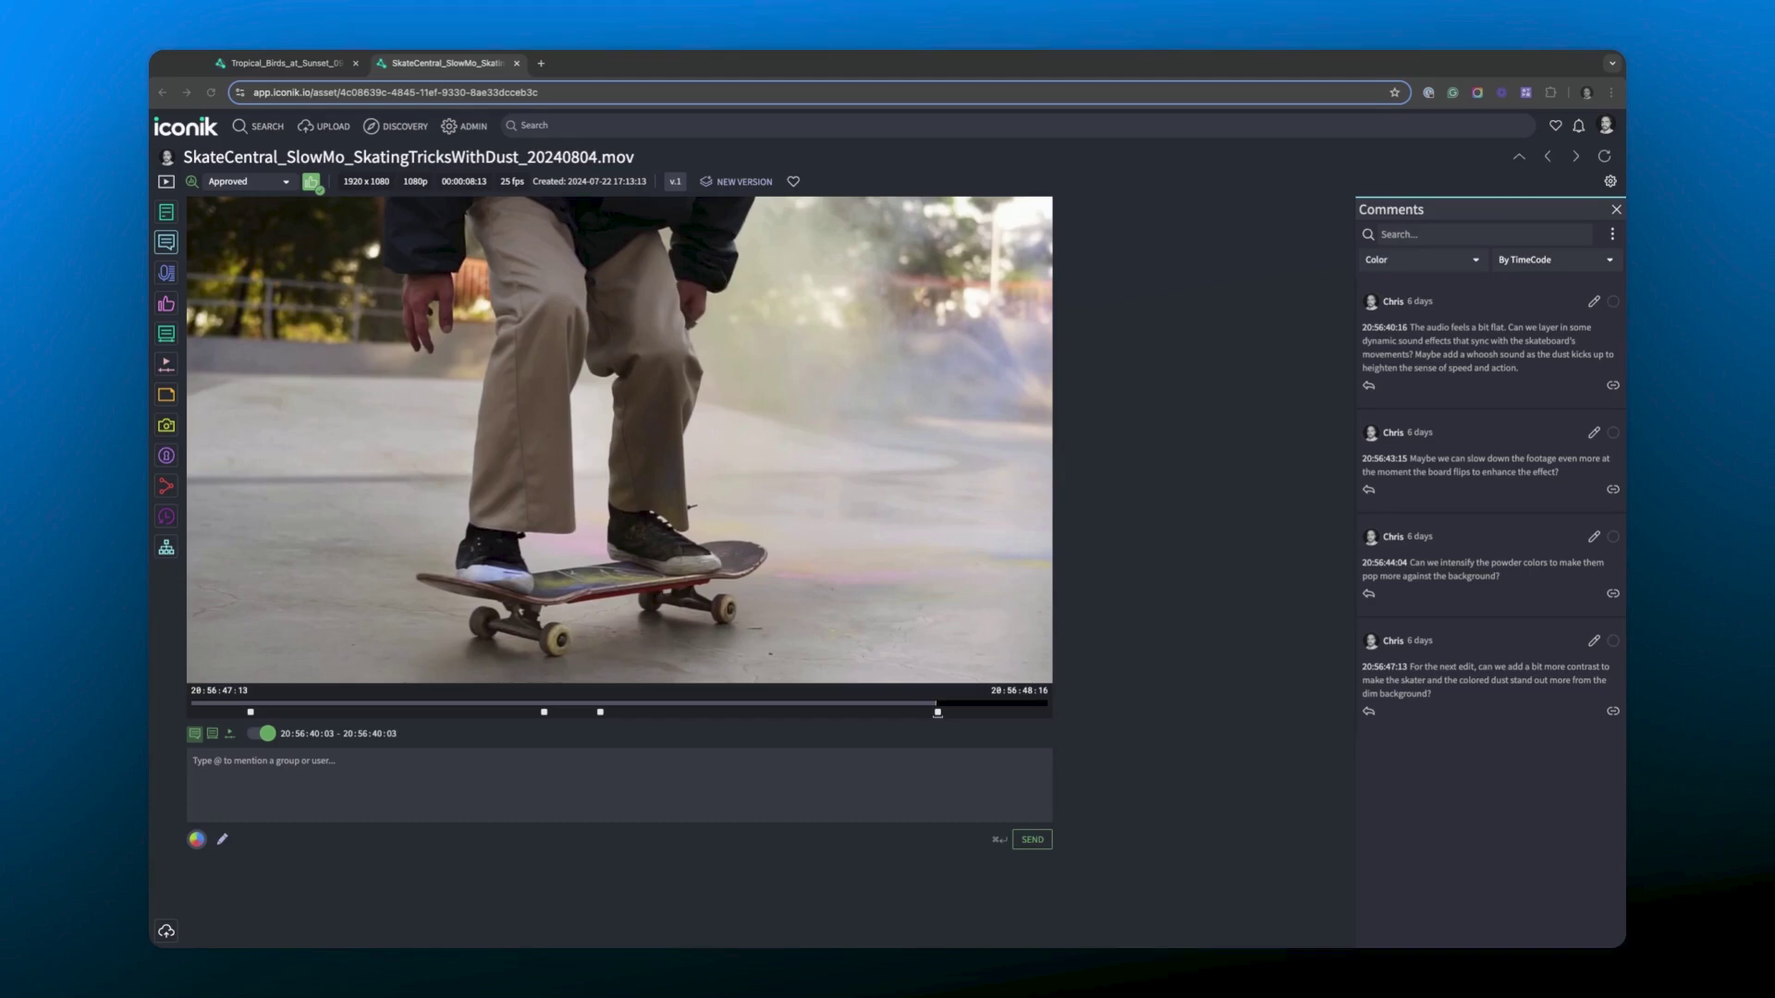
click(171, 336)
click(171, 364)
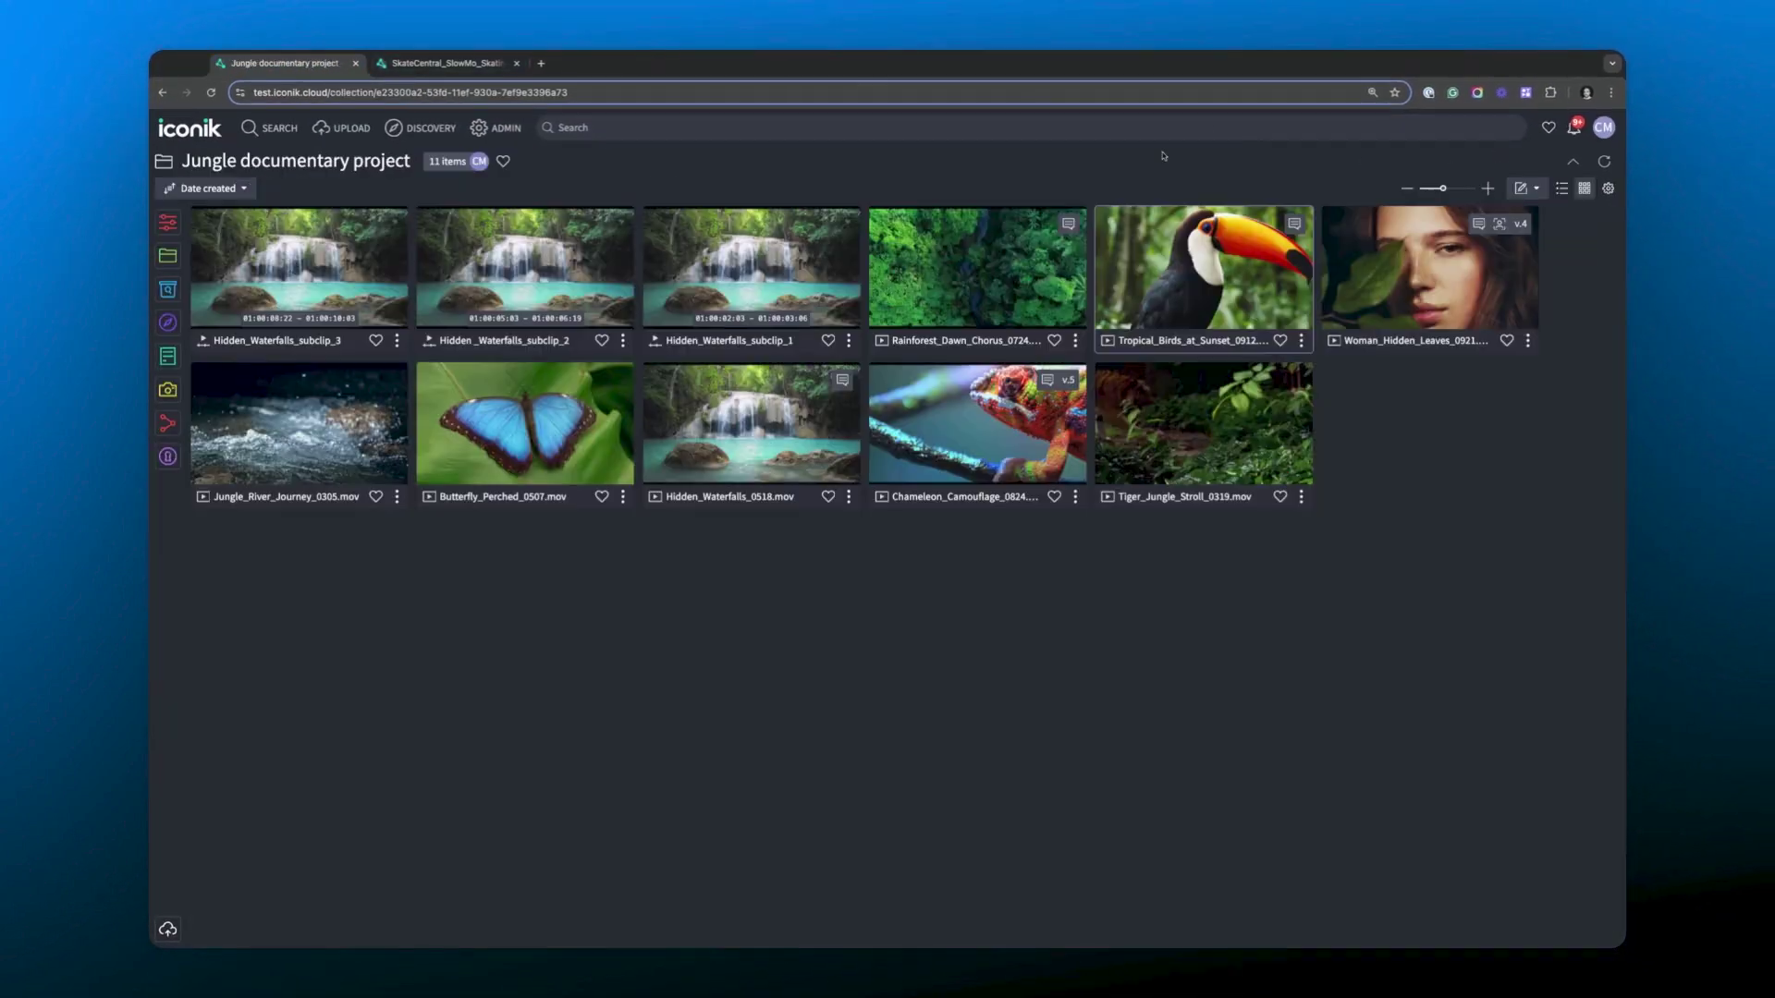
Step: Open Hidden_Waterfalls_0518.mov with its Comments, Time-Based Metadata and Subclips panels
click(774, 424)
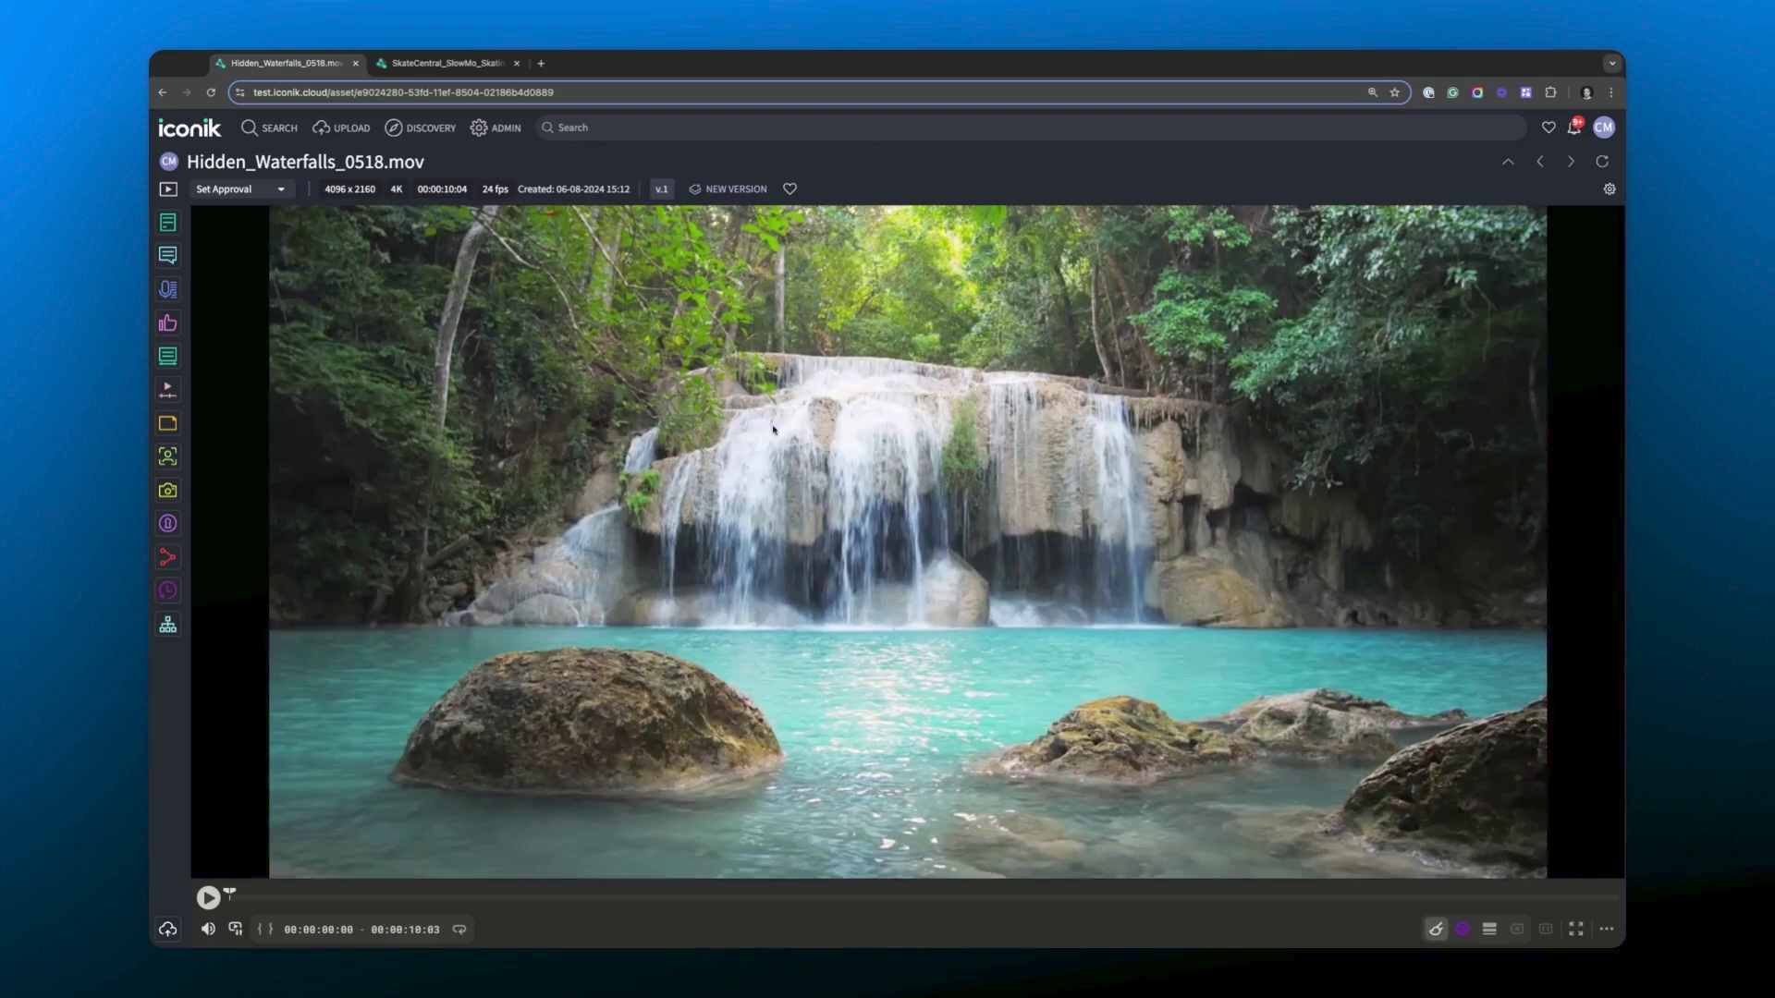
click(169, 255)
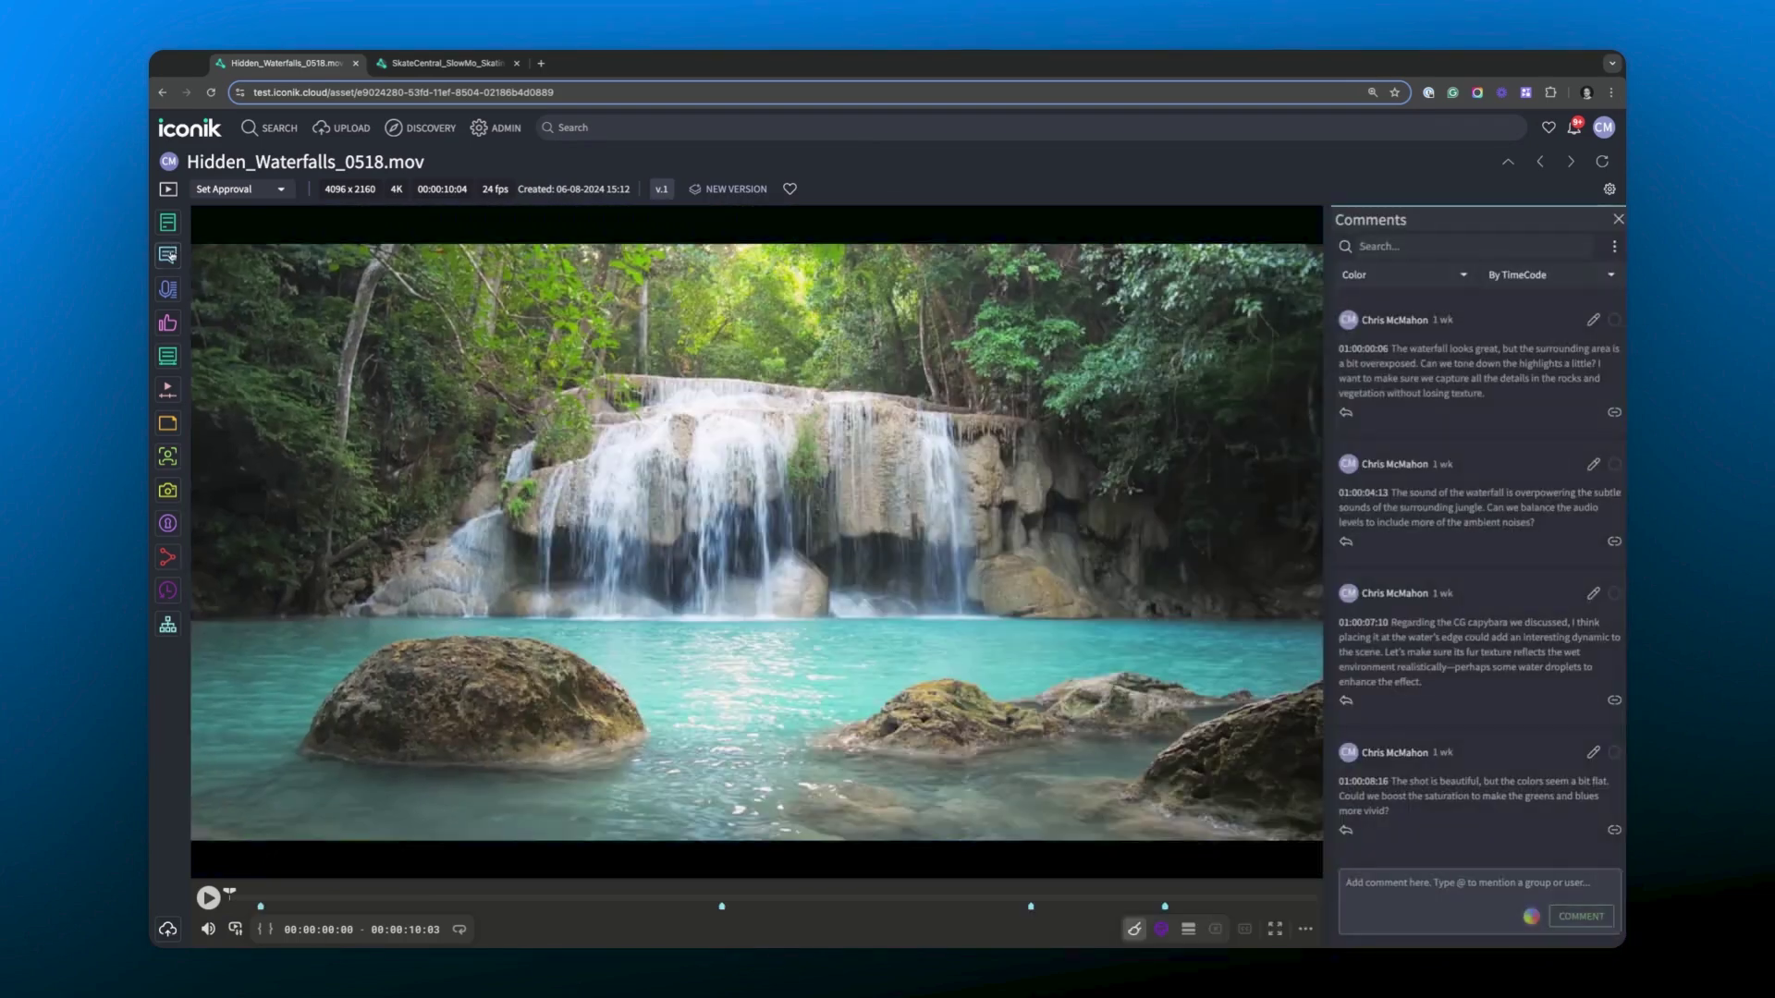
click(169, 356)
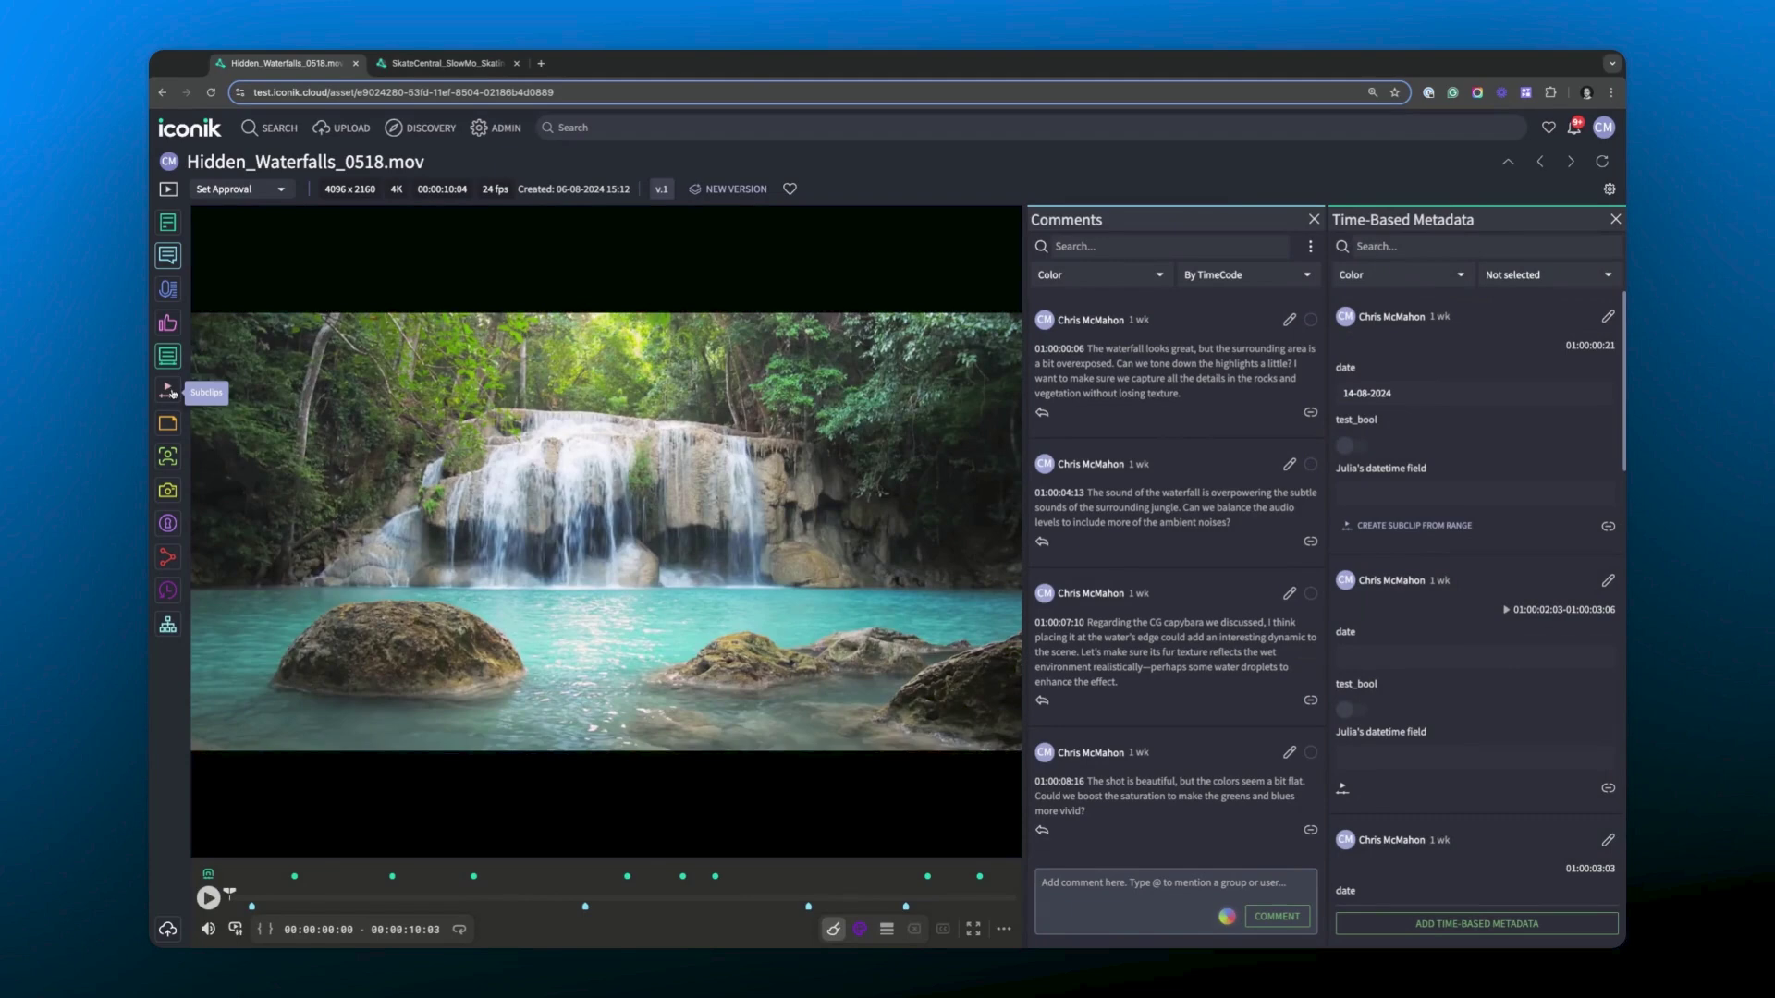
click(170, 391)
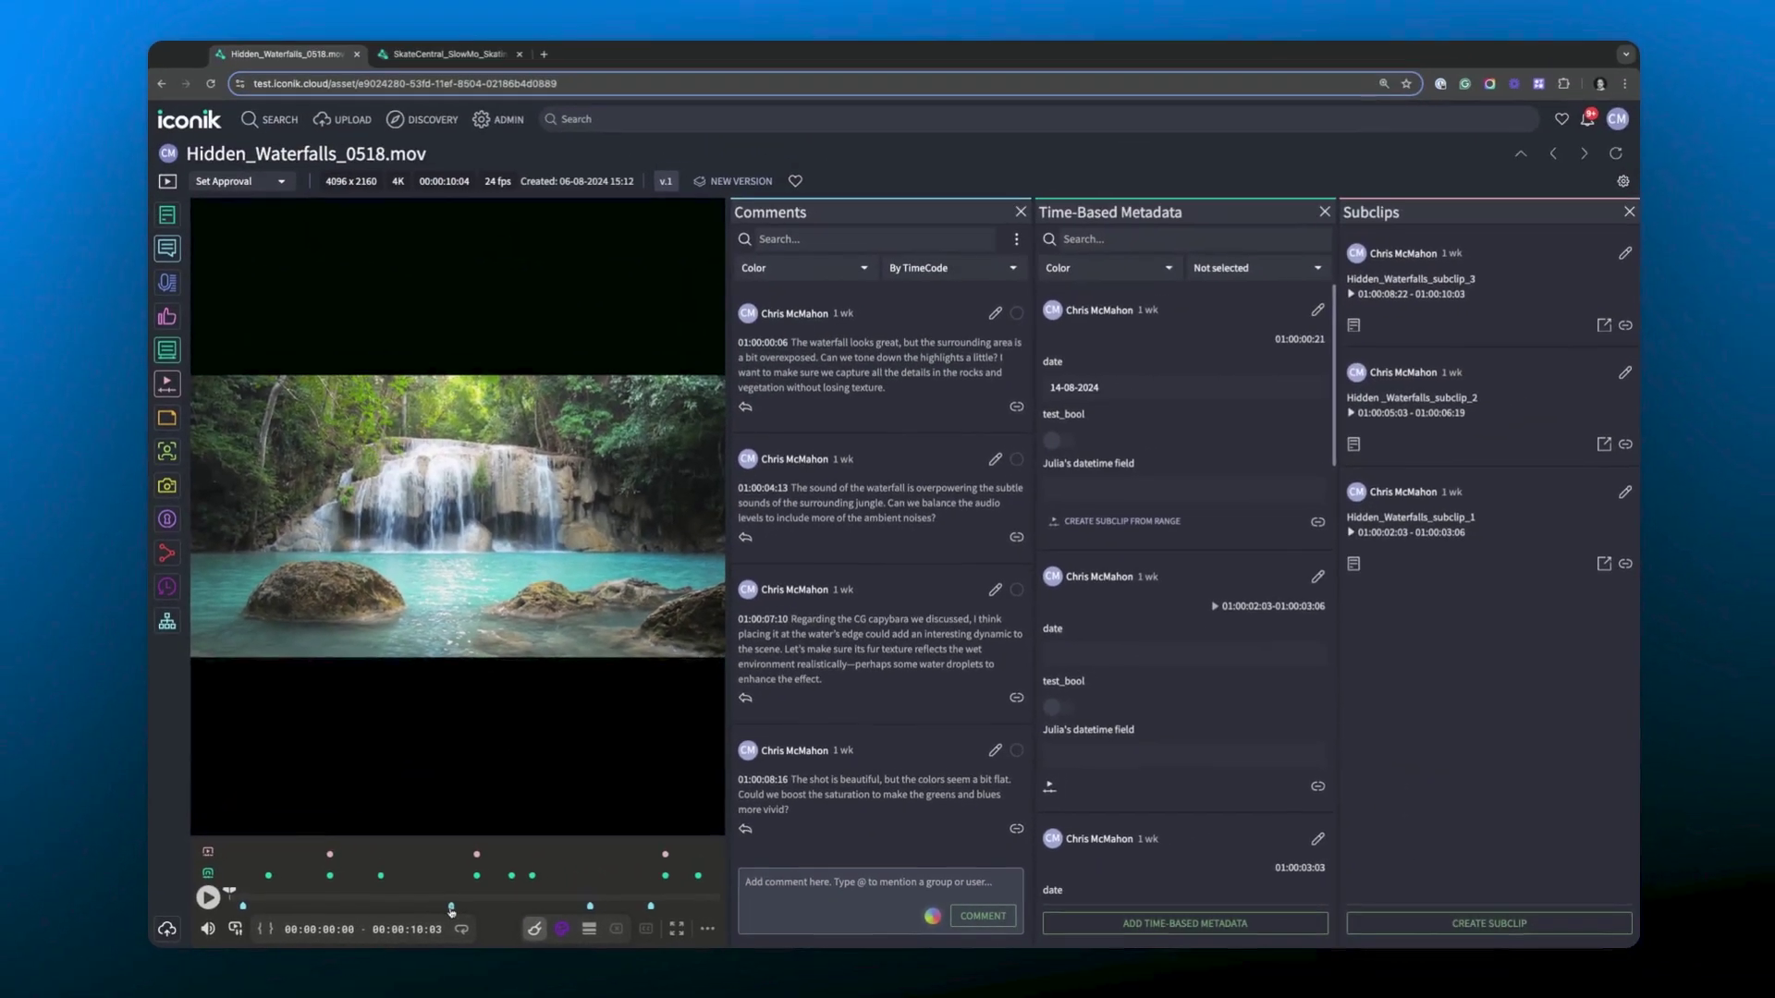
Step: Use the timeline markers to set the range to Hidden_Waterfalls_subclip_3, then close Comments
click(684, 886)
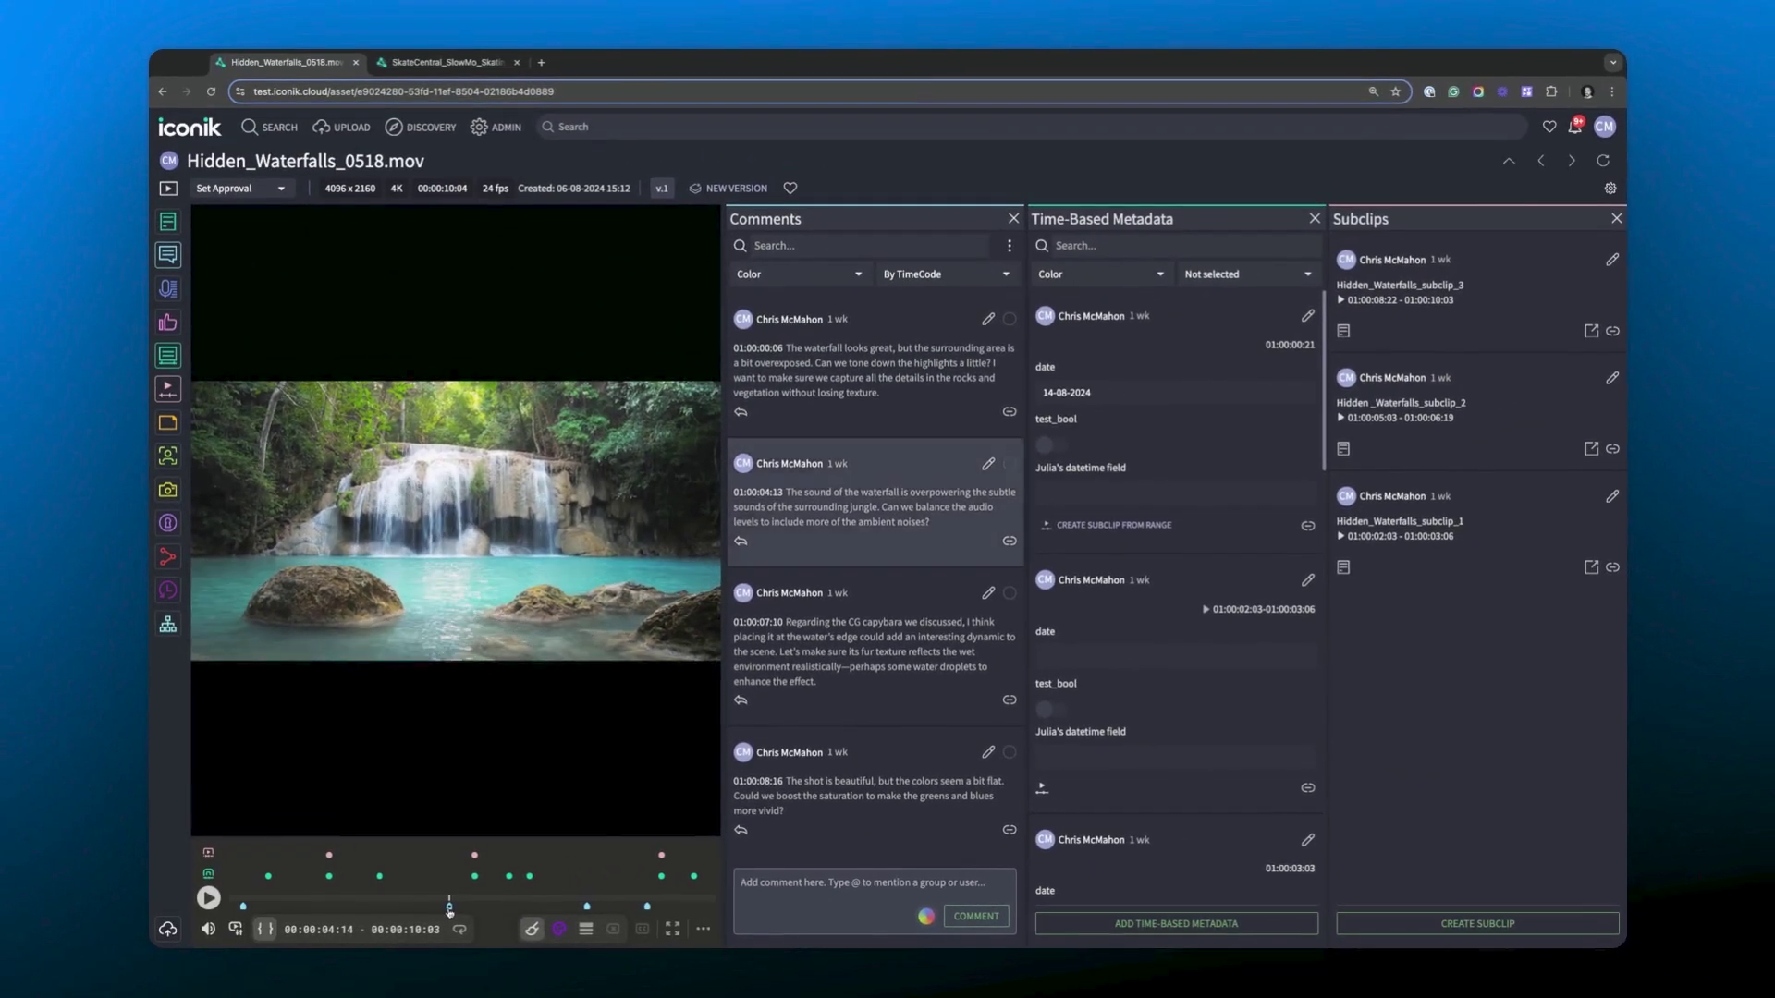
click(508, 877)
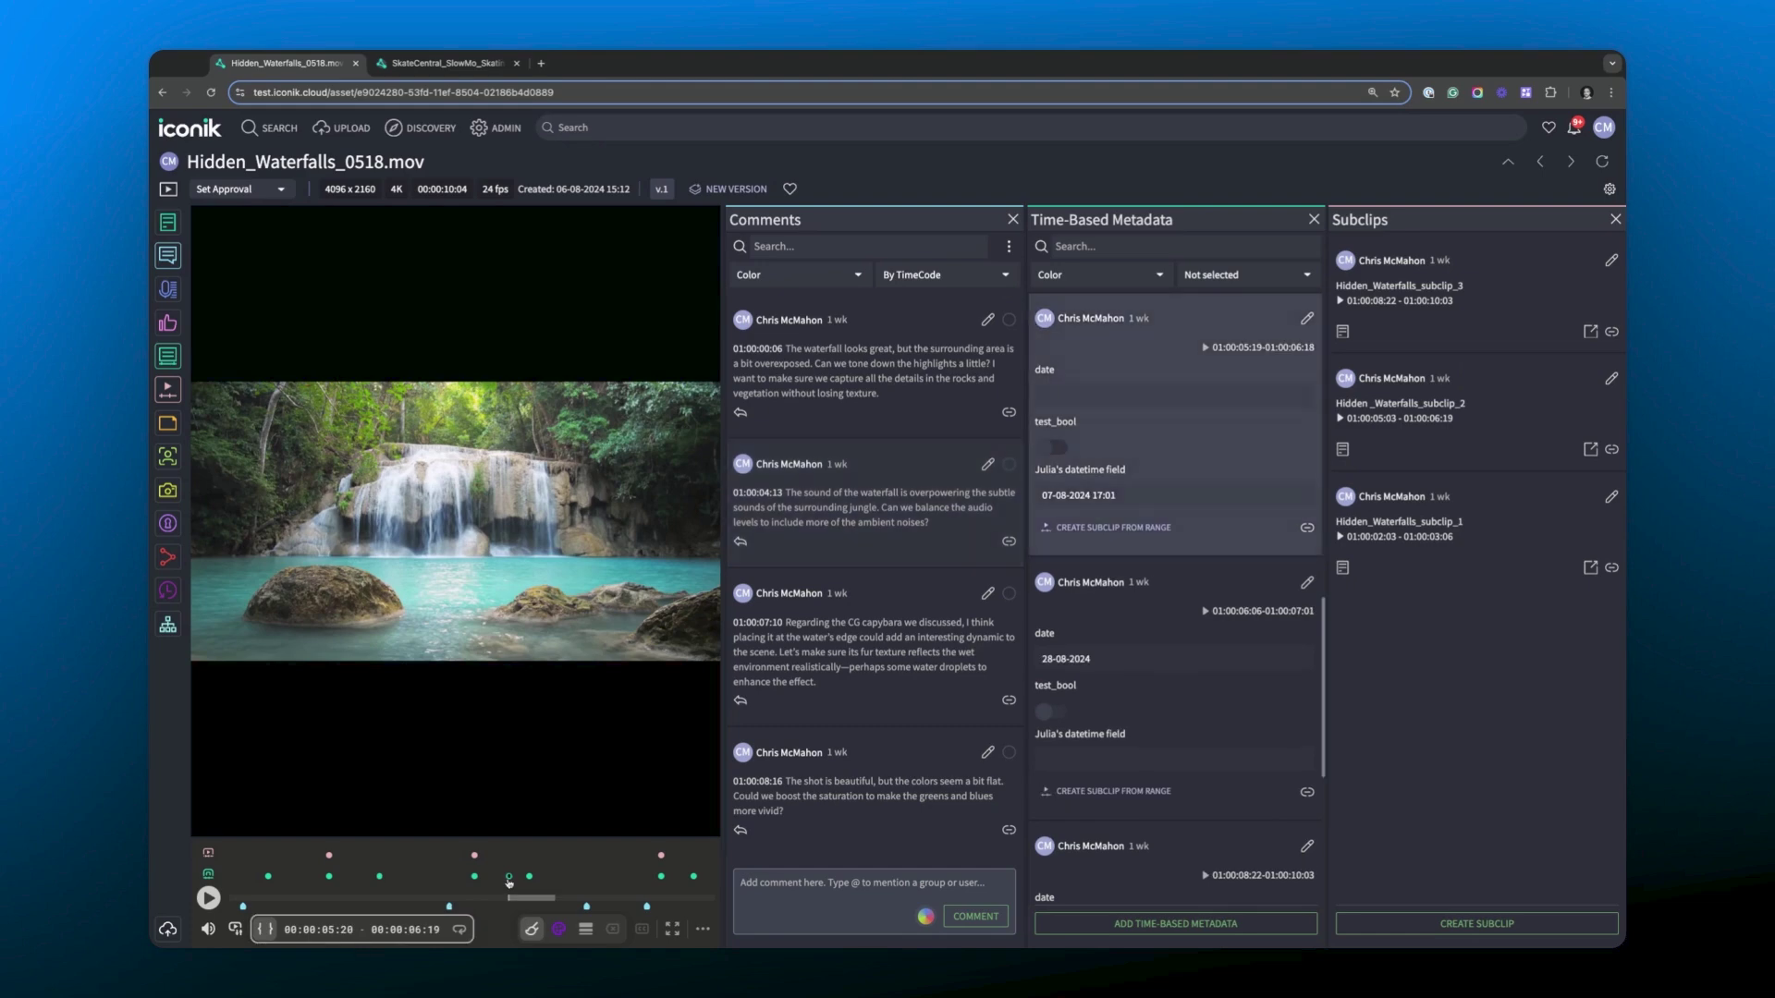
click(661, 856)
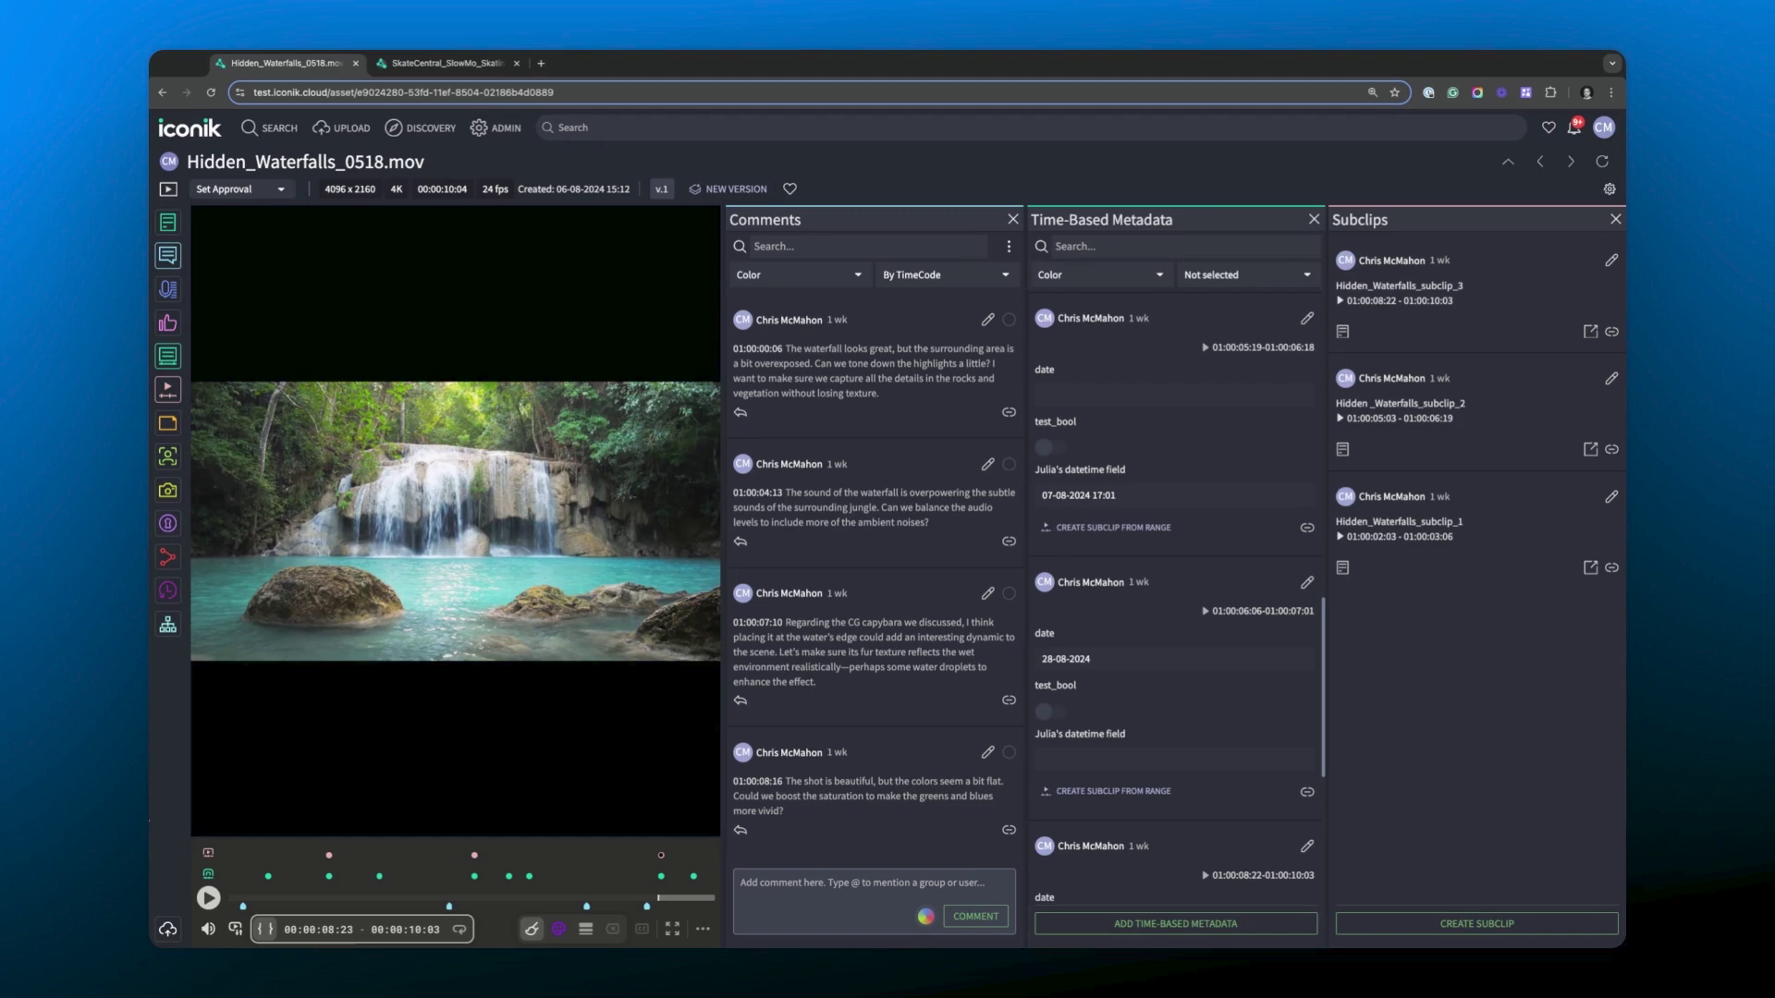
click(1013, 221)
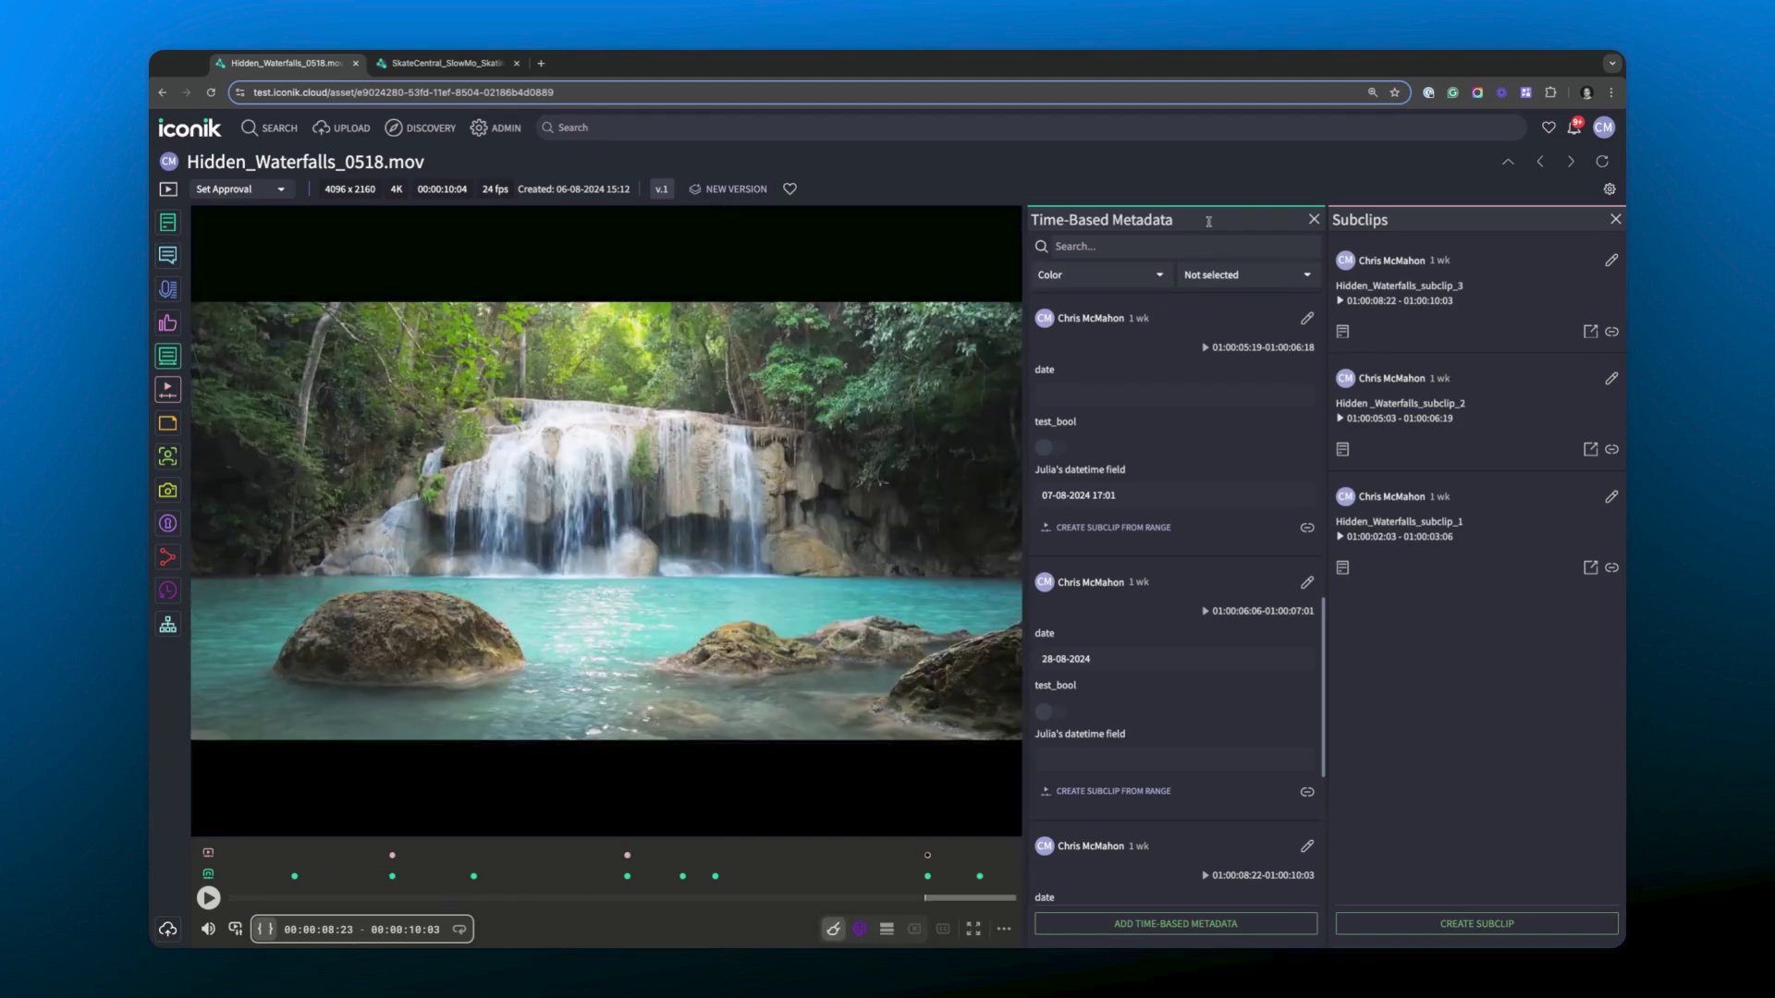
Step: Close the Time-Based Metadata and Subclips panels and play the waterfall video full-width
click(1314, 220)
click(1615, 219)
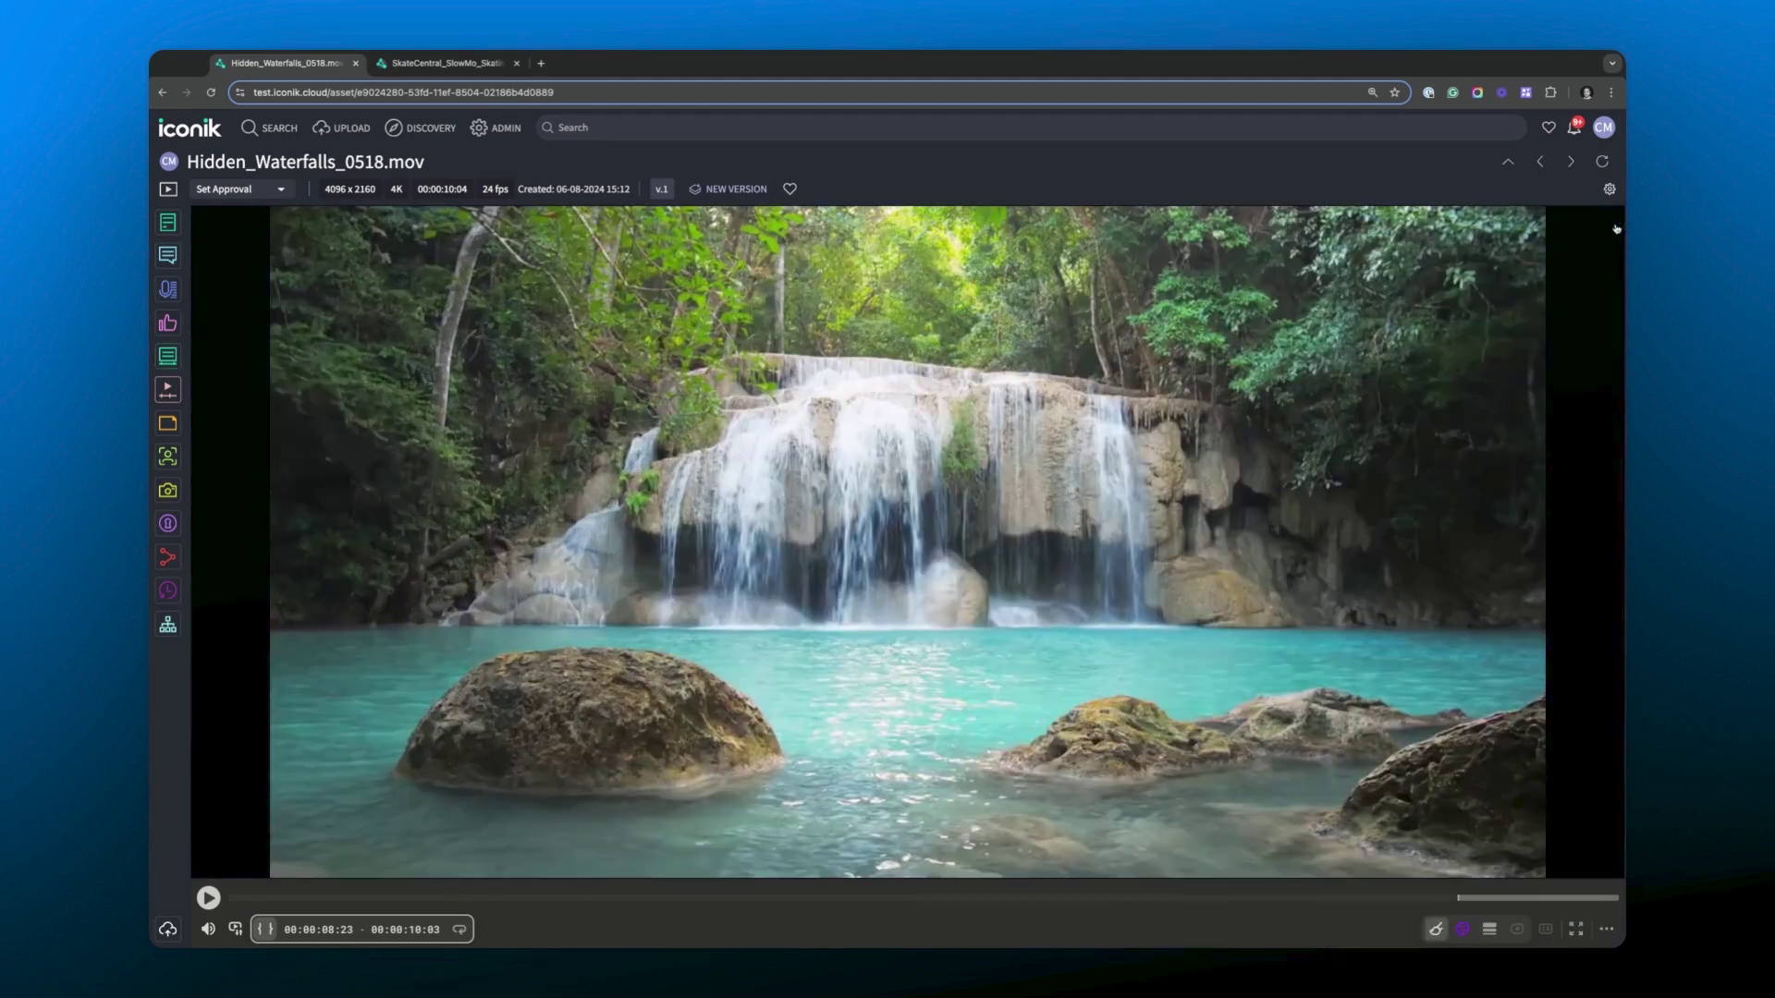
click(209, 899)
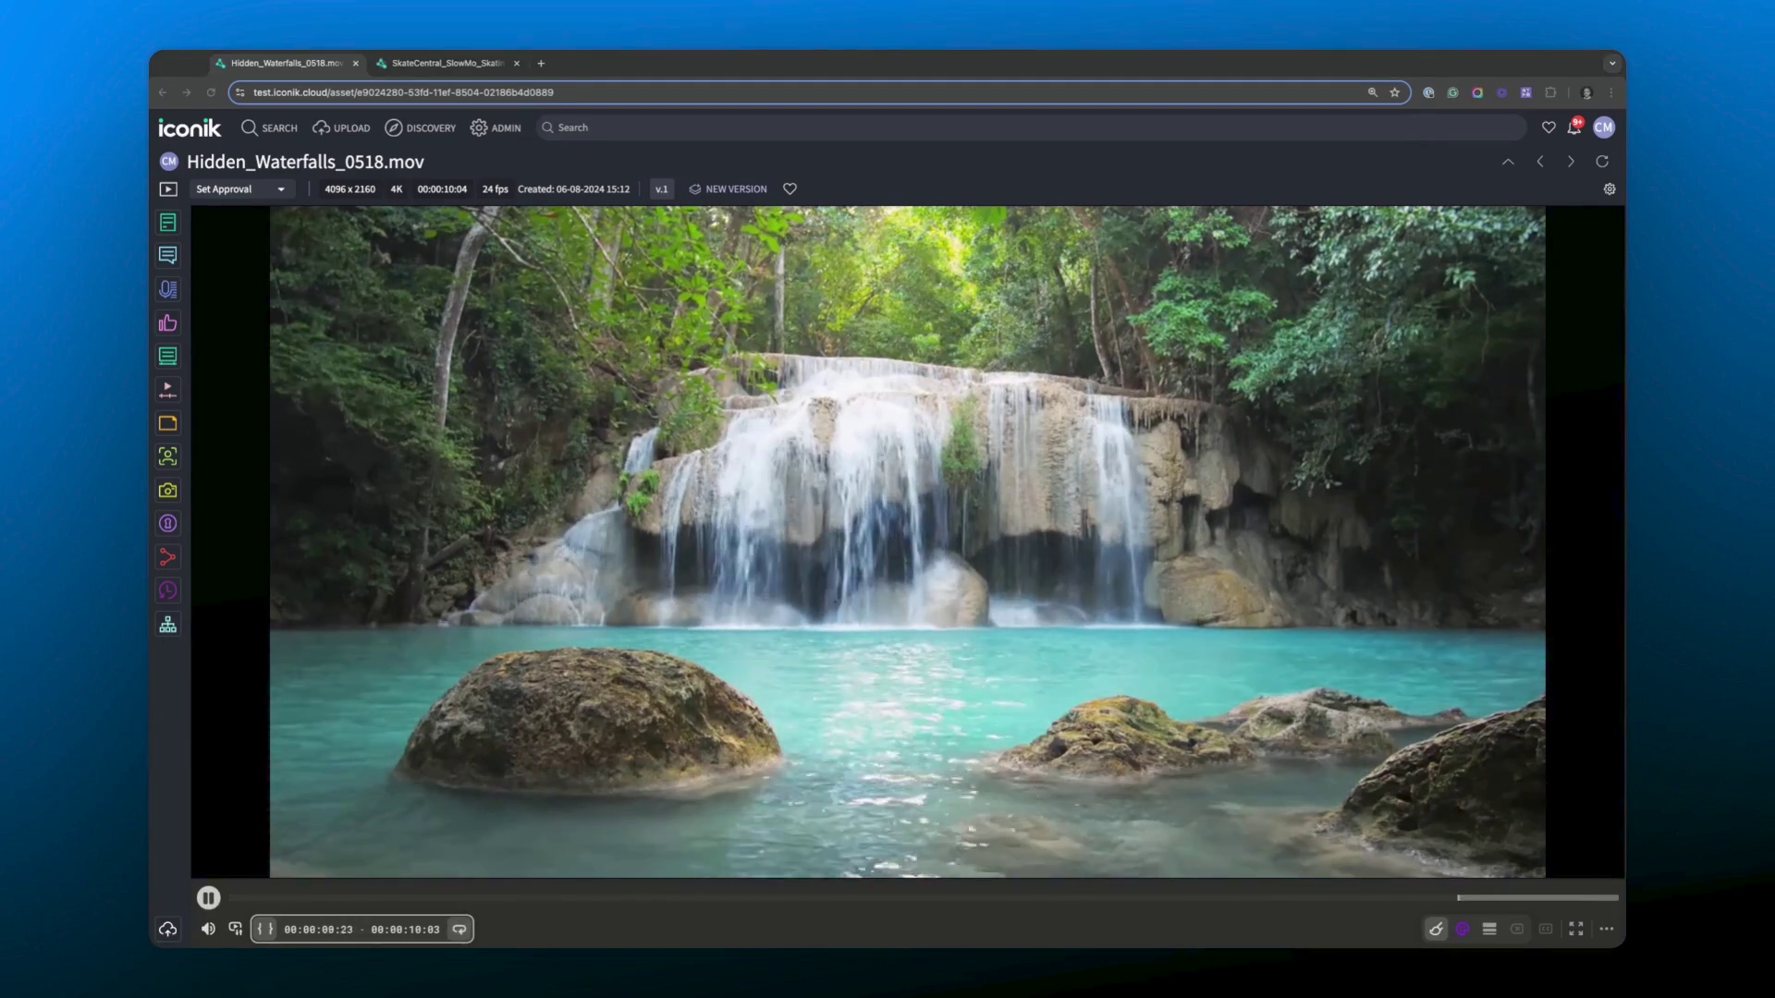